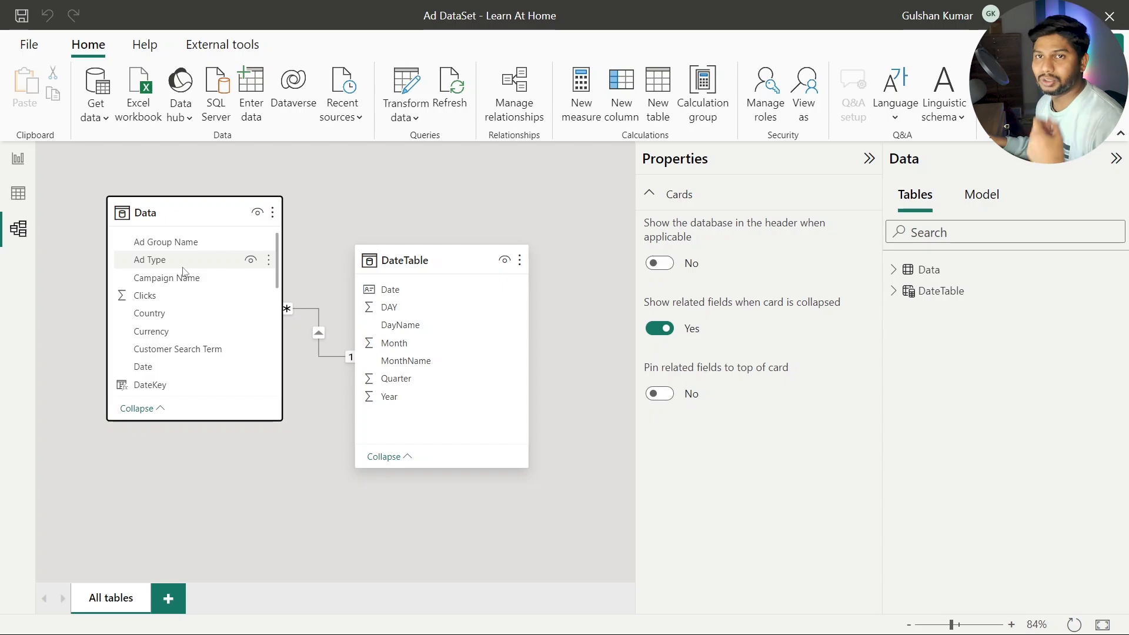
Step: Switch to the report page and look through the monthly total sales matrix for 2020 and 2021
click(18, 161)
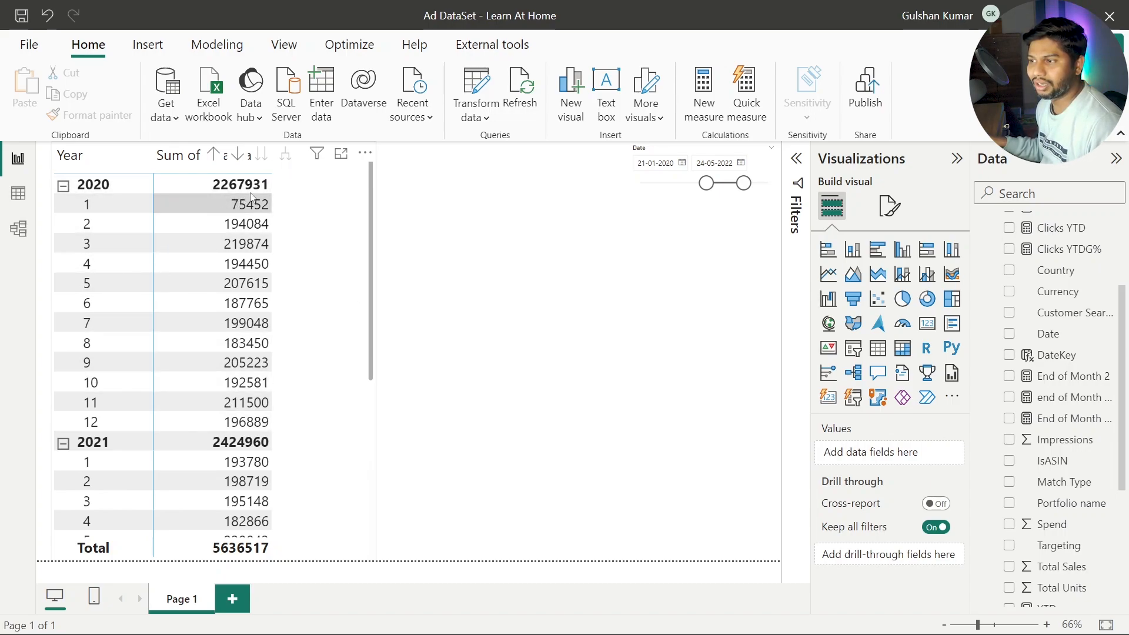
scroll(273, 335, down, 4)
scroll(274, 335, up, 1)
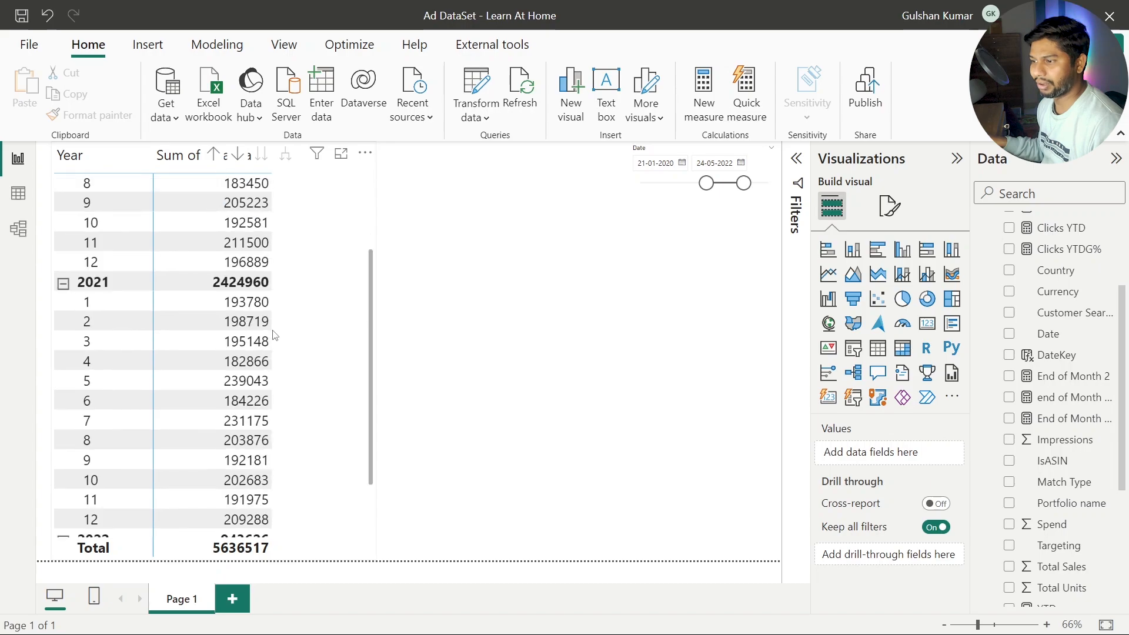
scroll(273, 335, up, 3)
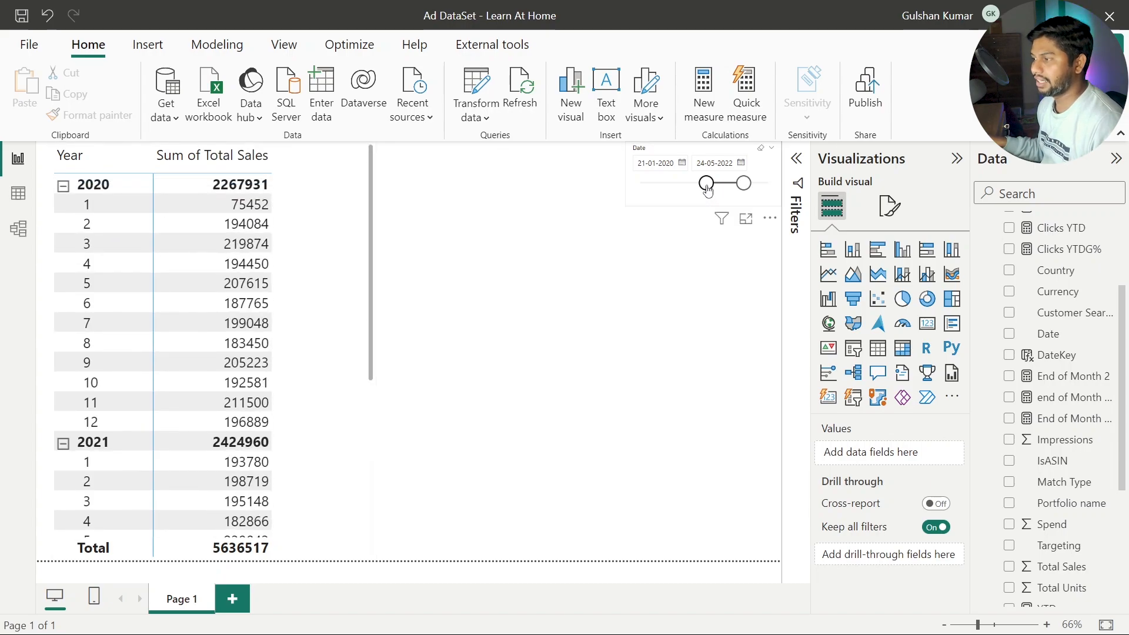
Step: Adjust the date slicer's range to run from 31-12-2019 to 14-04-2022
drag(708, 188, 669, 187)
drag(743, 185, 699, 189)
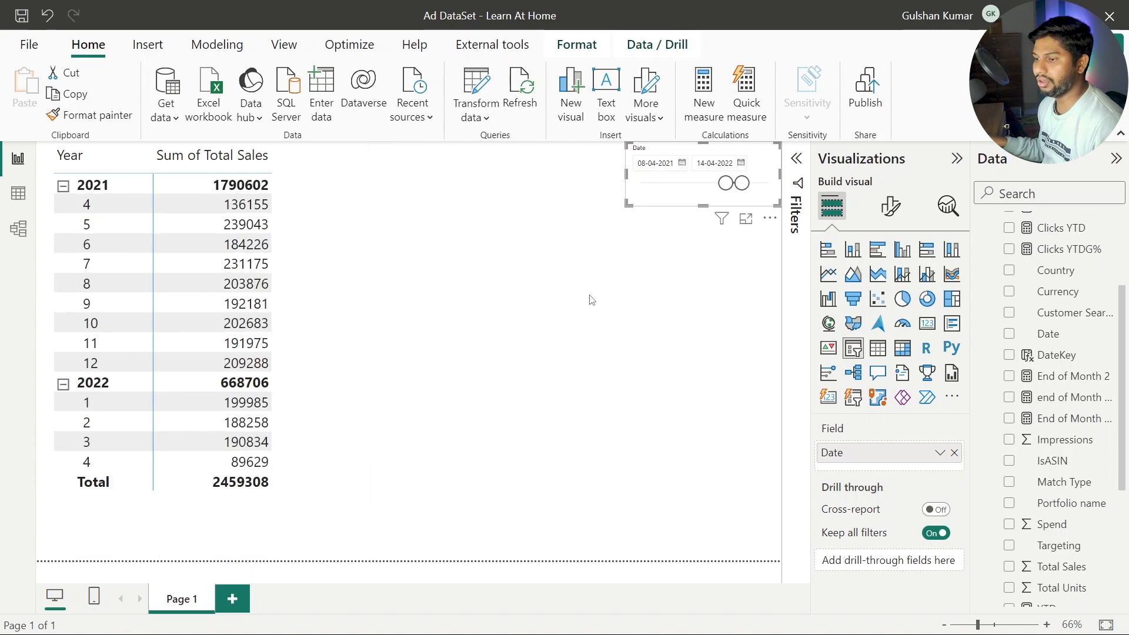
click(591, 300)
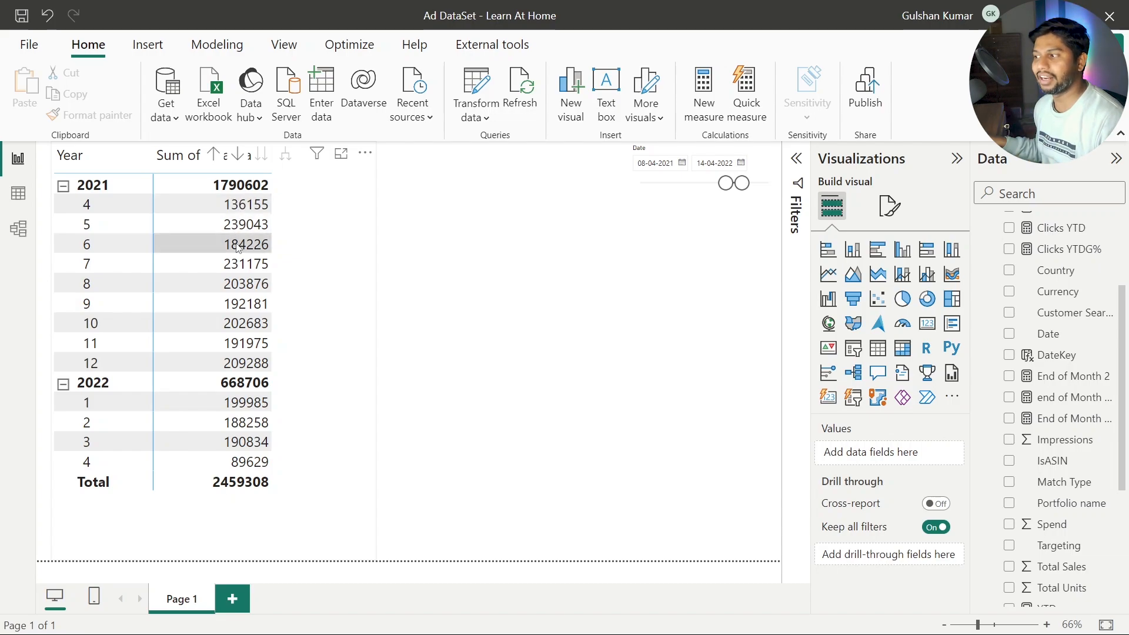
drag(726, 183, 705, 183)
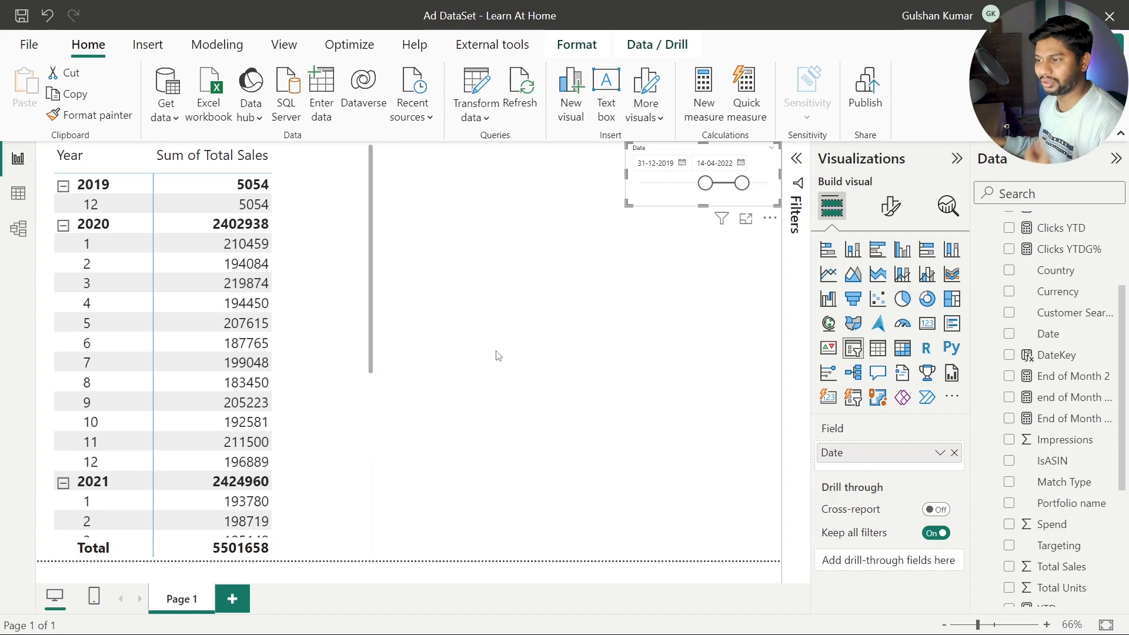
click(439, 335)
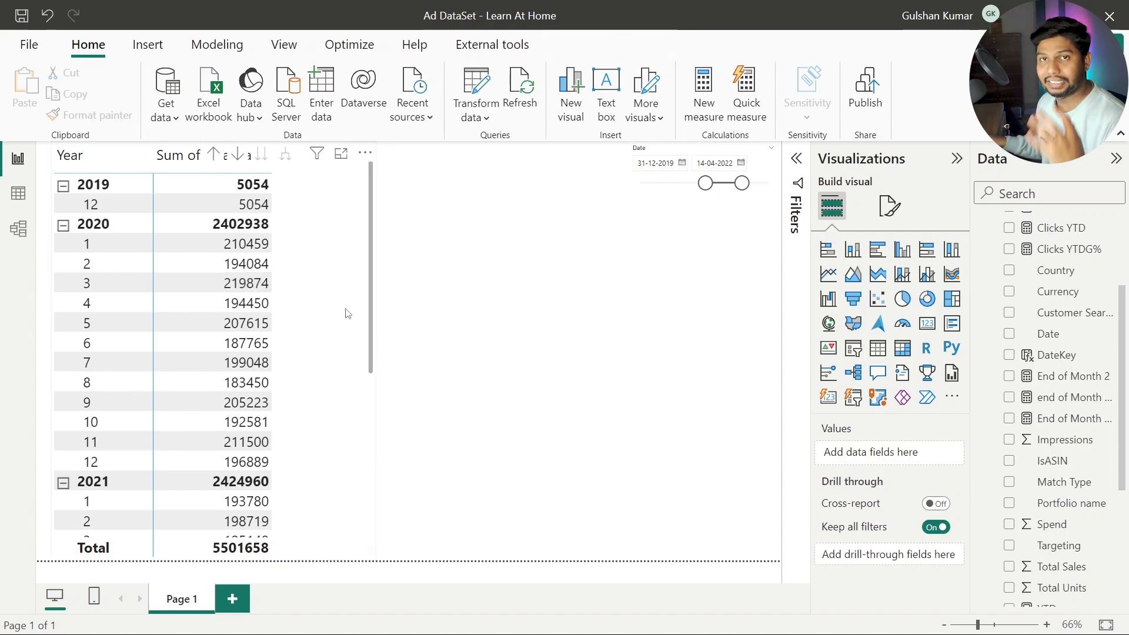
scroll(1006, 312, up, 3)
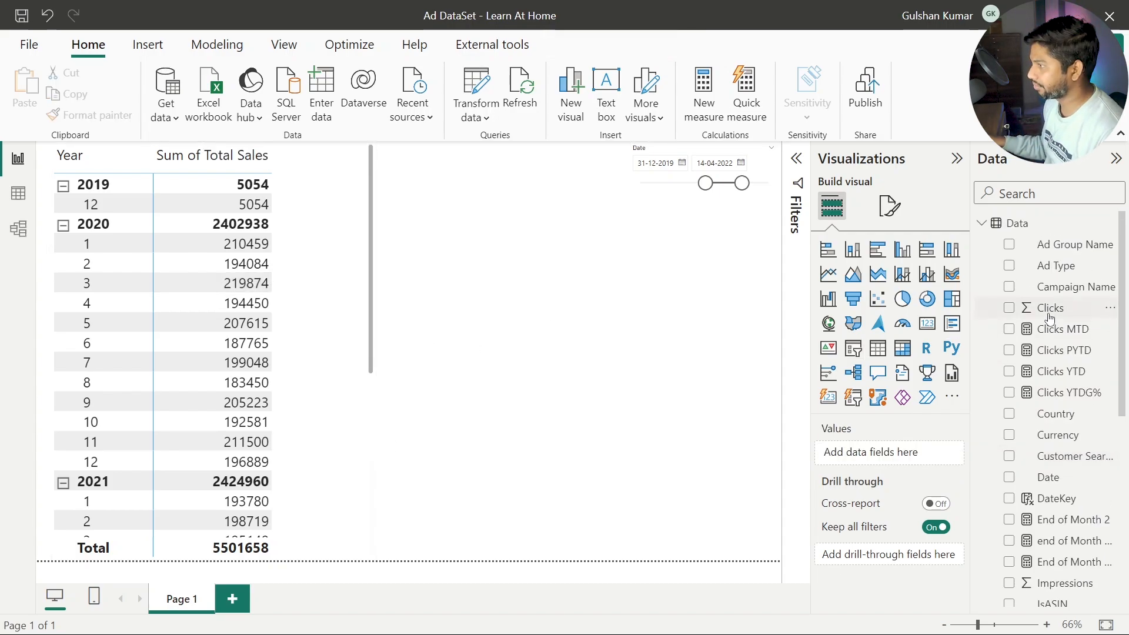
click(980, 224)
click(981, 224)
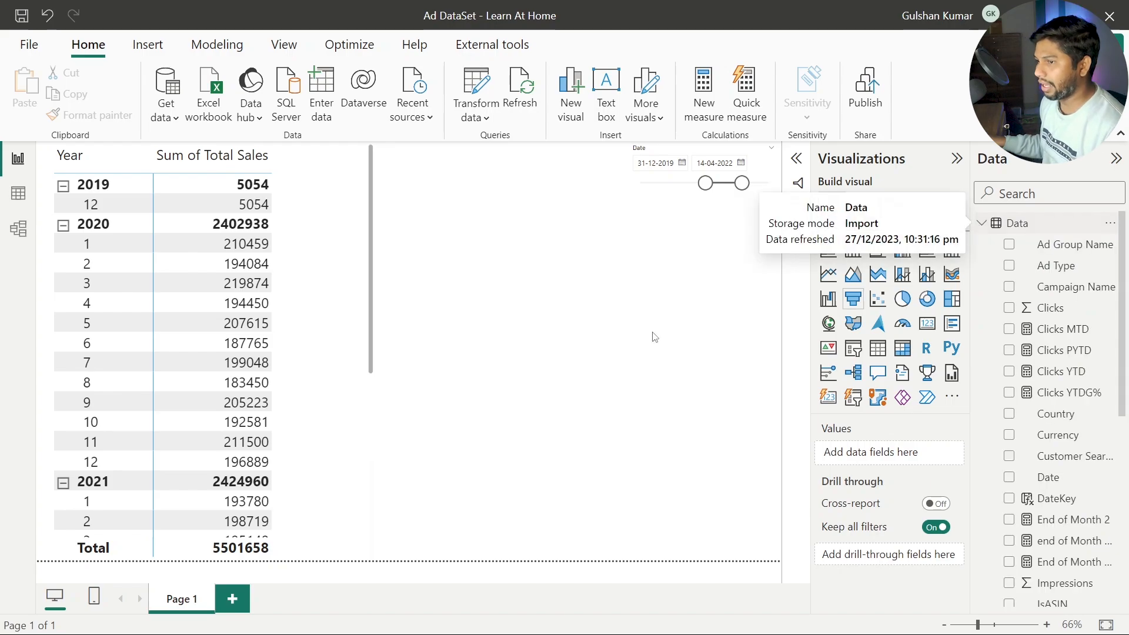
Step: Collapse the 2019, 2020 and 2021 rows in the total sales matrix
click(63, 224)
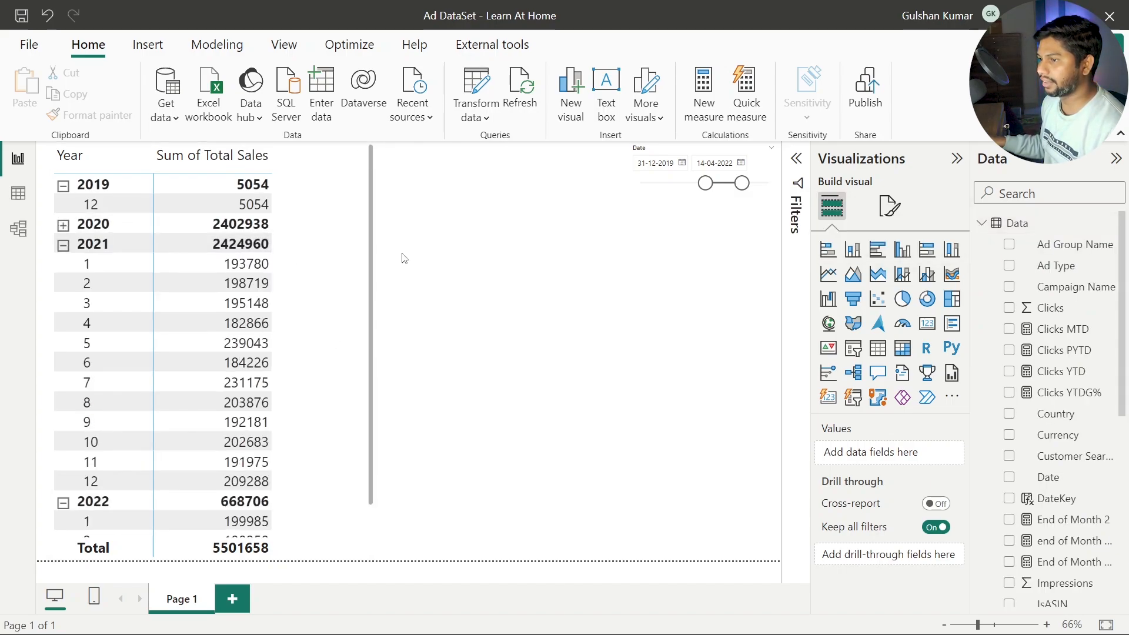
click(63, 244)
click(63, 186)
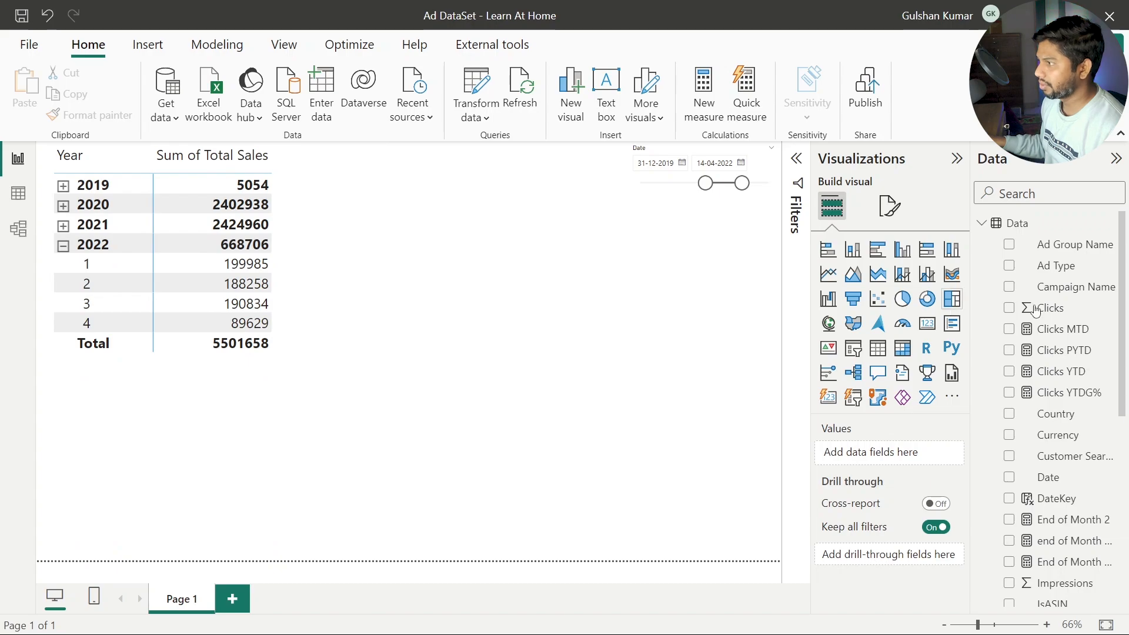
Step: Create a new measure in the Data table, name it Sales YOY, and enlarge the formula text
right_click(1060, 290)
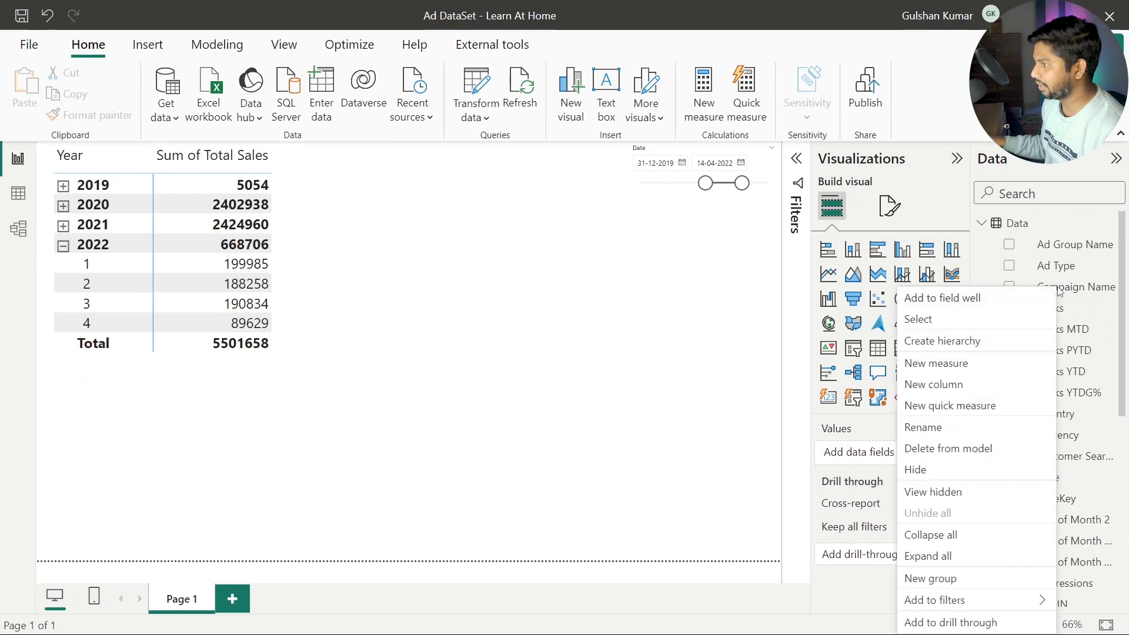
click(969, 363)
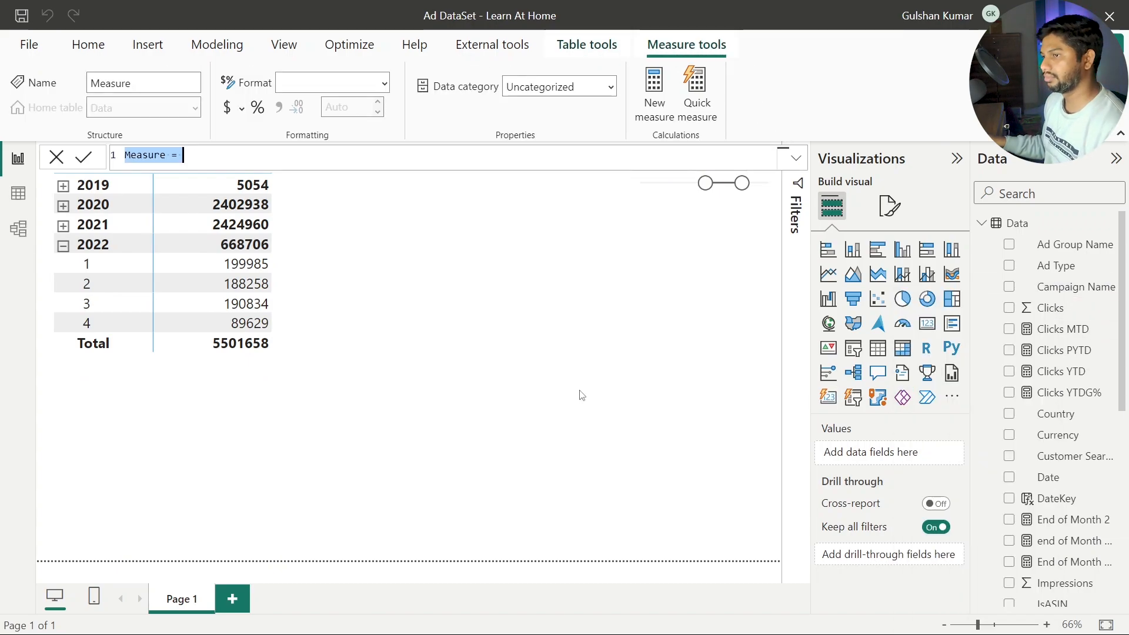
key(Right)
key(Left)
key(Left)
key(Left)
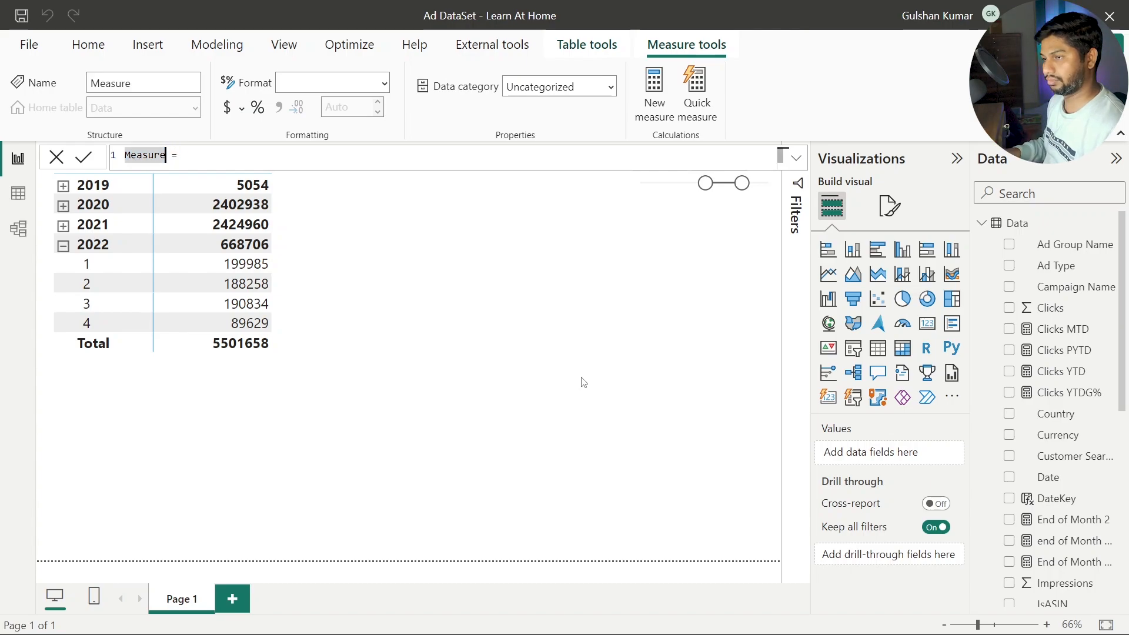
key(shift+Home)
text(Sales)
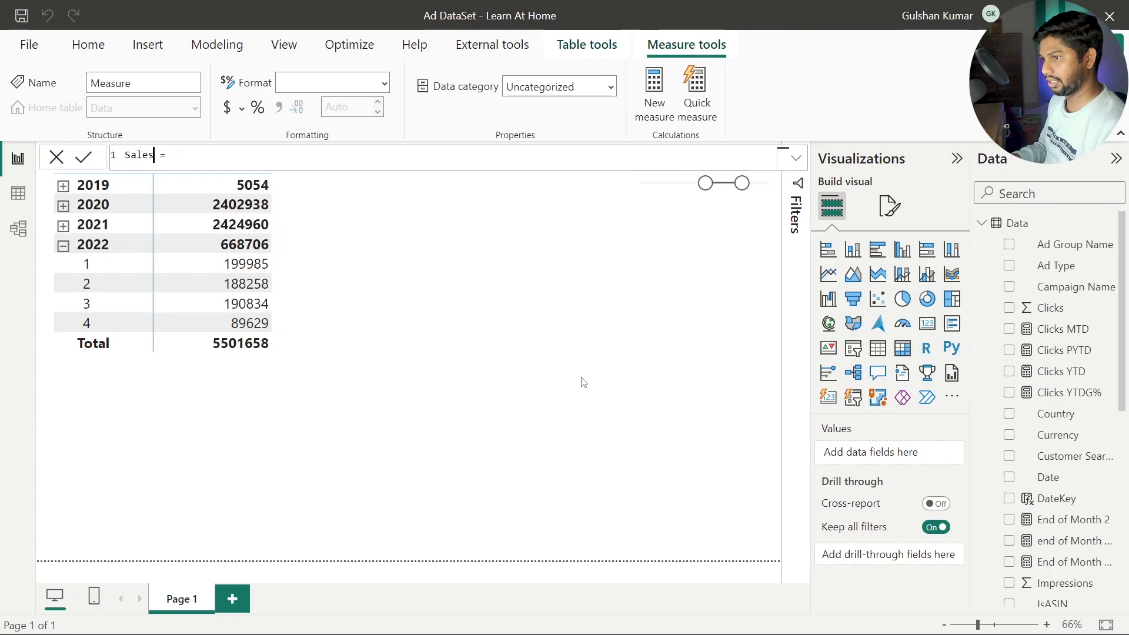
text( YOY)
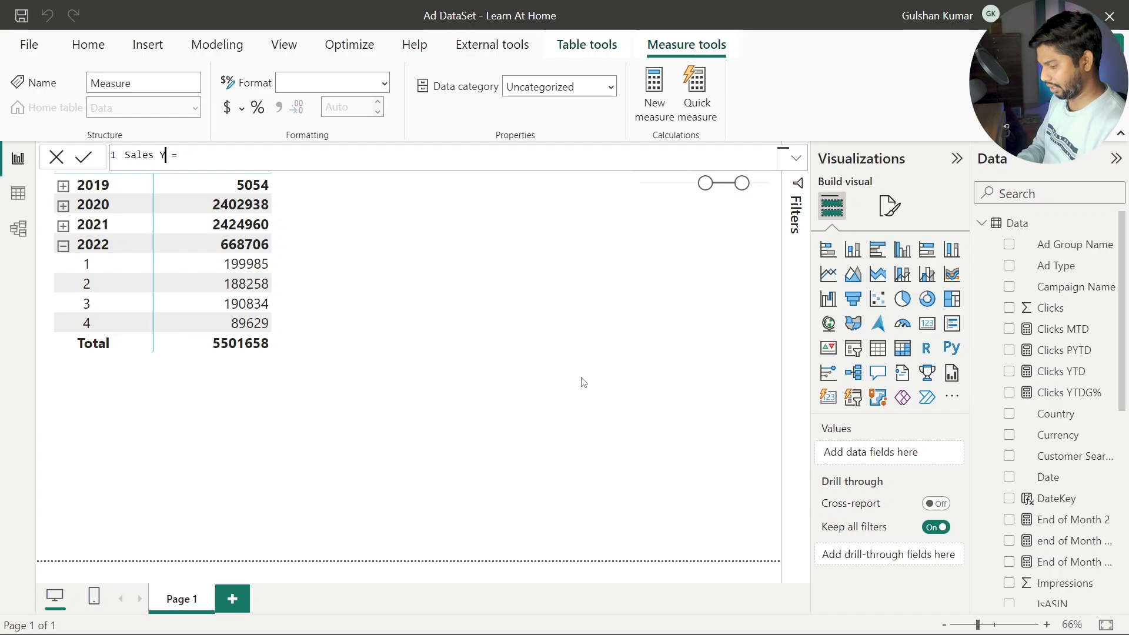
ctrl+scroll(277, 161, up, 4)
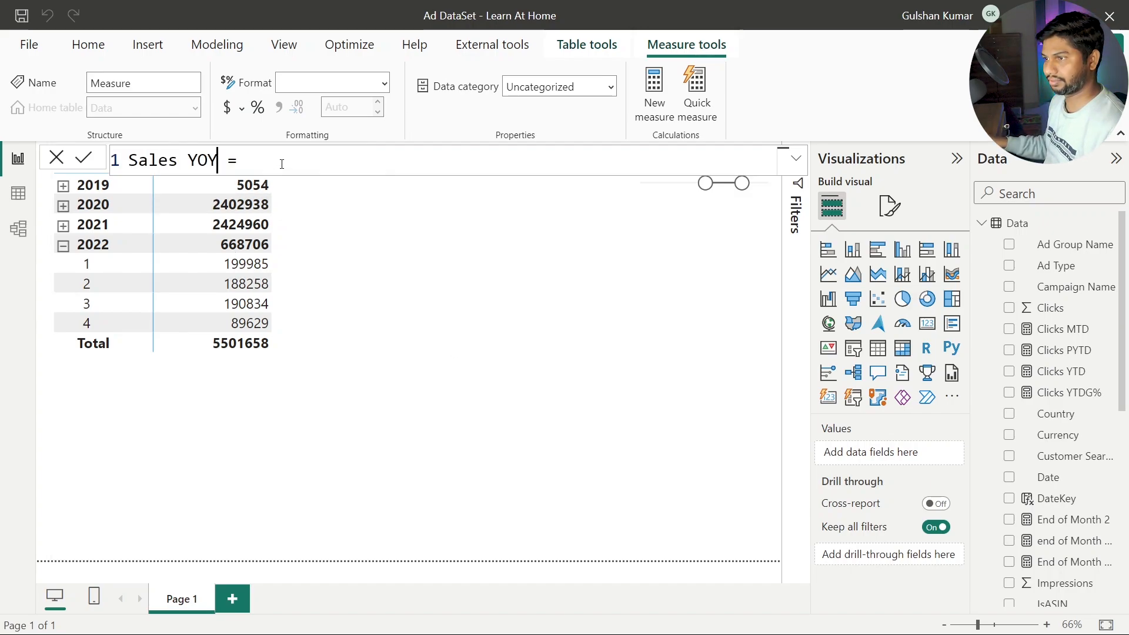
Step: Begin the Sales YOY formula after the equals sign with the CALCULATE function
key(Left)
key(Left)
key(Right)
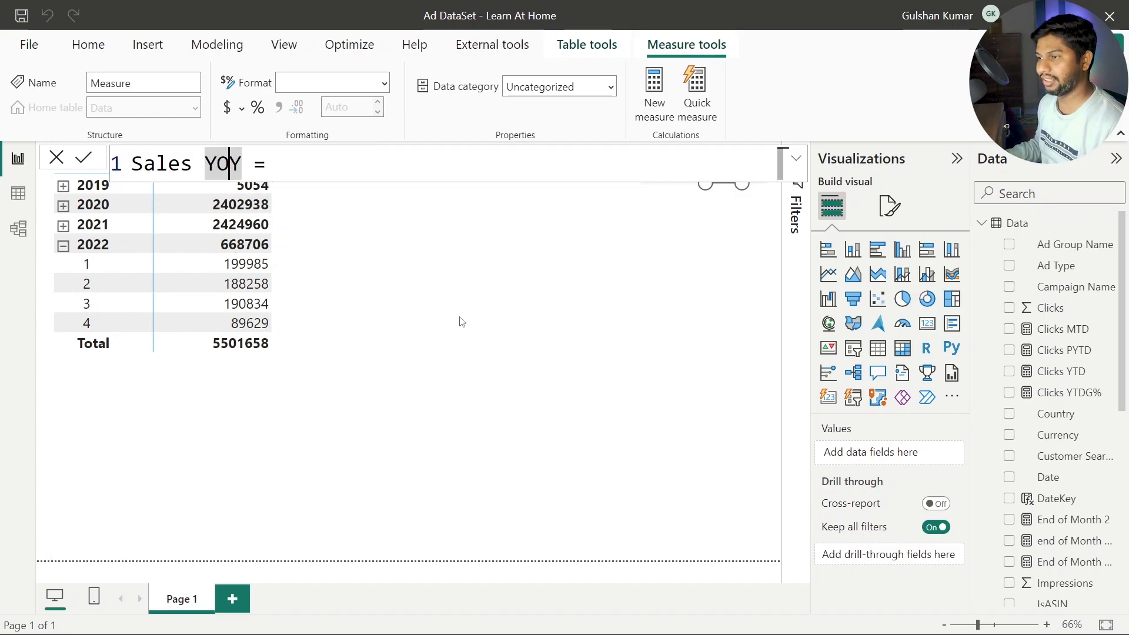
key(Right)
key(Left)
key(Left)
key(Right)
key(Right)
key(Right)
key(Right)
key(Right)
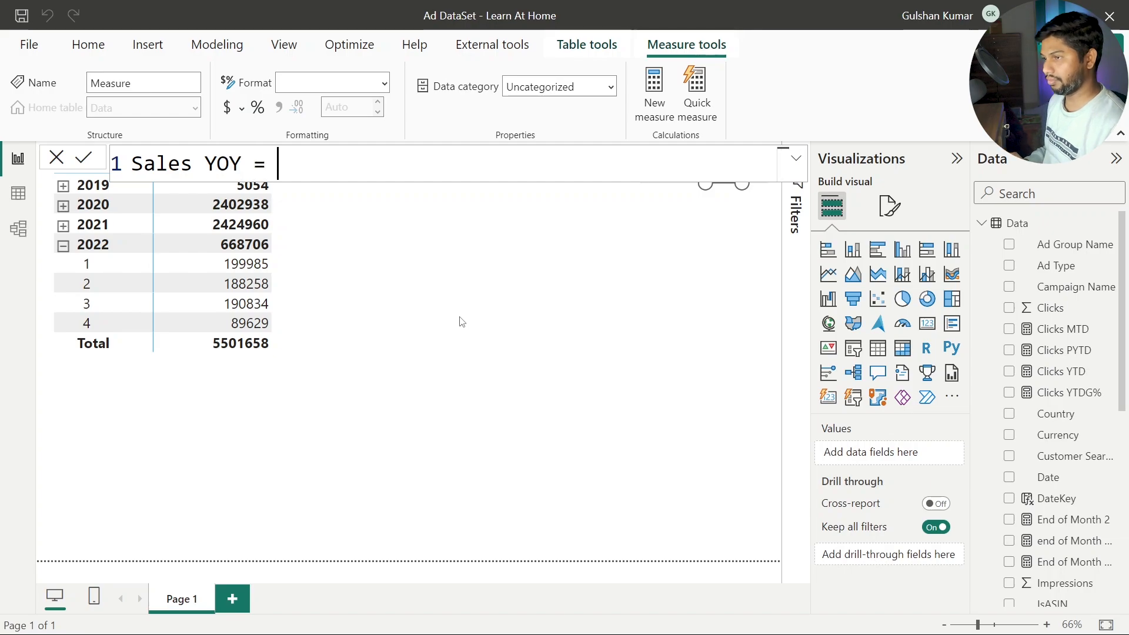
text(S)
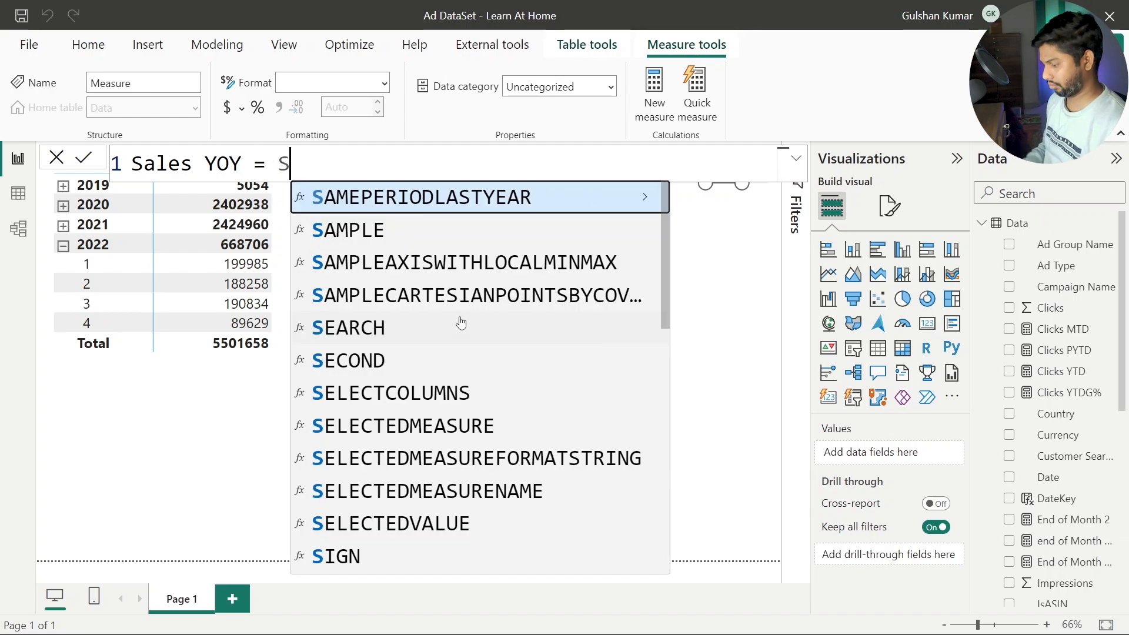
key(BackSpace)
text(CA)
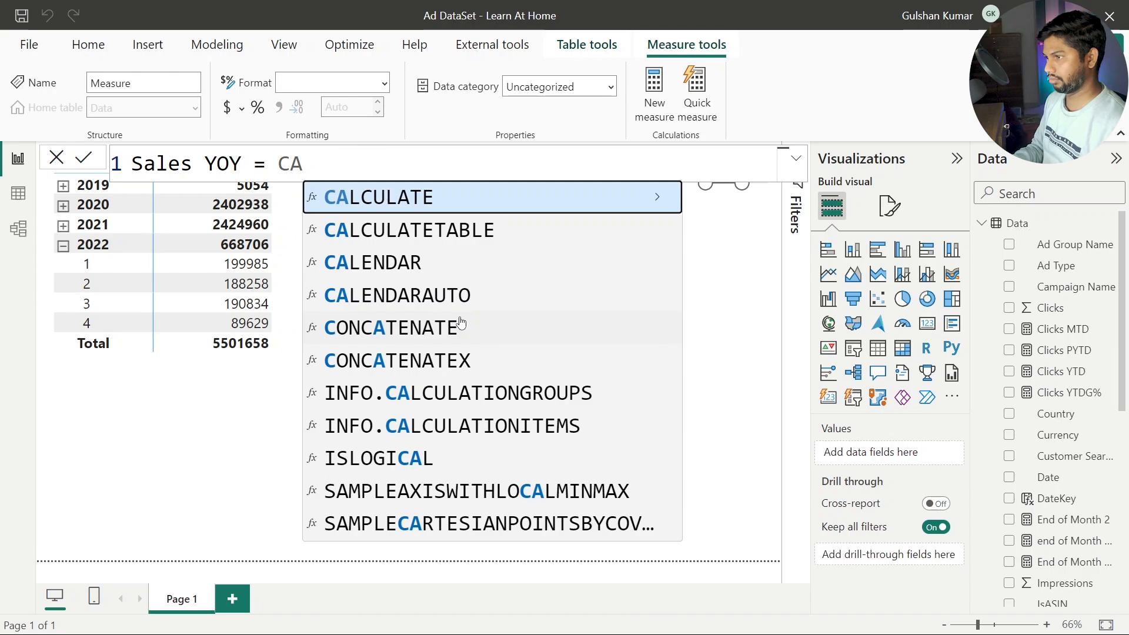
key(Tab)
Step: Enter SUM(Data[Total Sales]) as the expression inside CALCULATE, followed by a comma for the filter argument
text(S)
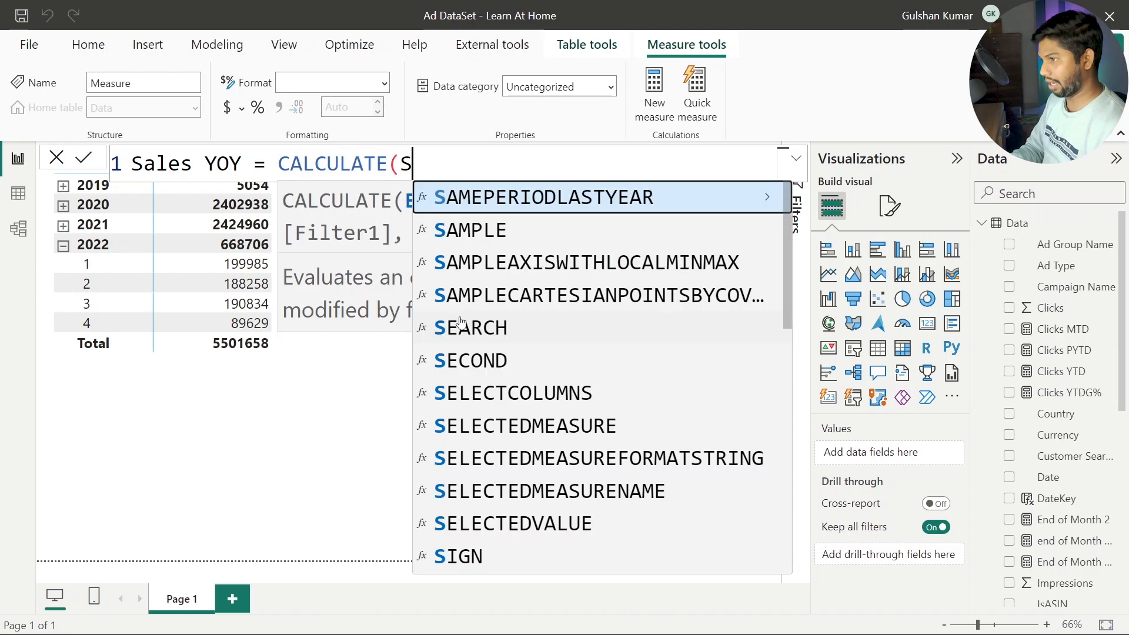
text(UM()
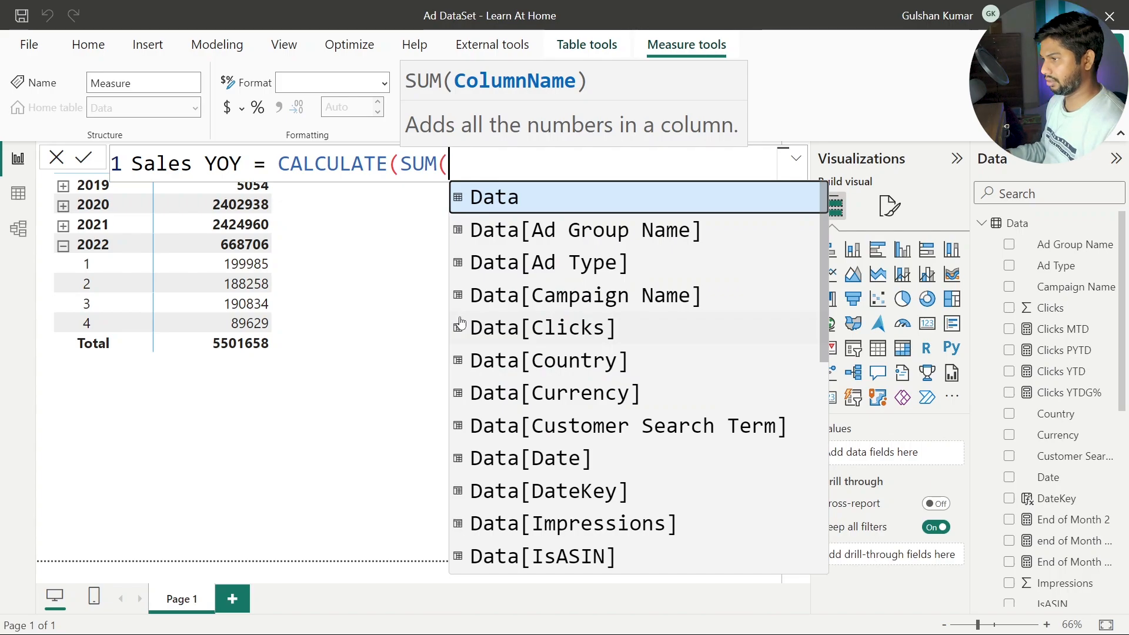
text(Data[)
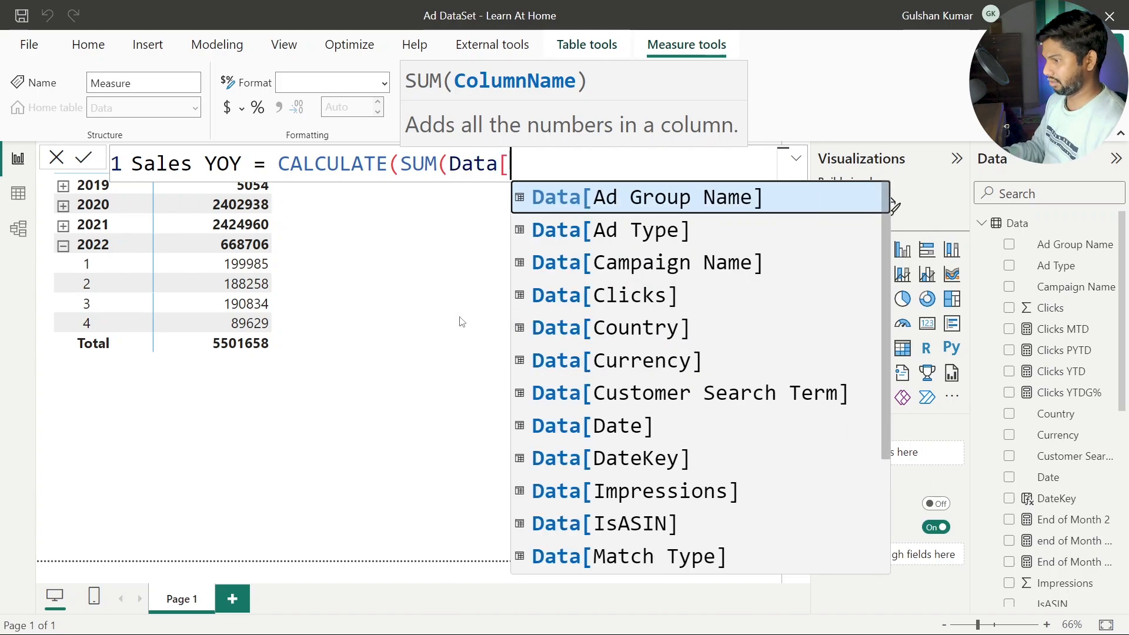
text(sa)
key(Down)
key(Tab)
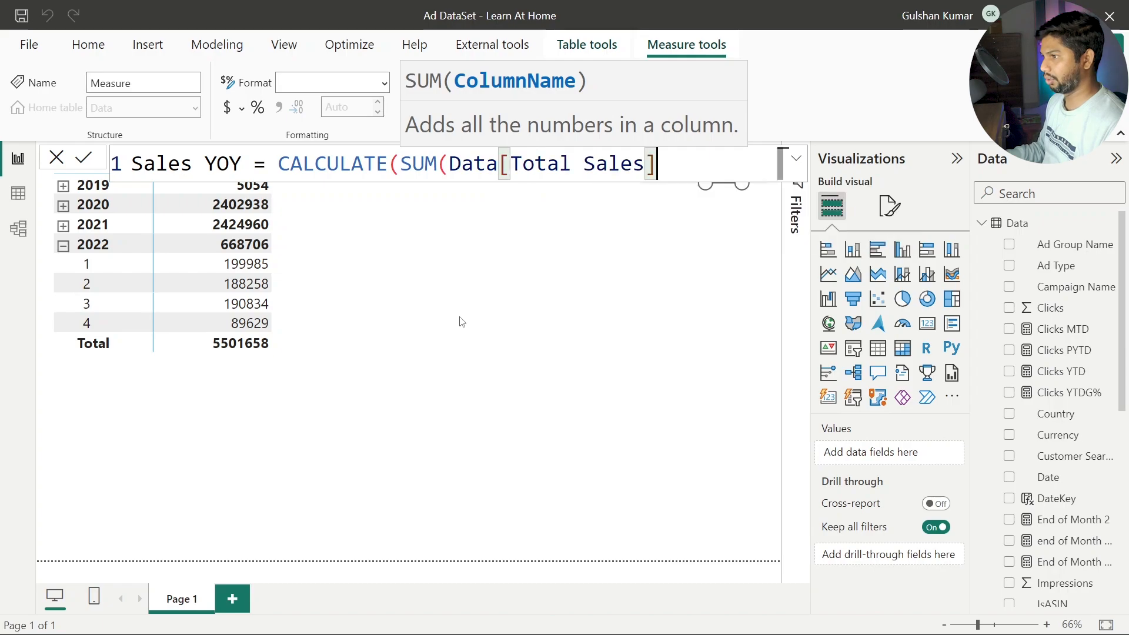
text())
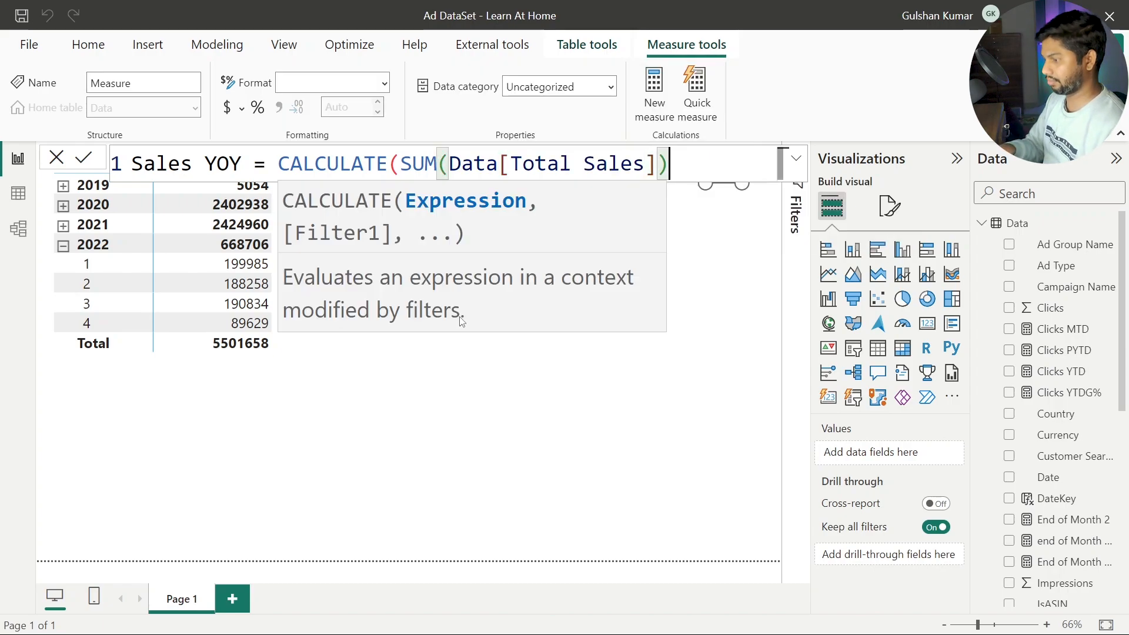
text(,)
Step: Add a DATEADD filter to CALCULATE with 'DateTable'[Date] as its dates argument, followed by a comma
scroll(546, 173, down, 5)
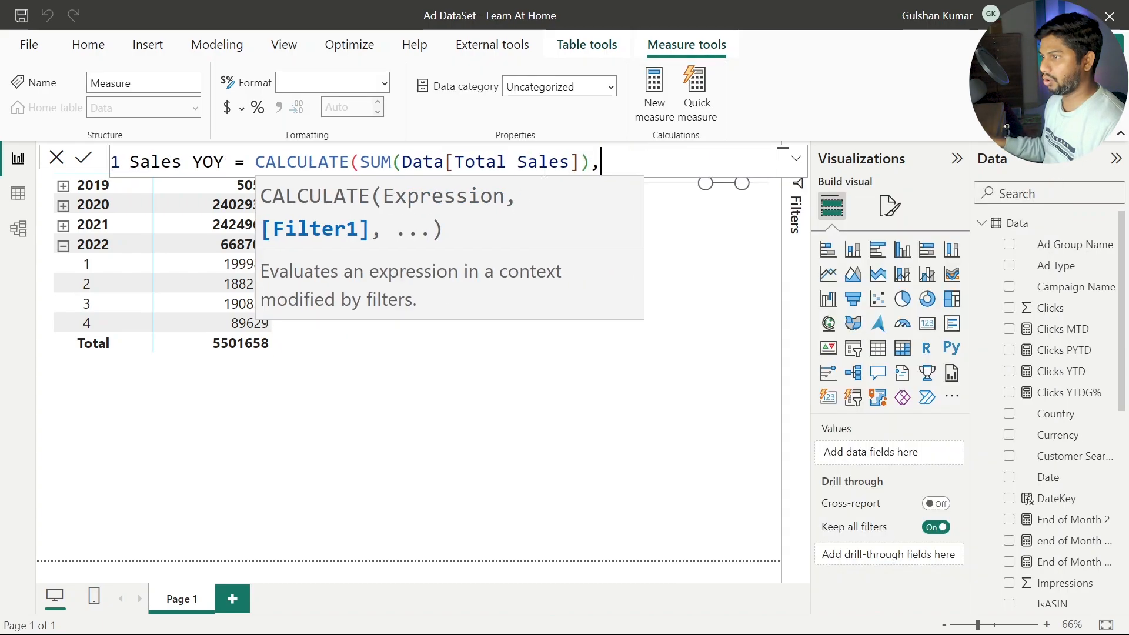
scroll(546, 178, down, 1)
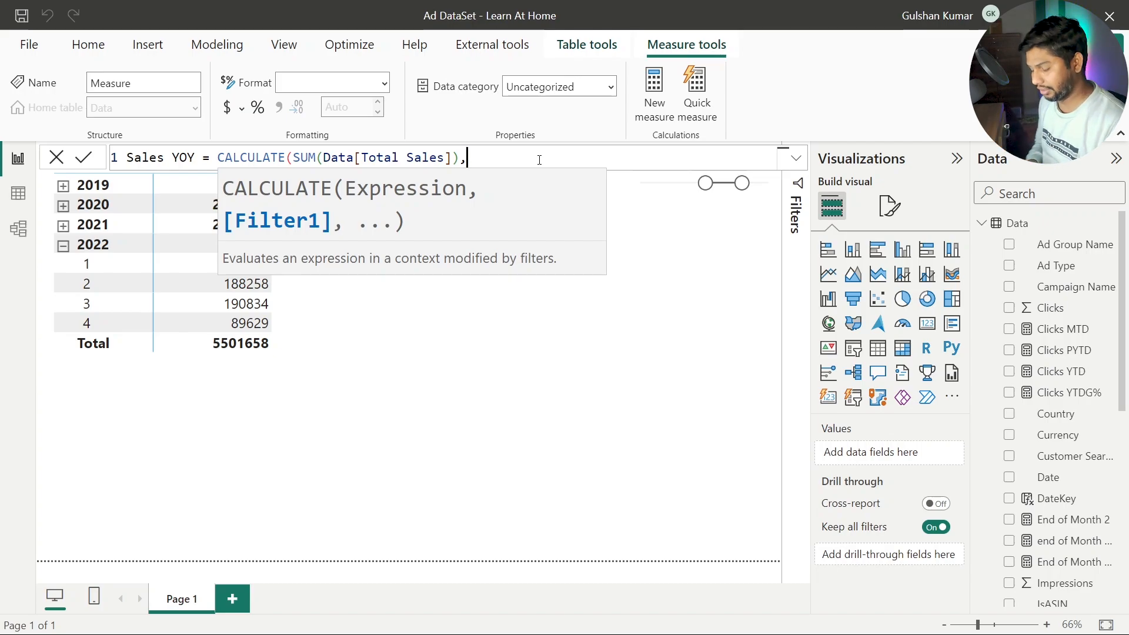
text(S)
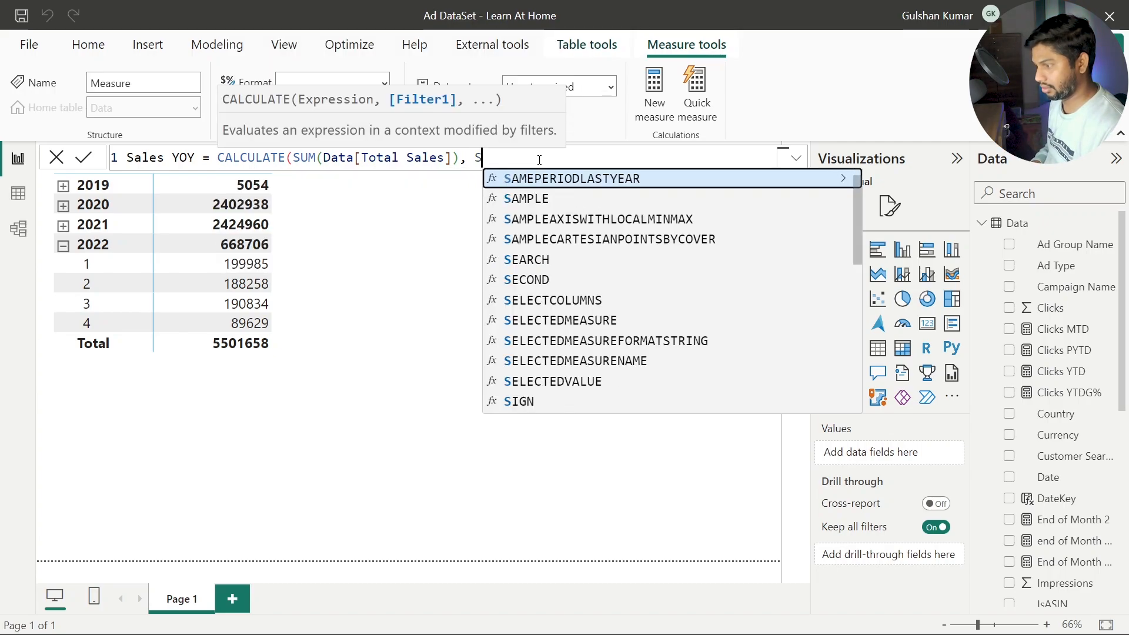
key(BackSpace)
text(DATE)
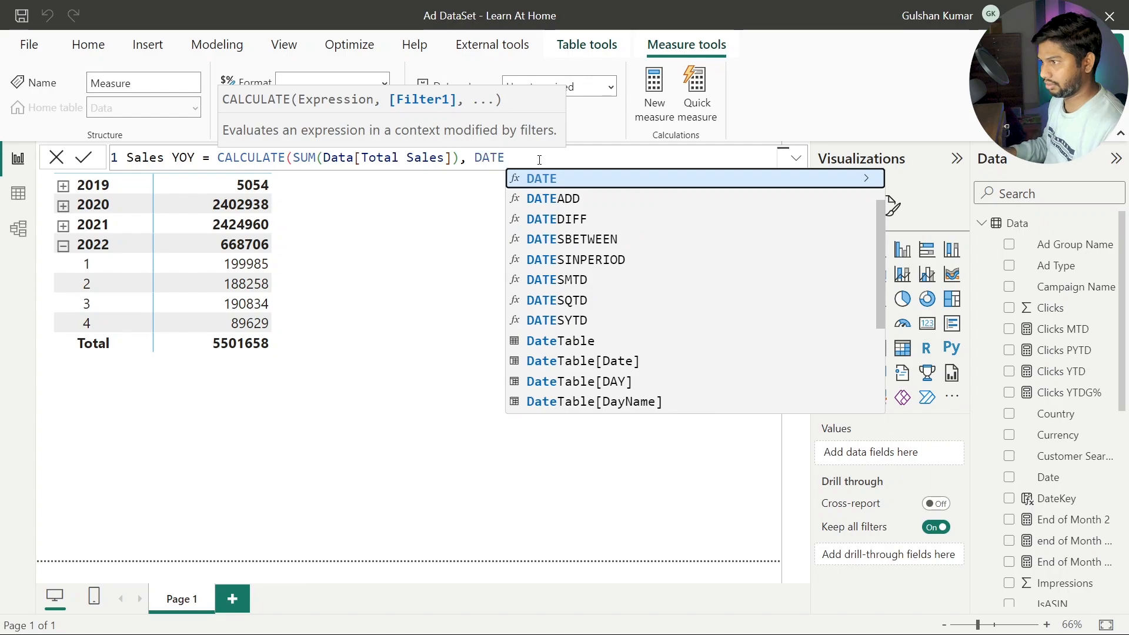
text(ADD()
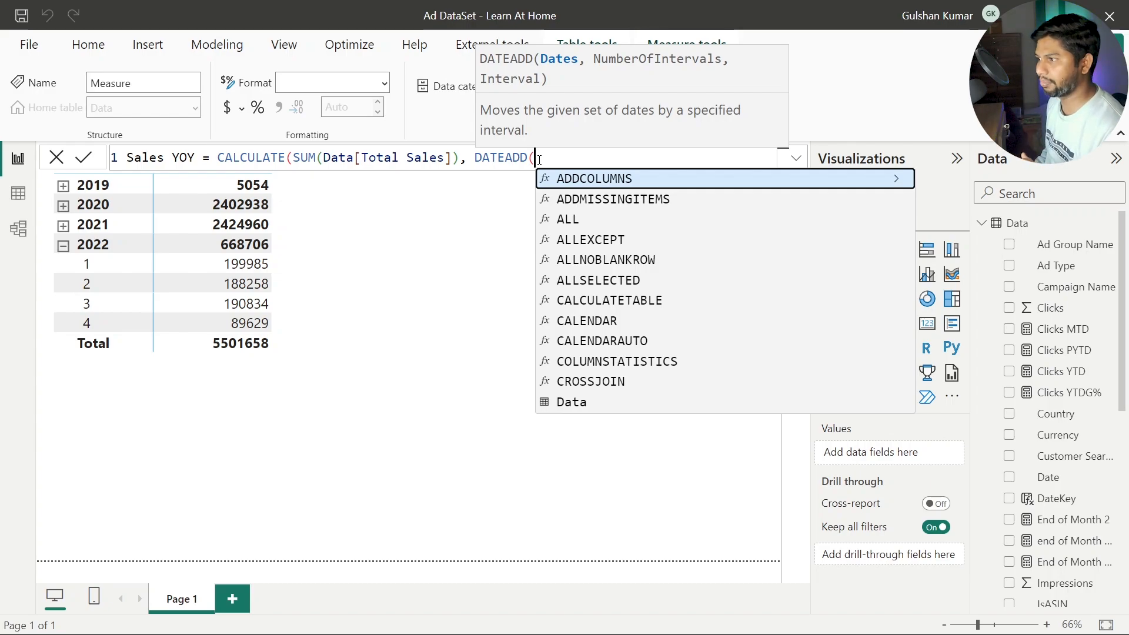
text('dat)
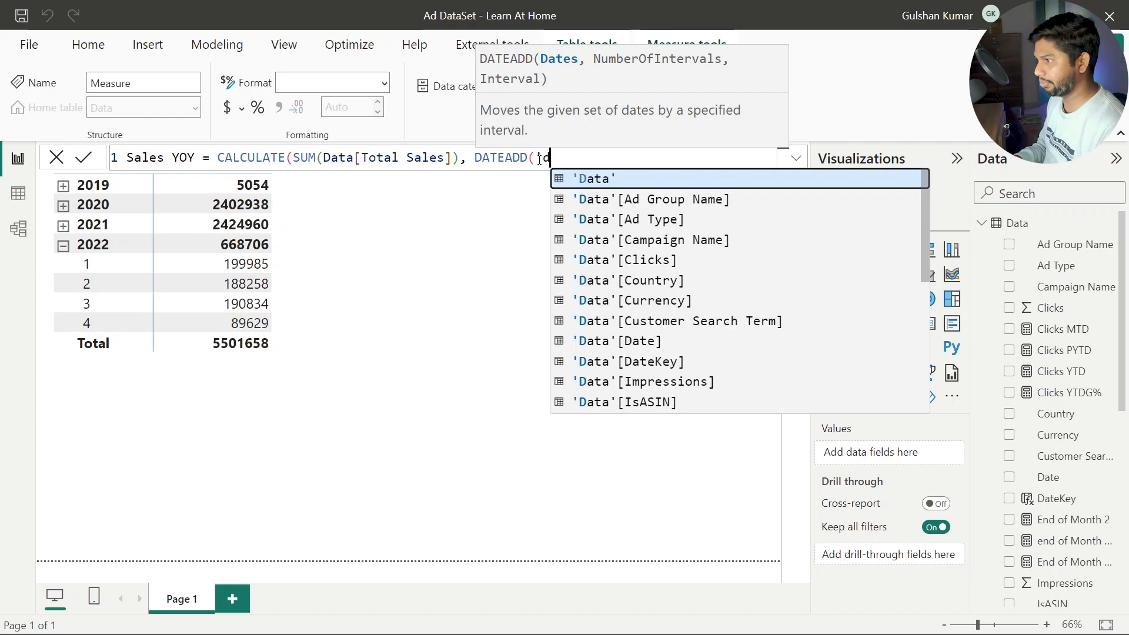
text(e)
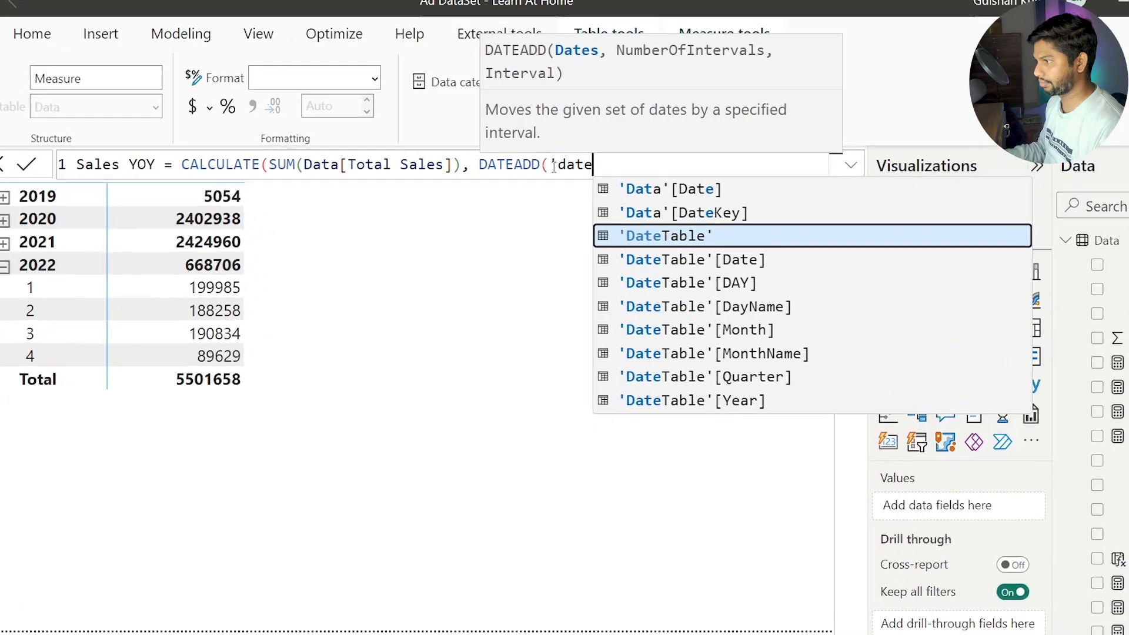
key(Down)
key(Tab)
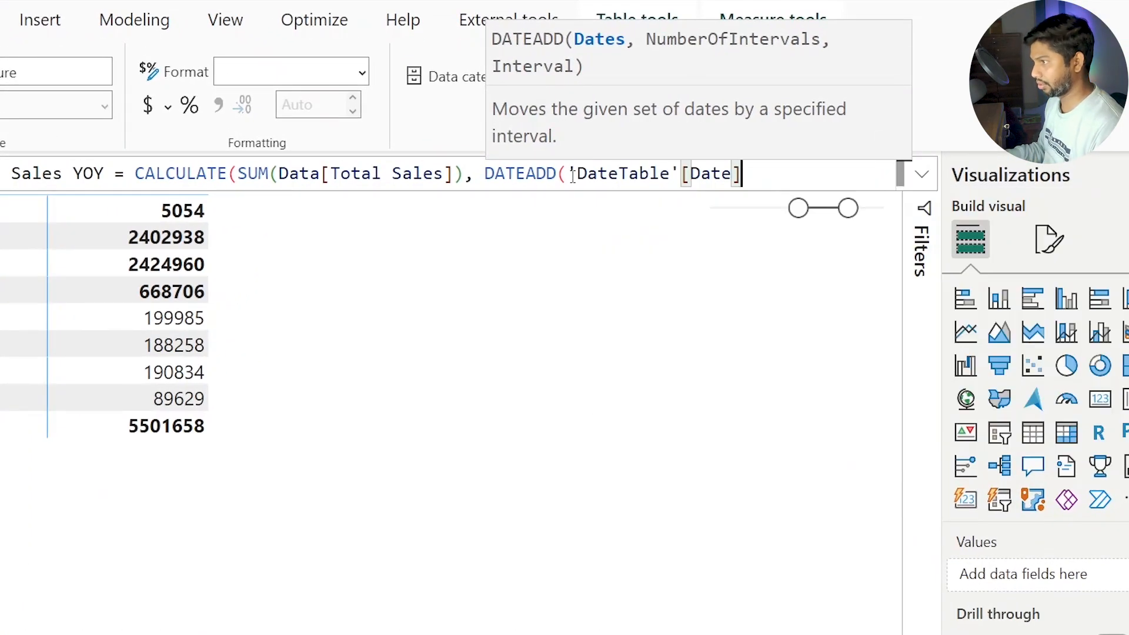
text(,)
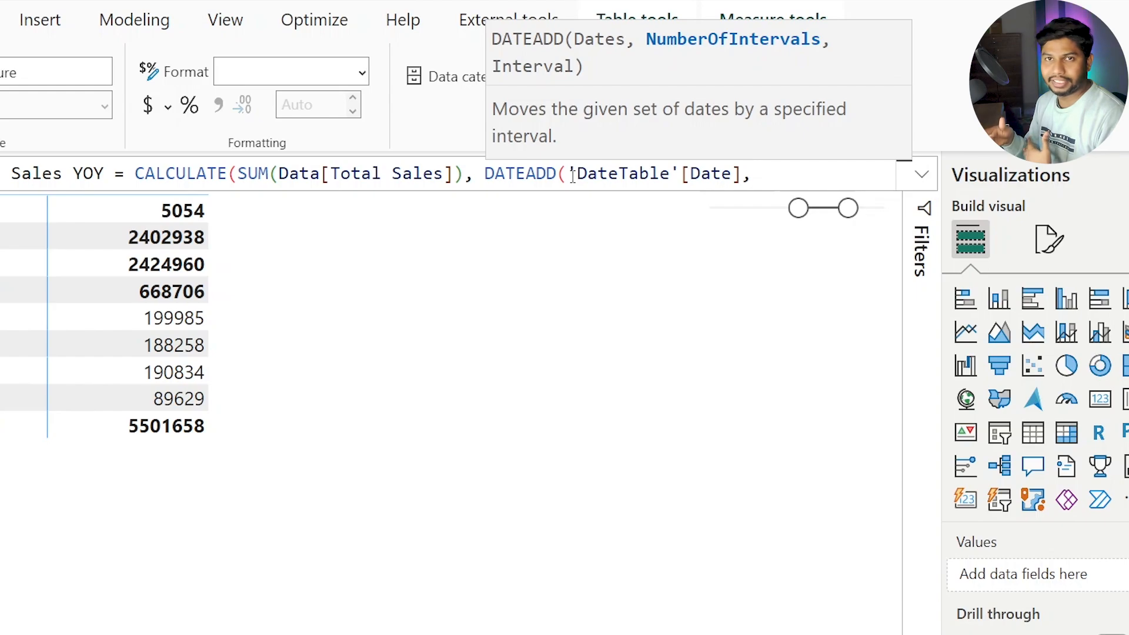
Step: Complete the DATEADD filter with -1 as the number of intervals and YEAR as the interval, close both functions, and commit the measure
text(-1)
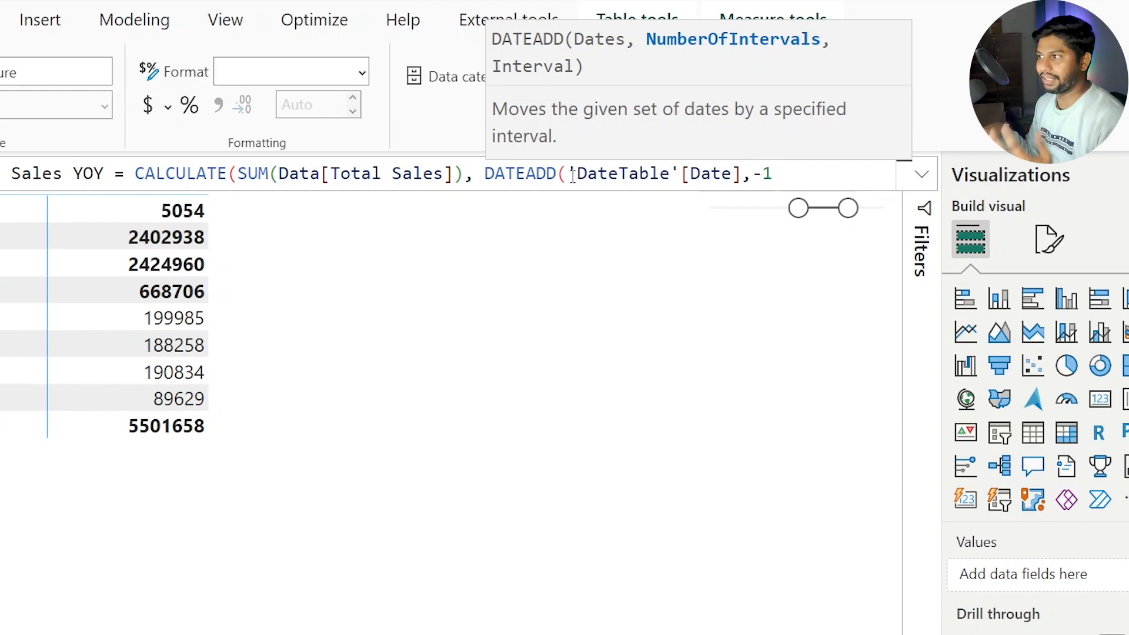
text(,)
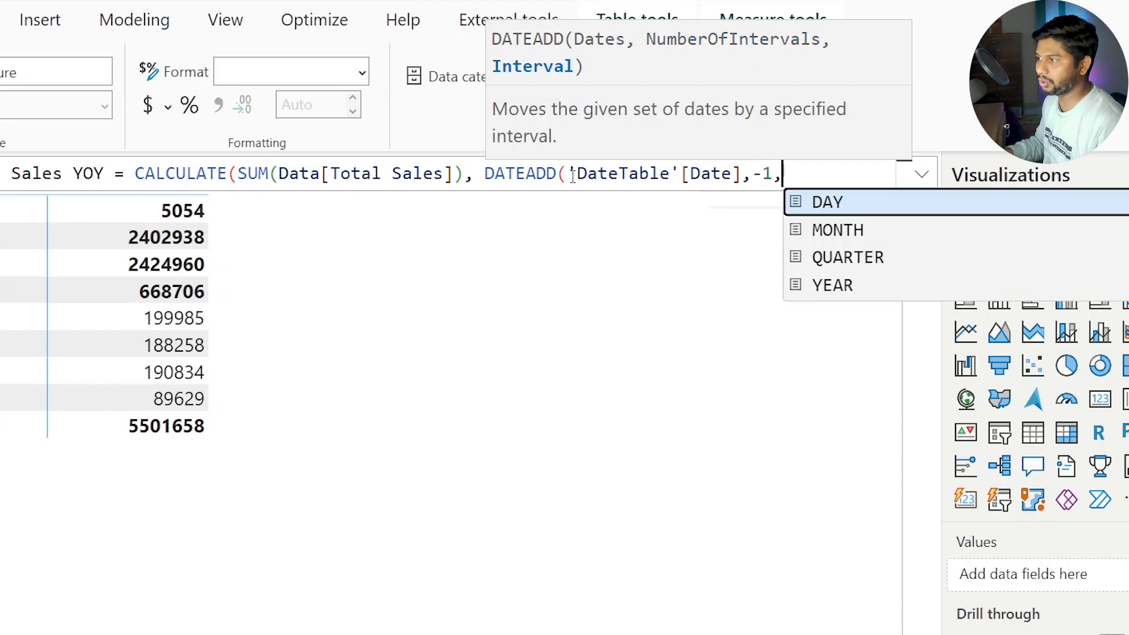
key(Down)
key(Down)
key(Down)
key(Tab)
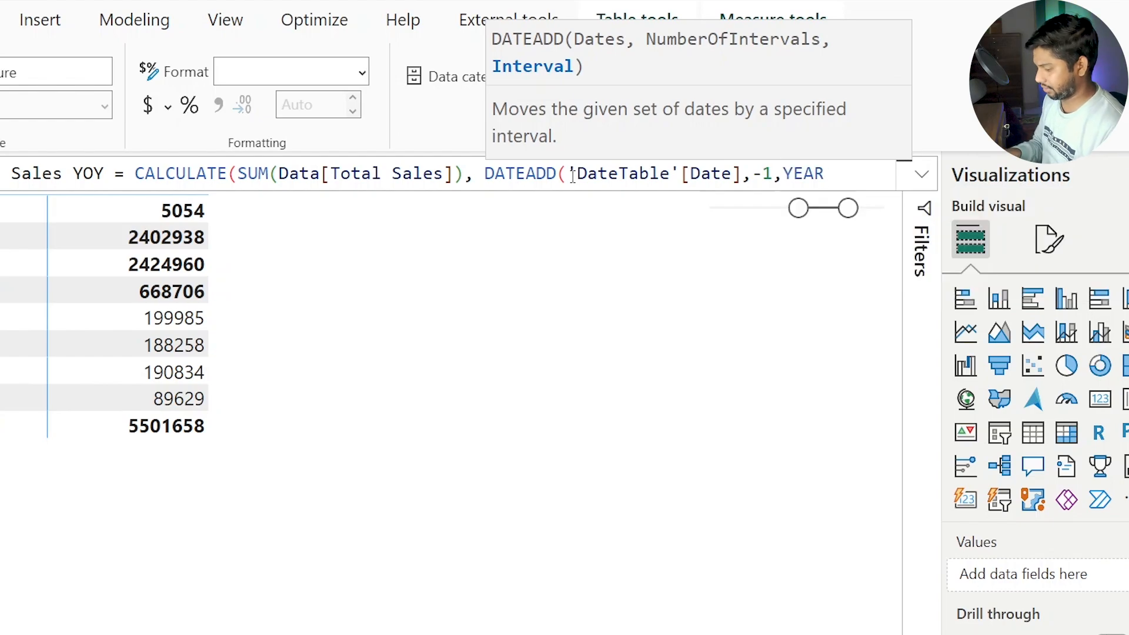
text()))
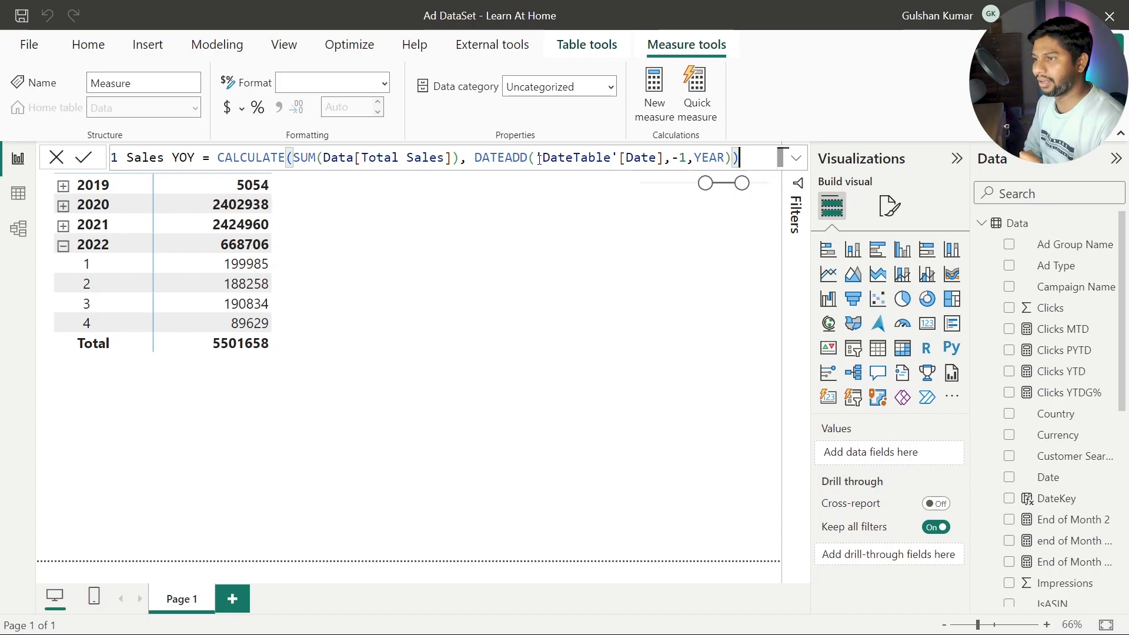
click(86, 160)
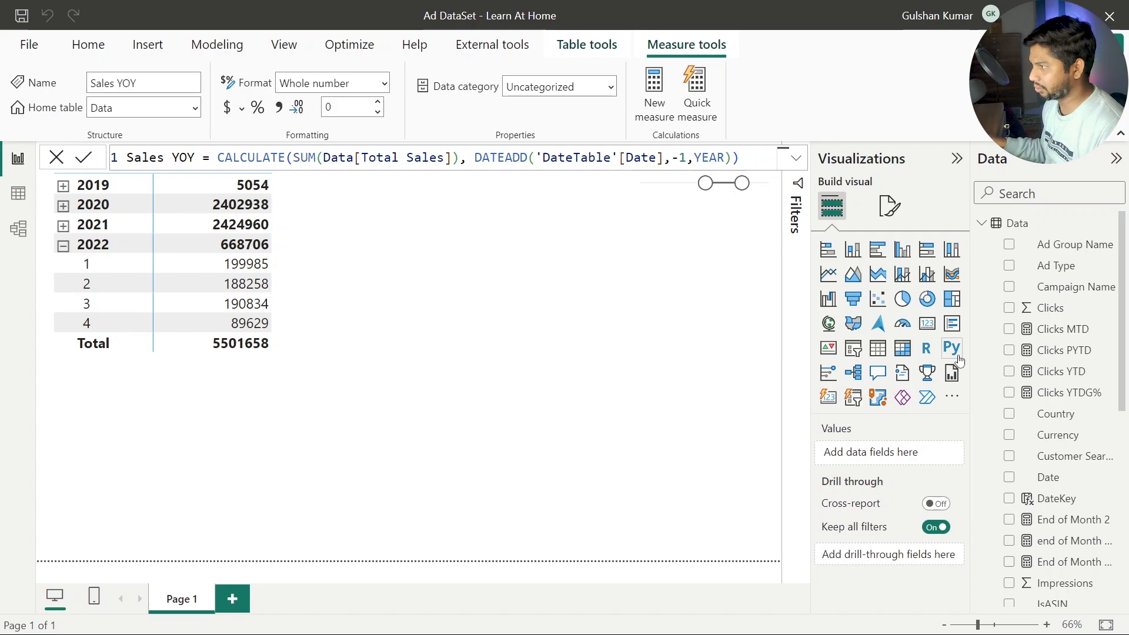
Step: Add the Sales YOY measure to the matrix beside Sum of Total Sales and widen the matrix
scroll(1058, 411, down, 4)
drag(1060, 430, 330, 288)
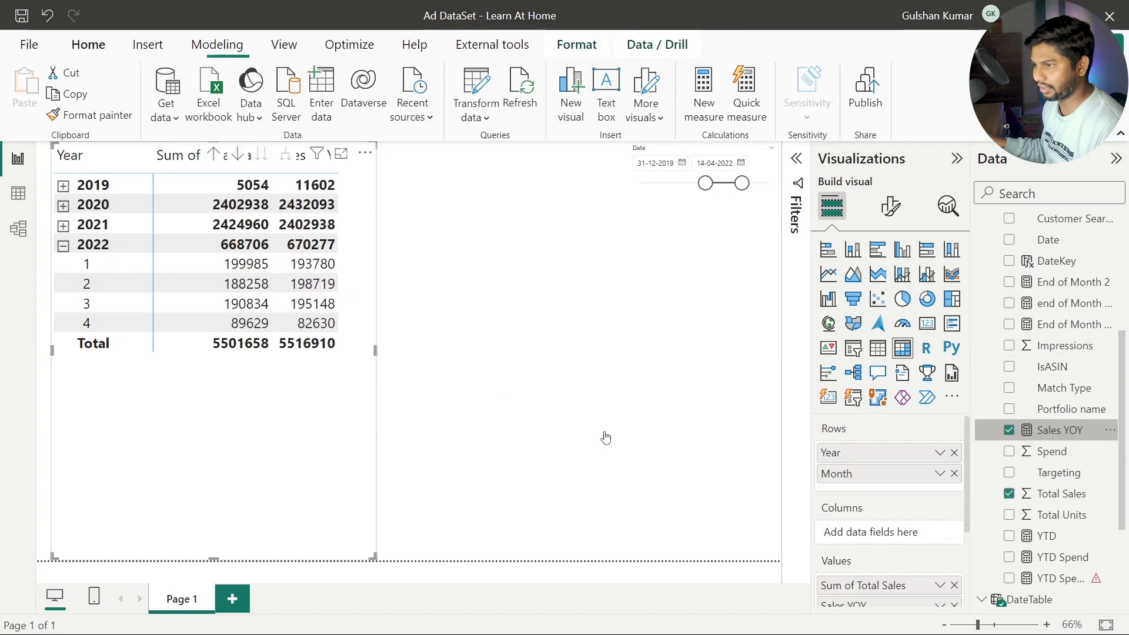
click(412, 332)
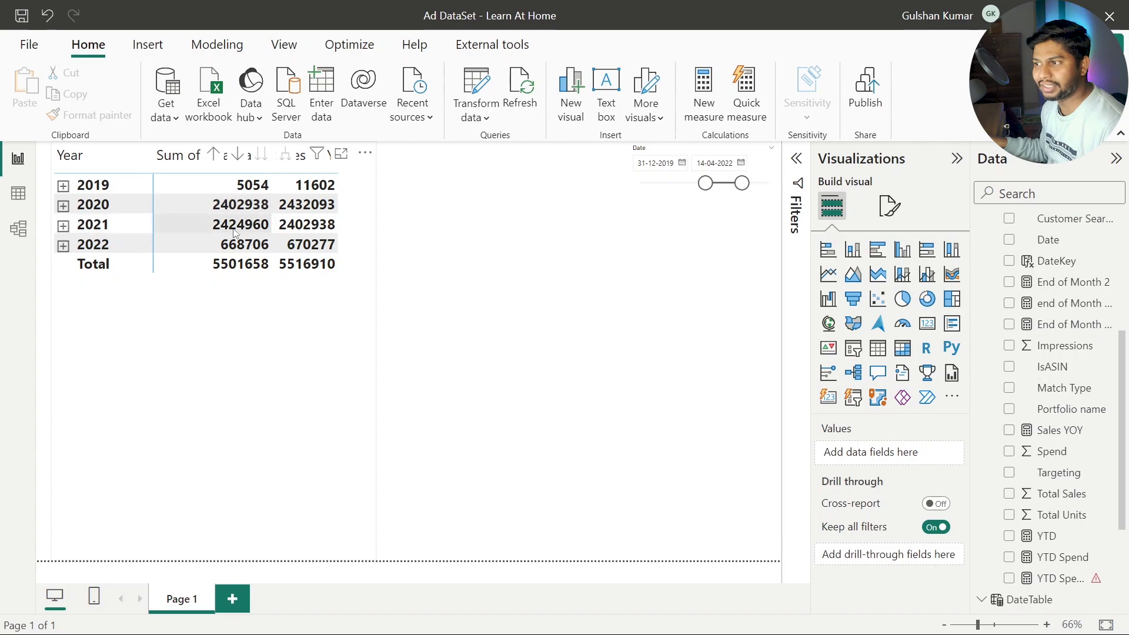
click(368, 360)
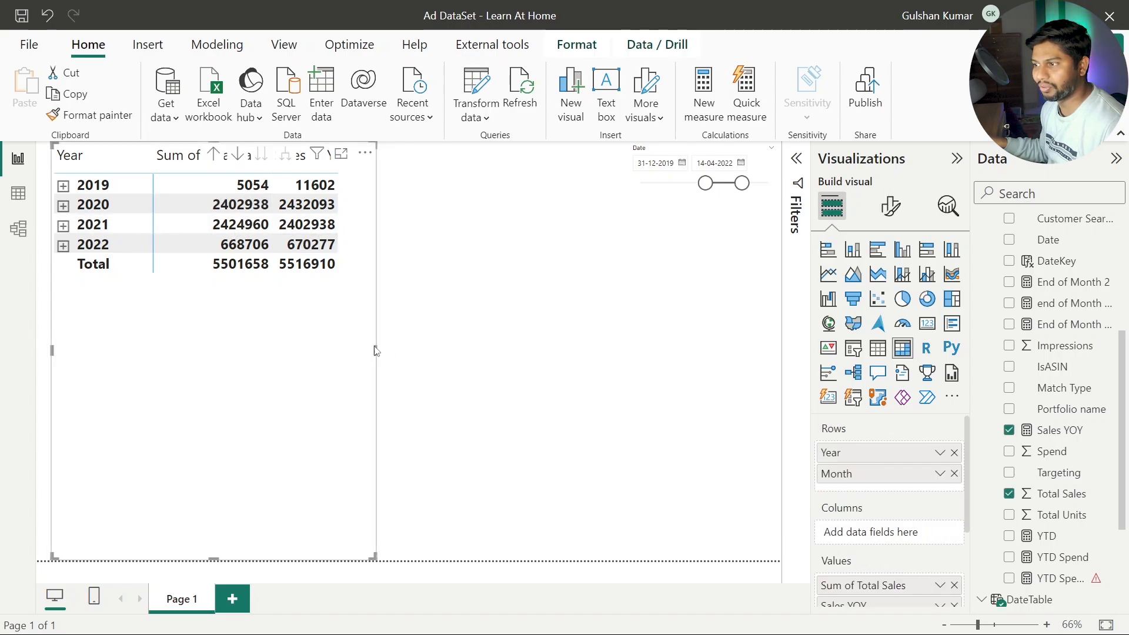
drag(377, 350, 417, 350)
click(492, 295)
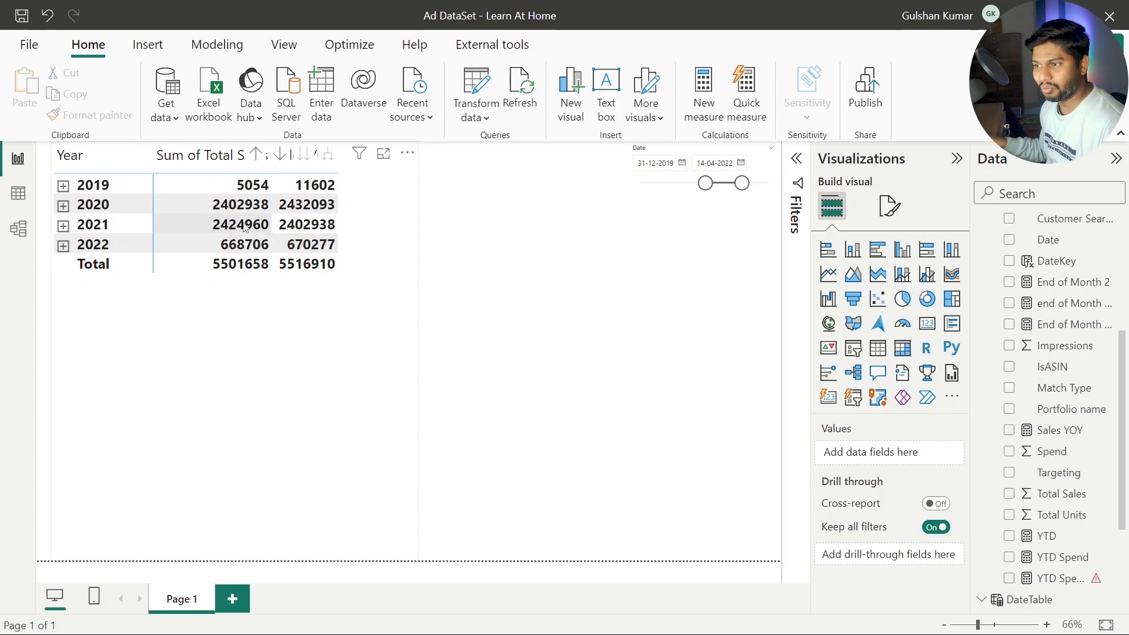
Step: Expand 2022 and 2021 in the matrix to compare monthly Total Sales with Sales YOY, and collapse both years again
click(68, 249)
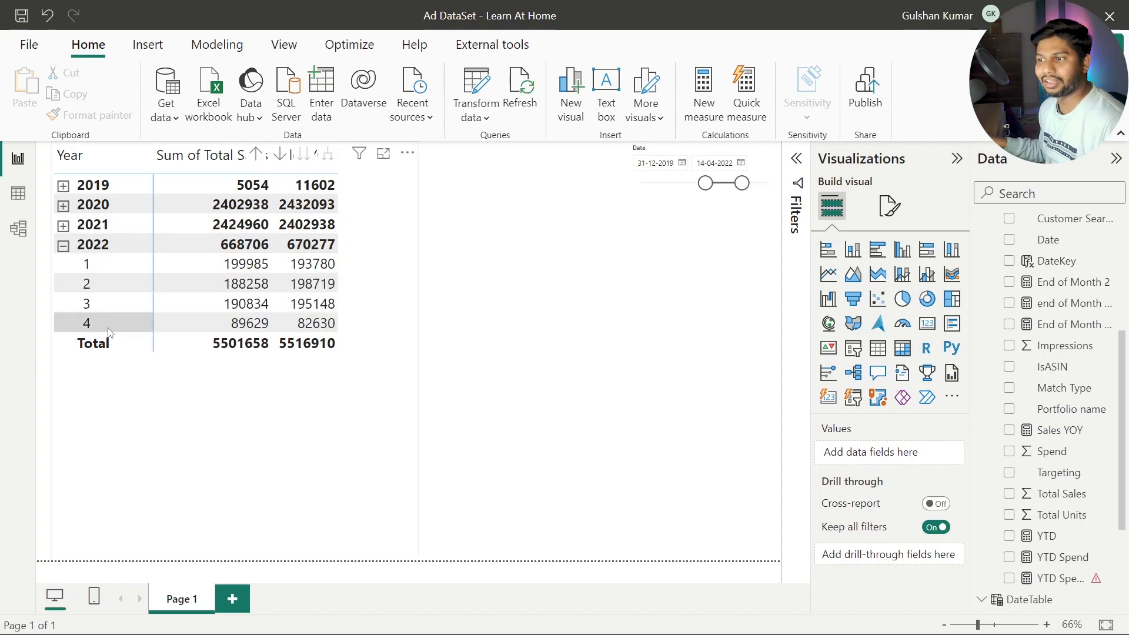
click(63, 226)
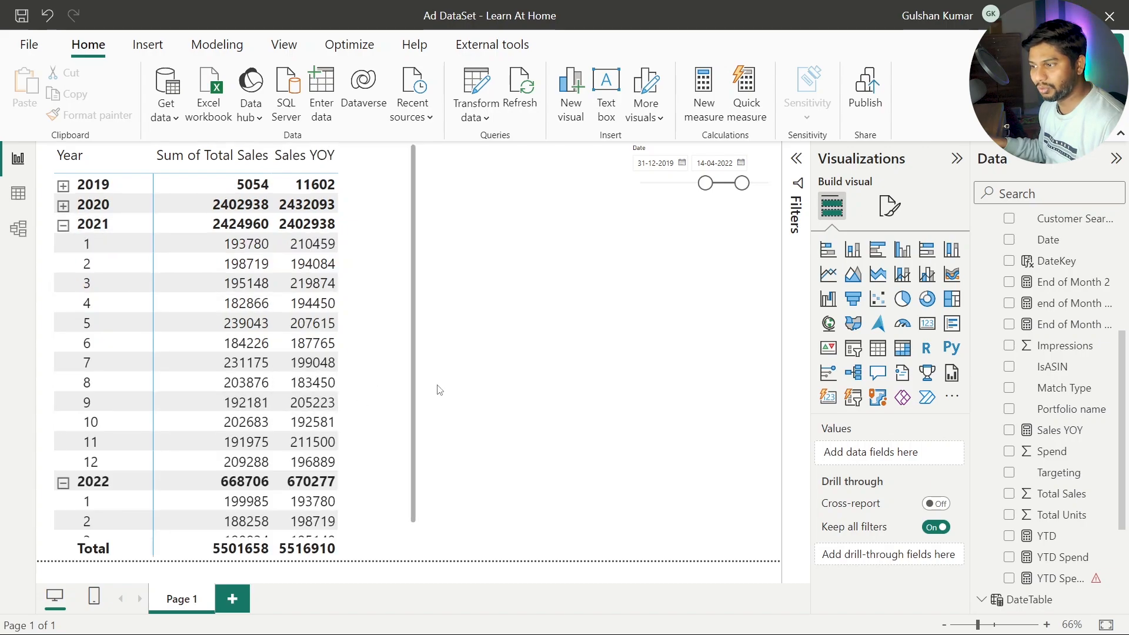
scroll(397, 409, down, 1)
scroll(397, 409, up, 1)
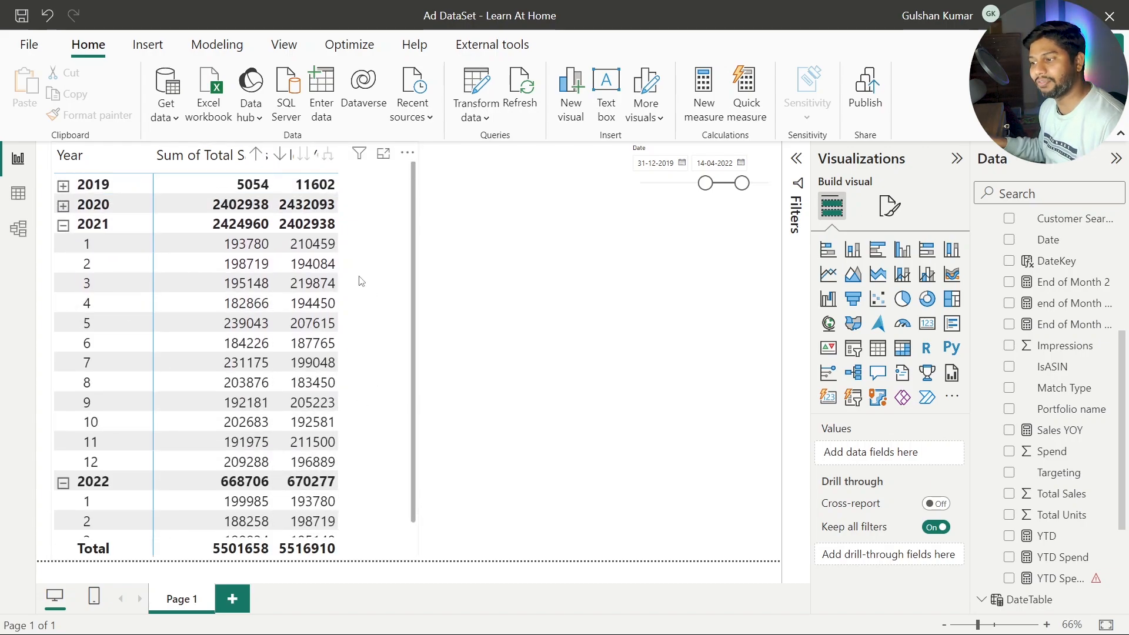
scroll(383, 367, down, 1)
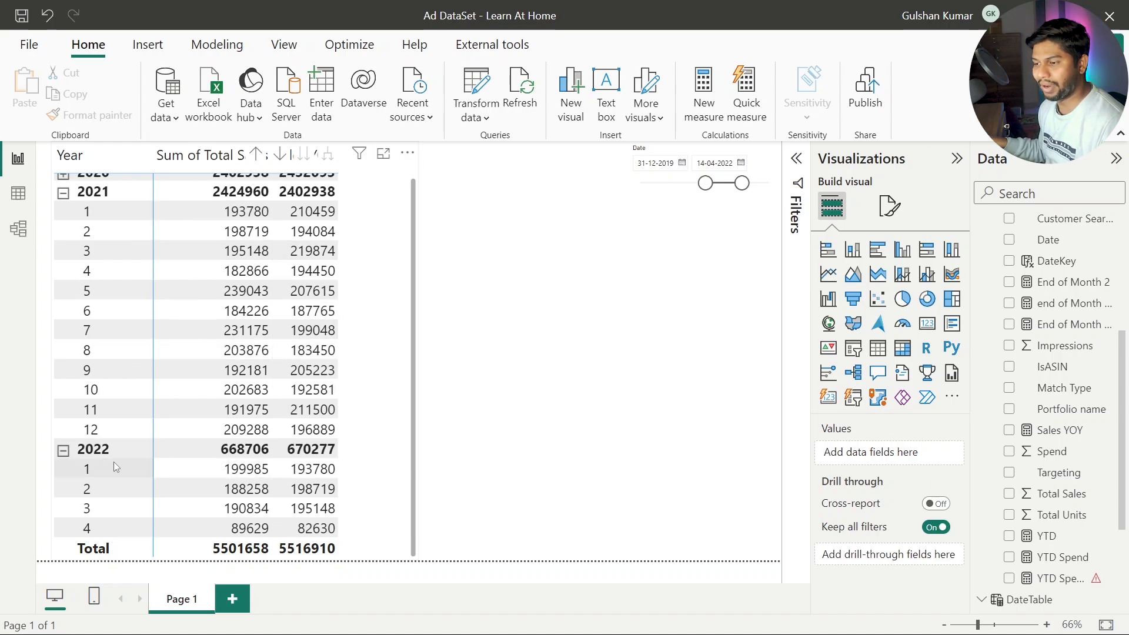
click(63, 451)
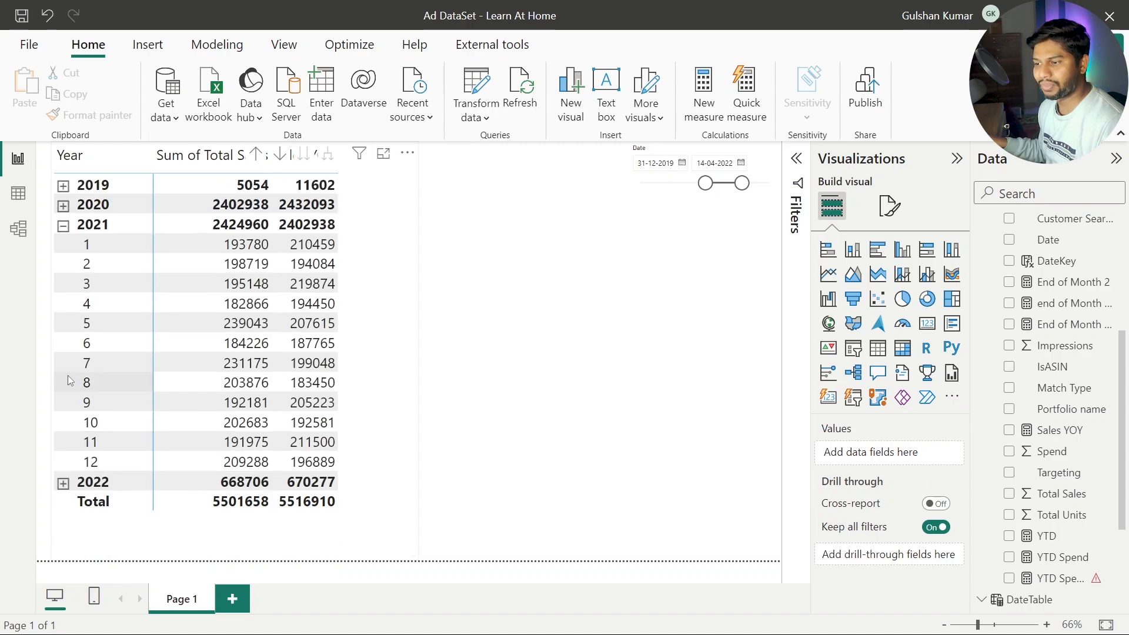
click(63, 224)
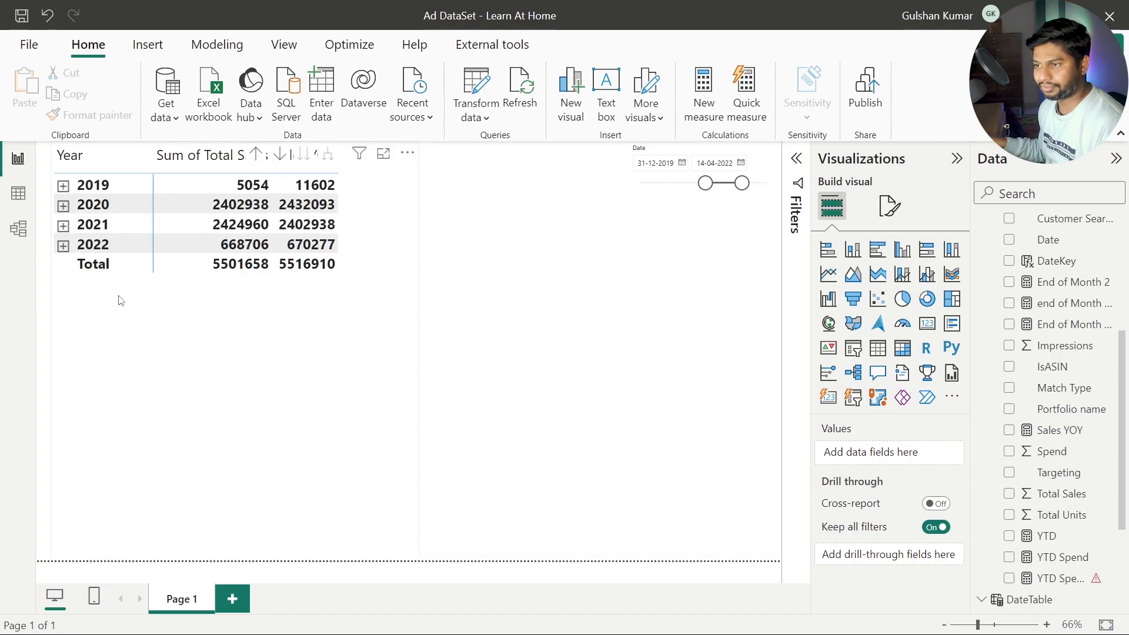
click(305, 341)
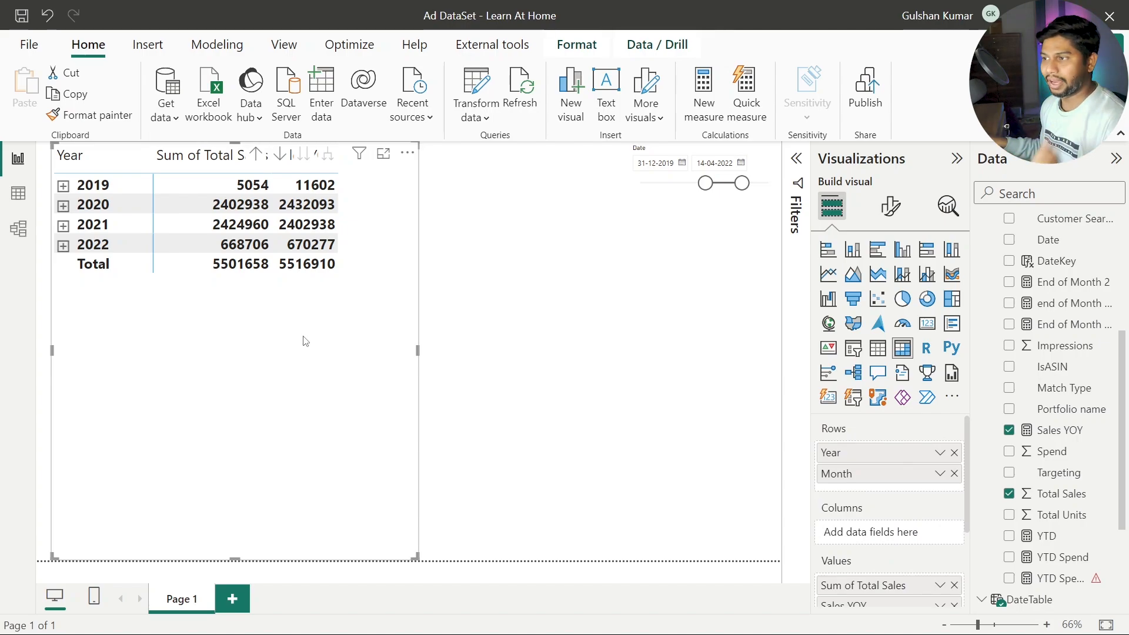
click(441, 349)
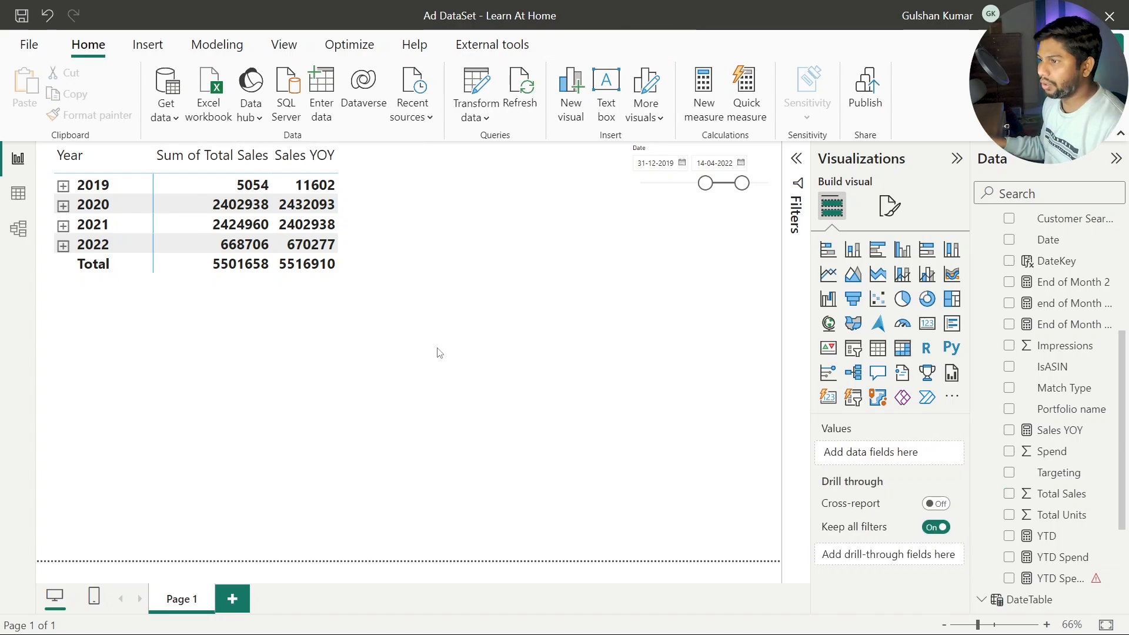
Step: Open the Sales YOY formula for editing and insert five blank lines between the measure name and the CALCULATE expression
click(390, 377)
click(1056, 430)
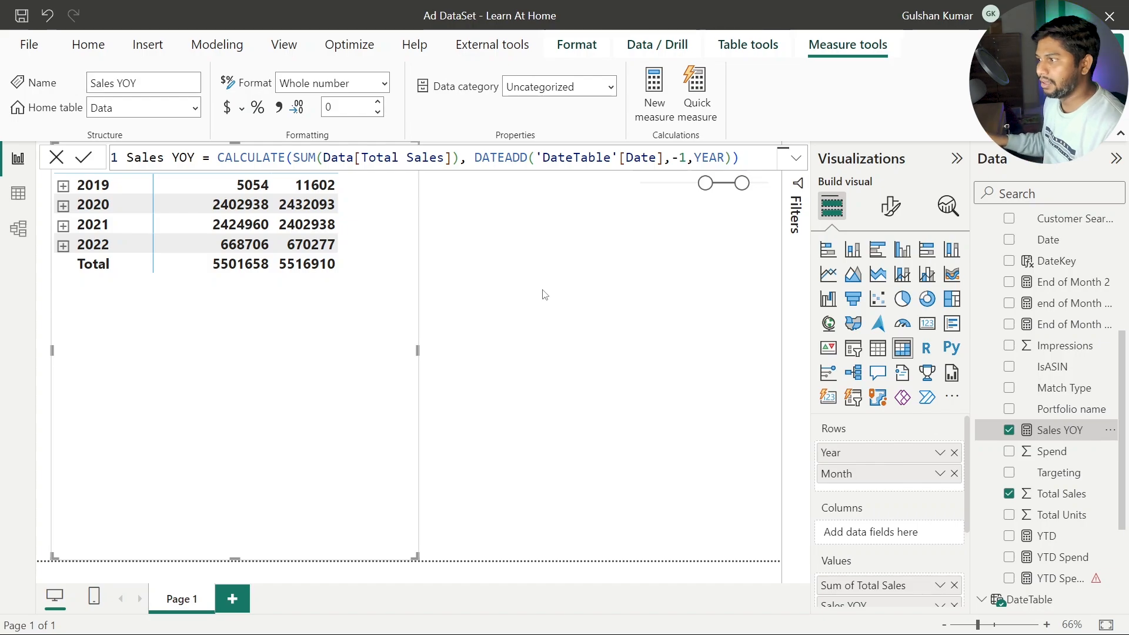
key(shift+Return)
key(shift+Return)
key(shift+Return)
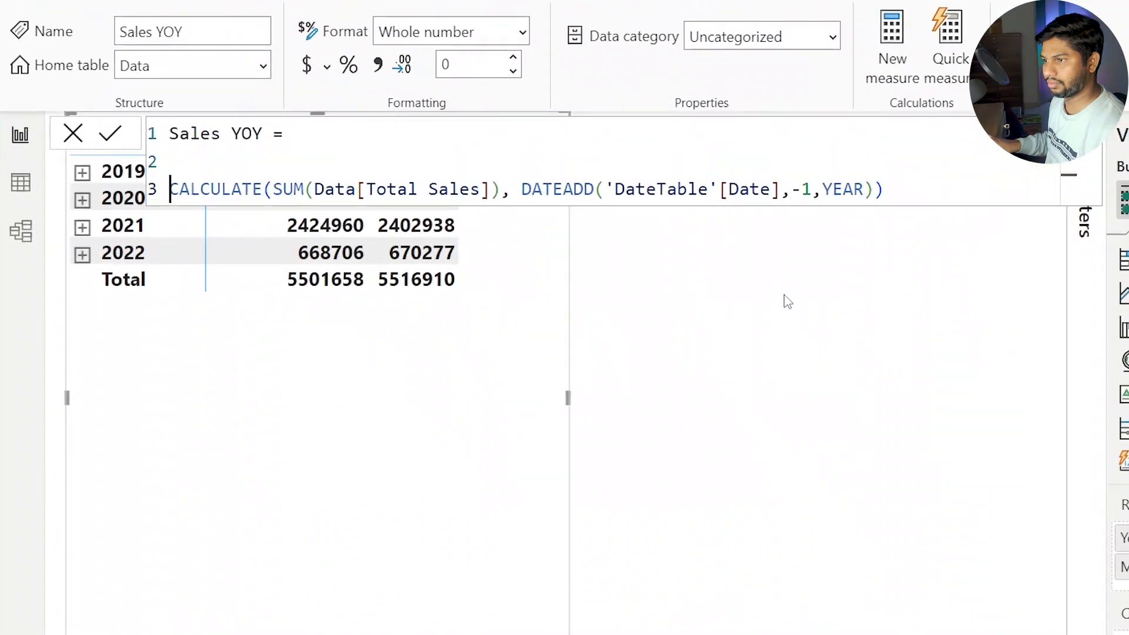
key(BackSpace)
key(BackSpace)
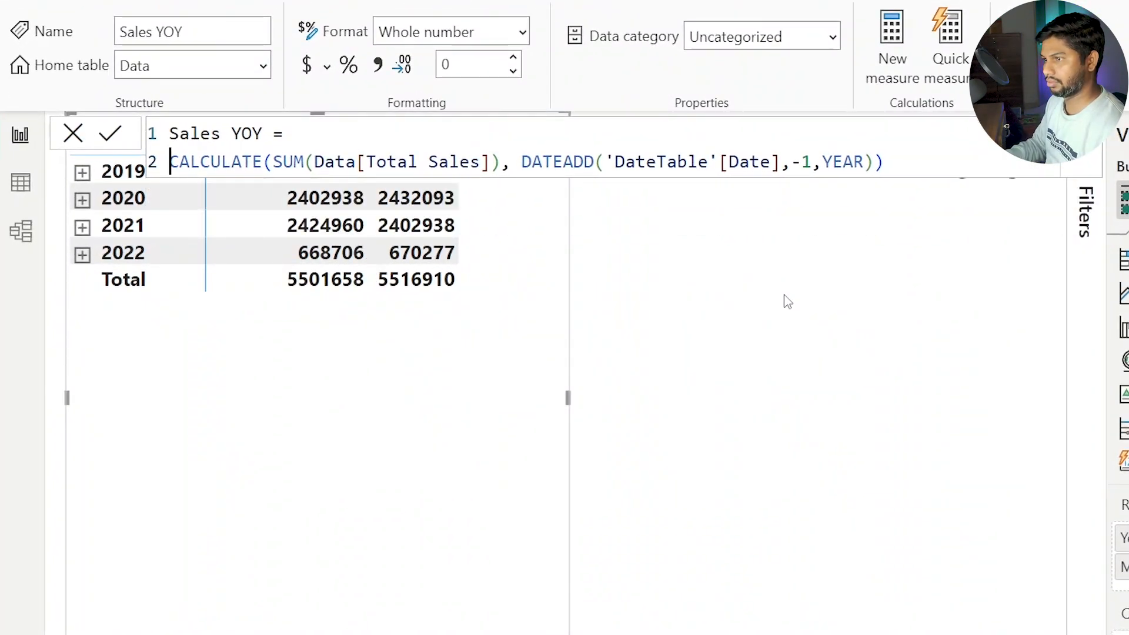
key(shift+Return)
key(shift+Return)
key(shift+Return)
key(shift+Return)
key(shift+Return)
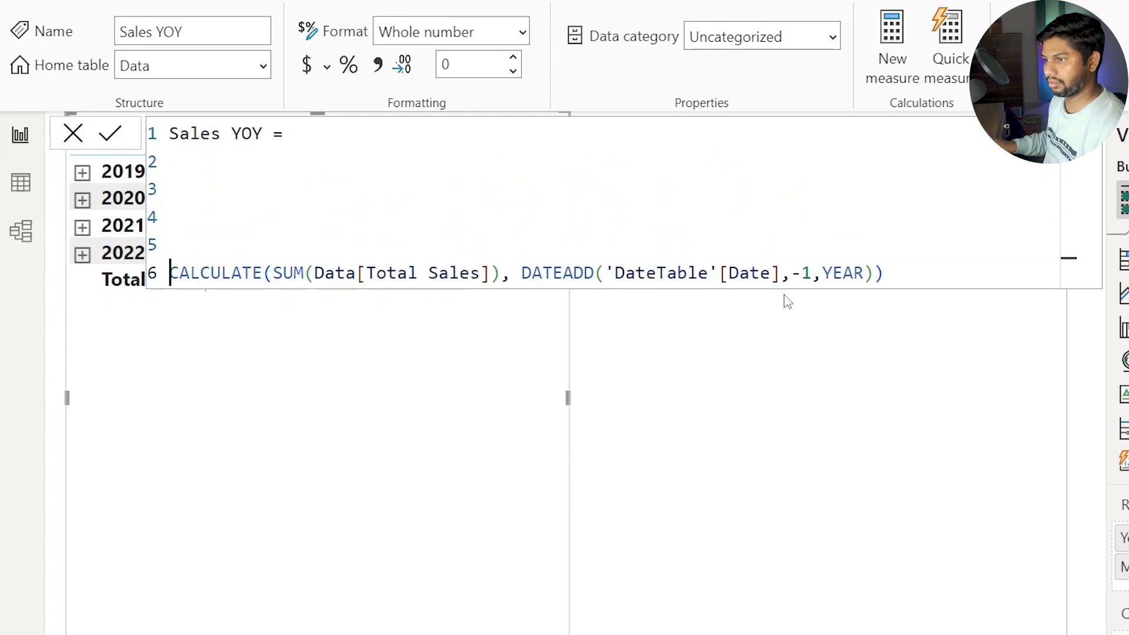
key(Up)
key(Up)
key(Up)
key(Up)
key(Up)
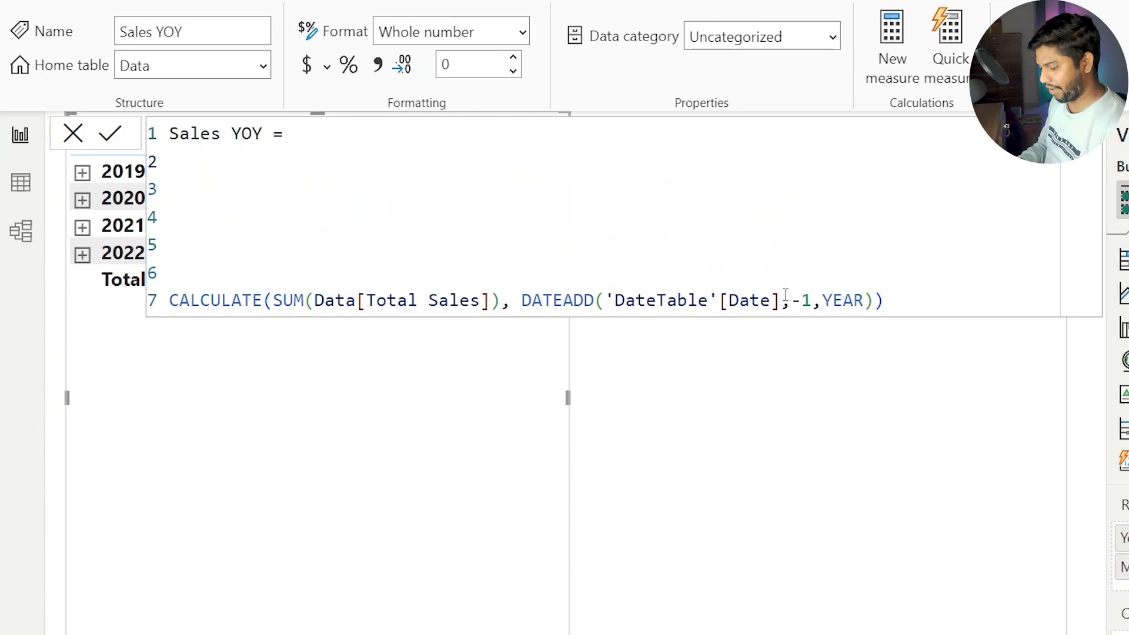
Step: Declare a variable PP below the measure name and move the whole CALCULATE expression into it as its value
text(VAR =)
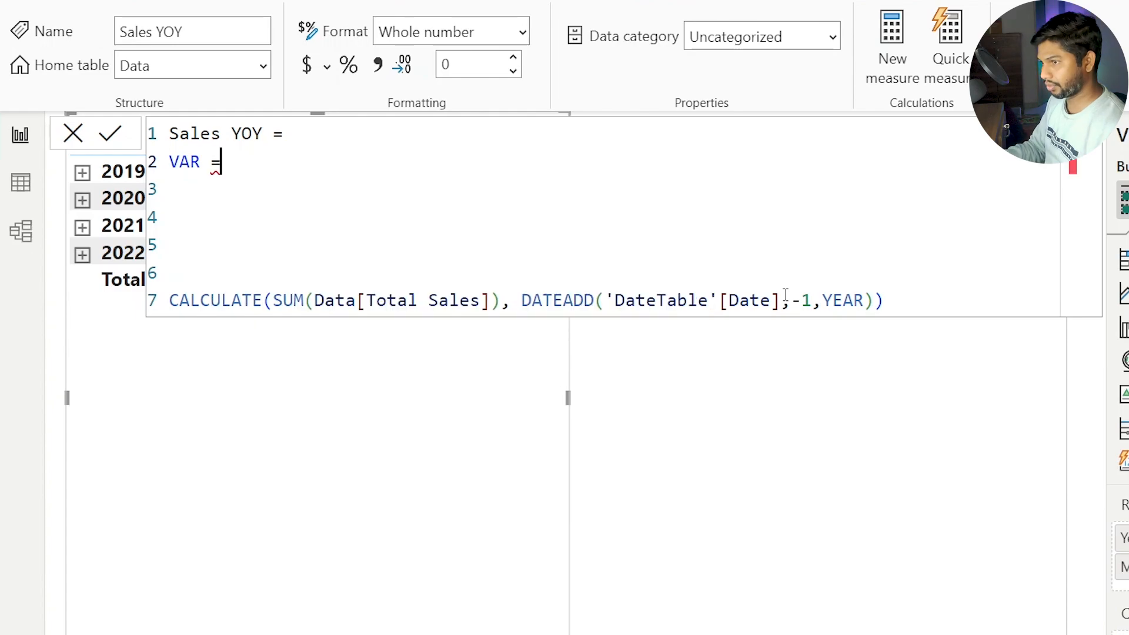
key(Left)
key(Left)
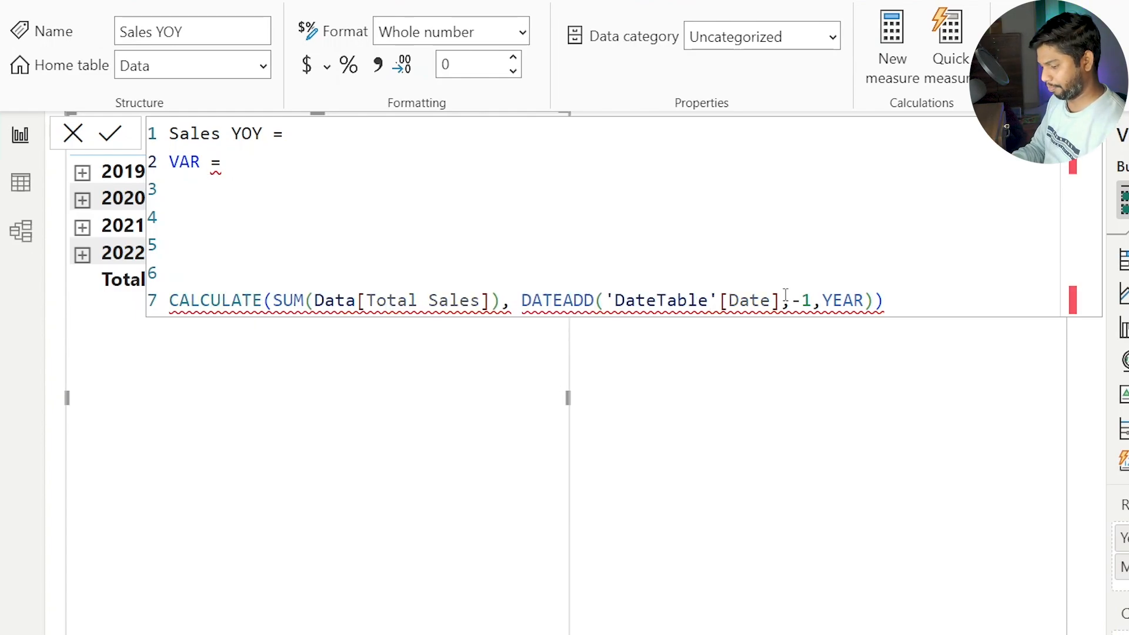
text(PP)
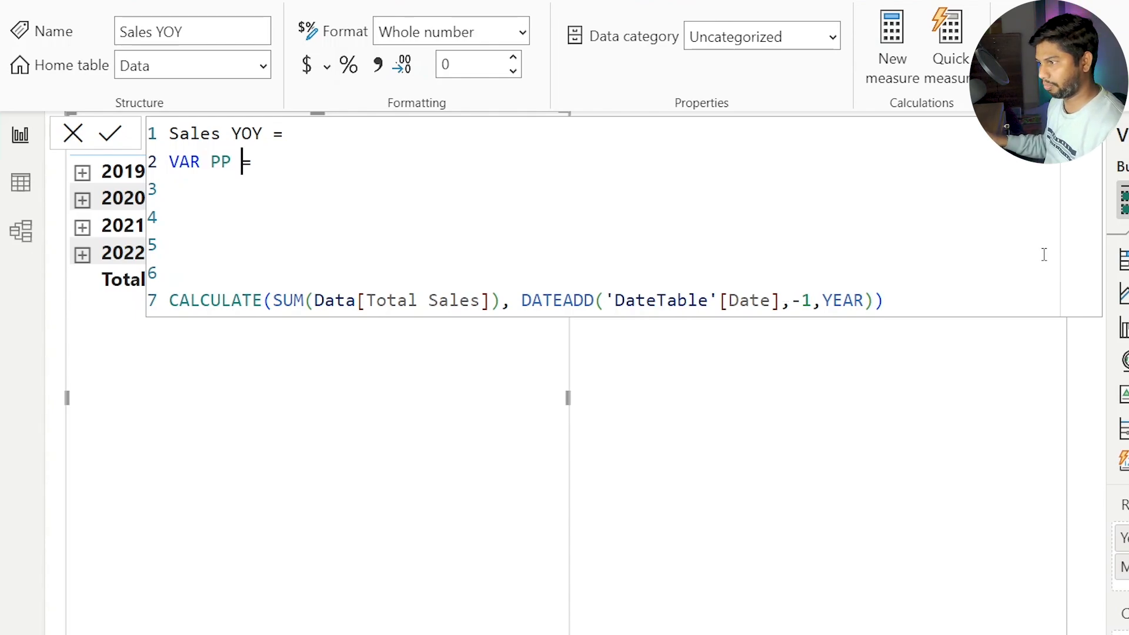
drag(895, 300, 136, 311)
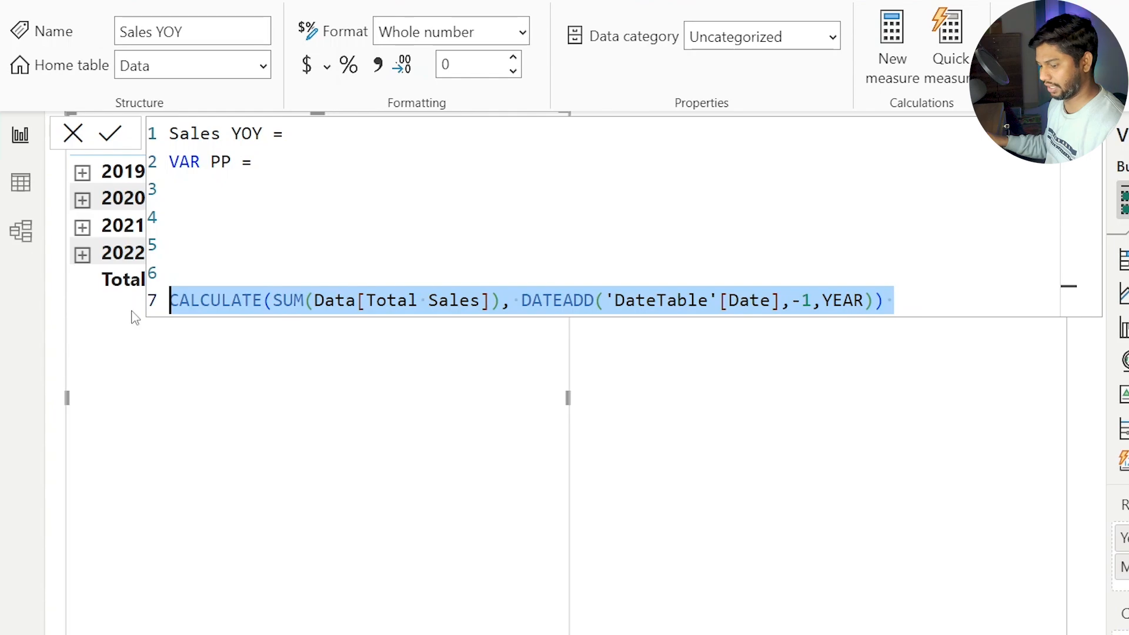
key(ctrl+x)
click(291, 162)
key(ctrl+v)
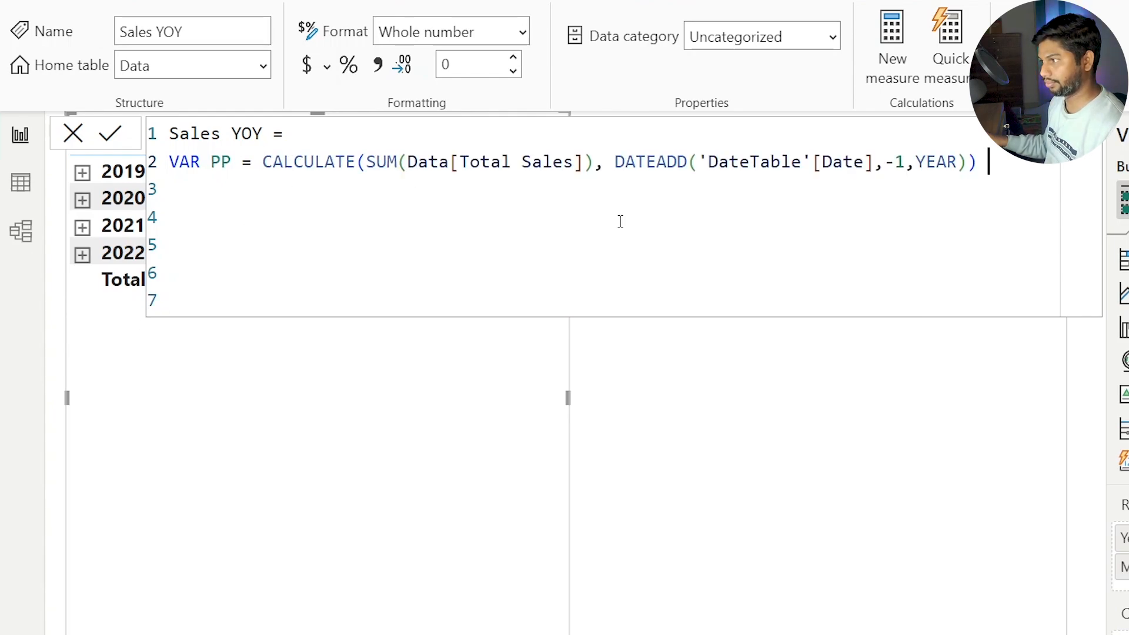
Step: Declare a second variable CP on the line below PP and assign it a copy of SUM(Data[Total Sales])
key(Return)
text(VAR )
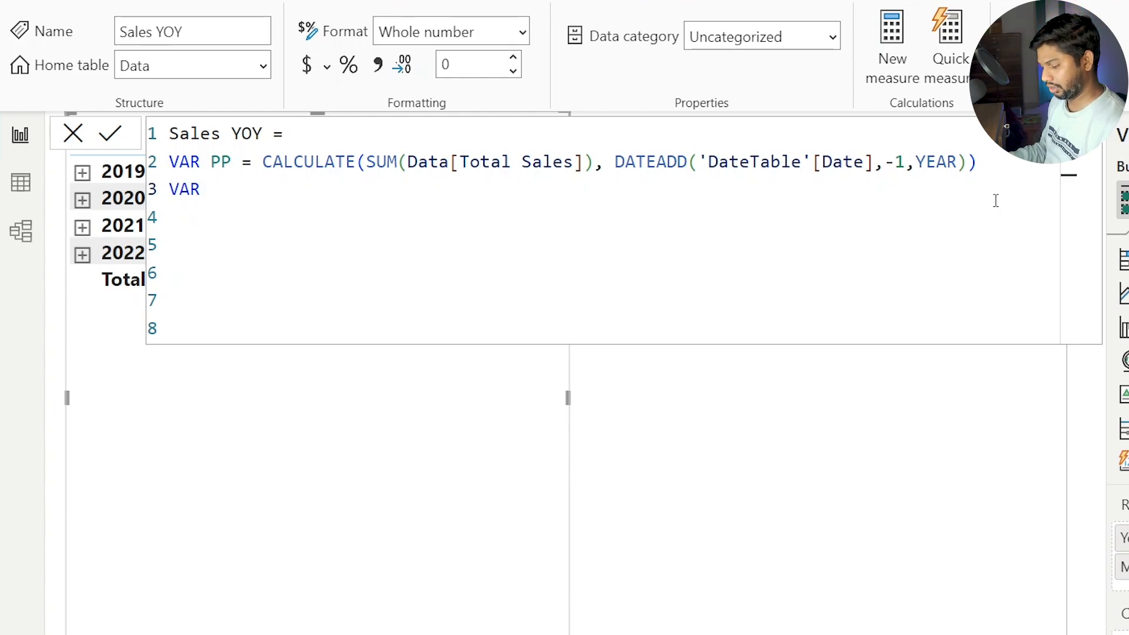
text(CP =)
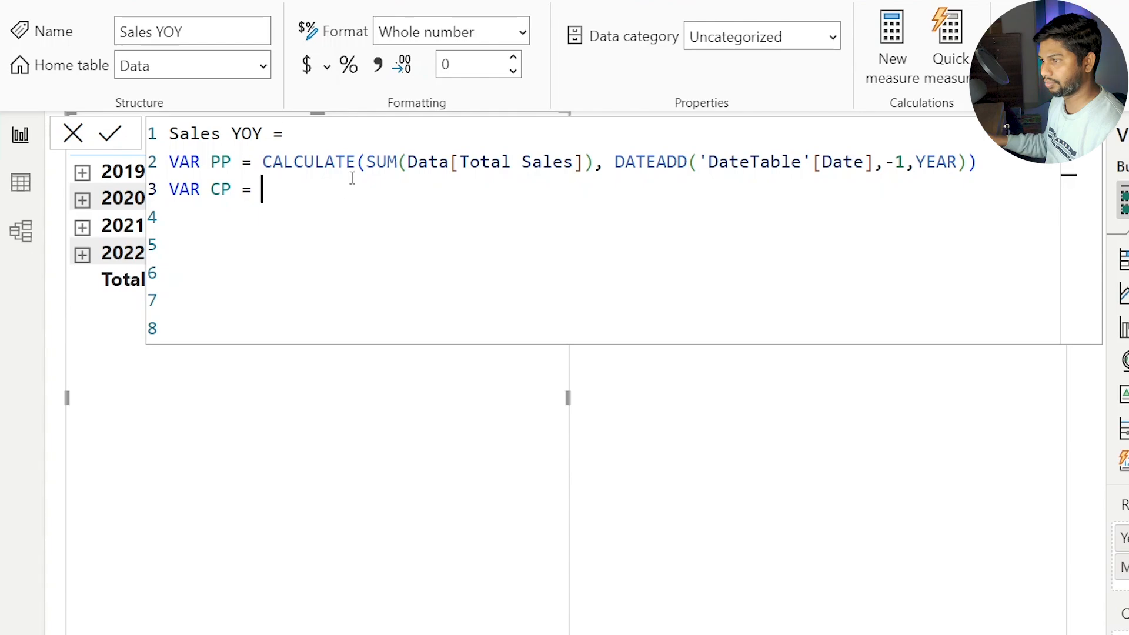
drag(365, 161, 595, 160)
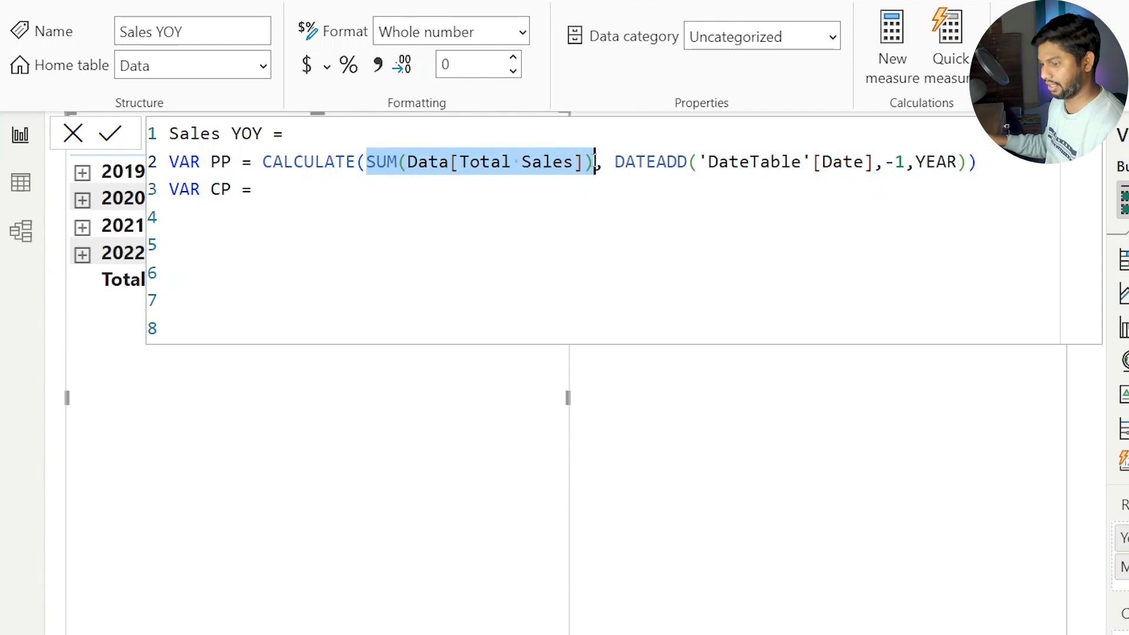
key(ctrl+c)
click(301, 189)
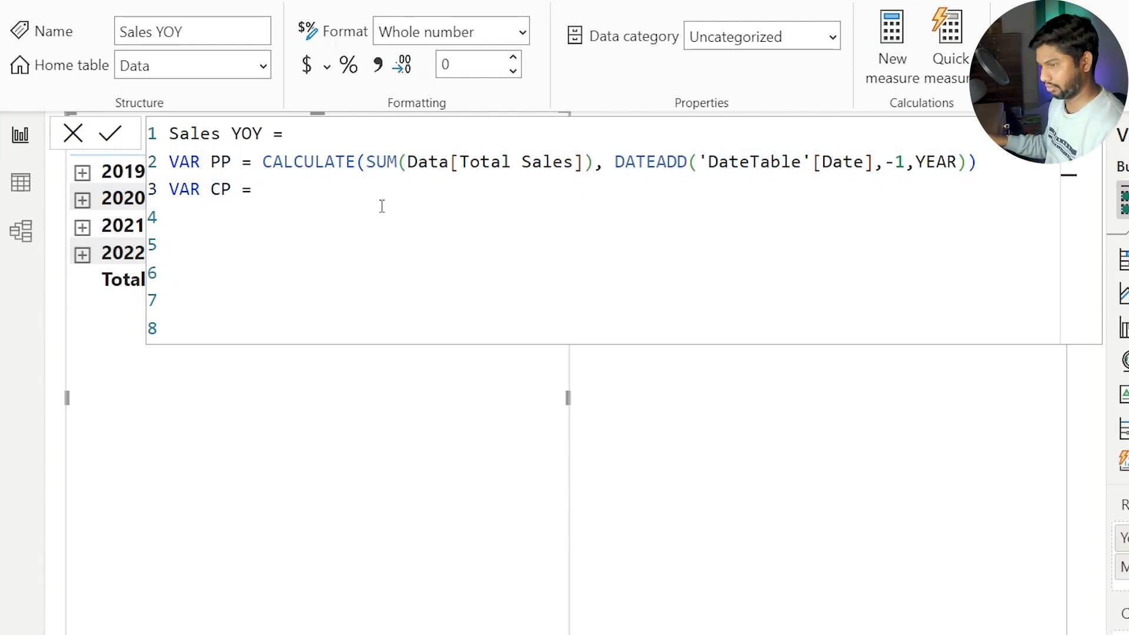
key(ctrl+v)
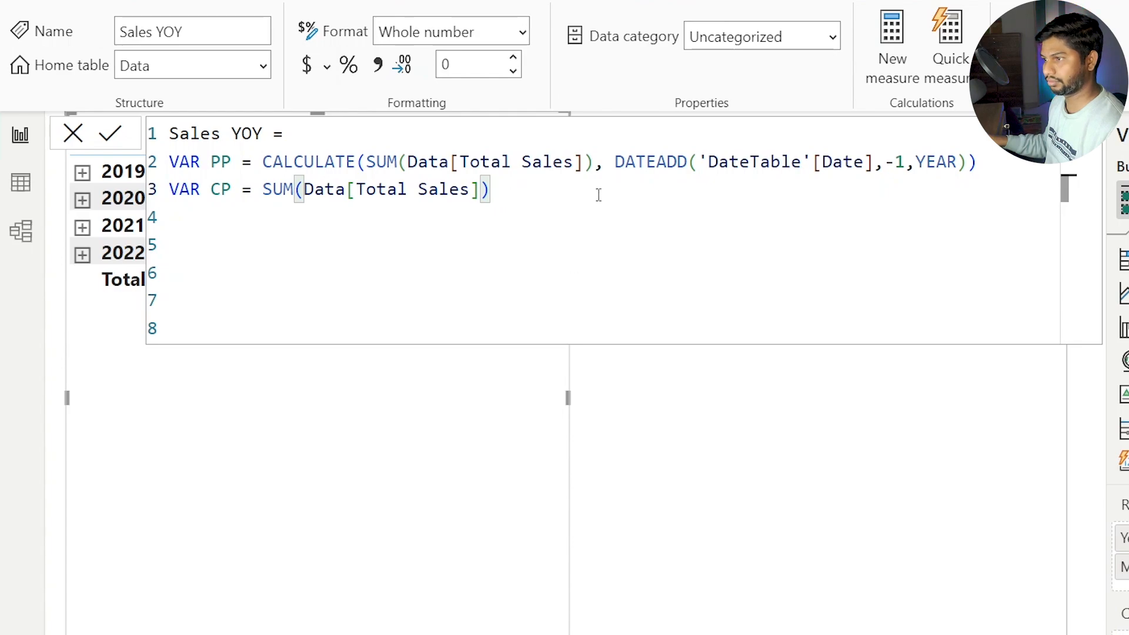
Step: Add a Return keyword below the CP variable and place the cursor on a blank line beneath it
key(shift+Return)
text(Return)
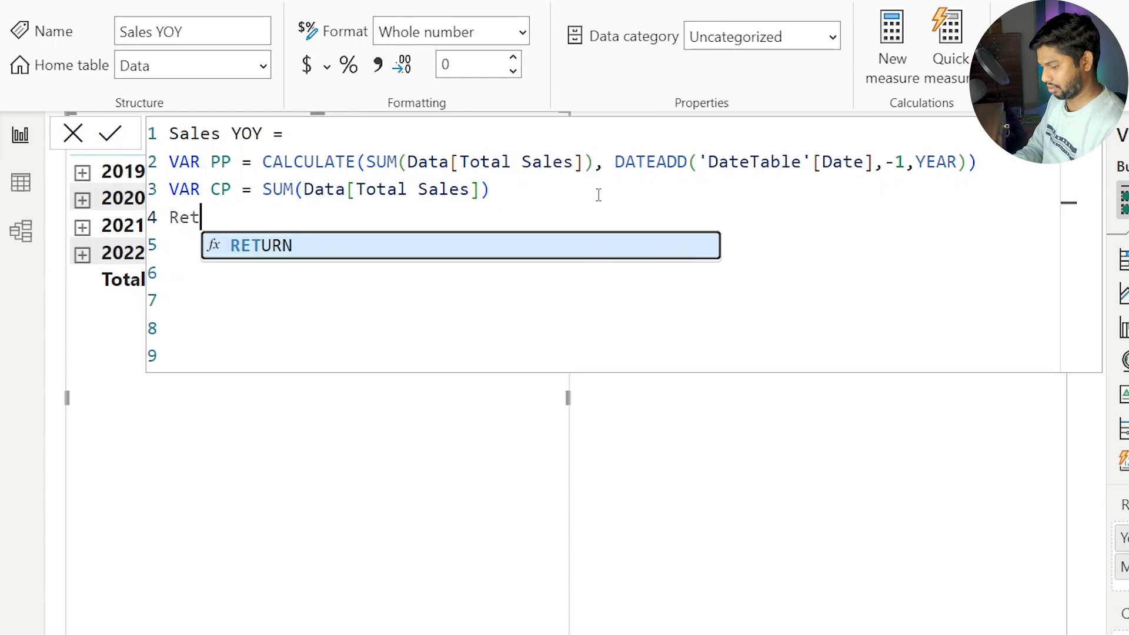
key(shift+Return)
key(shift+Return)
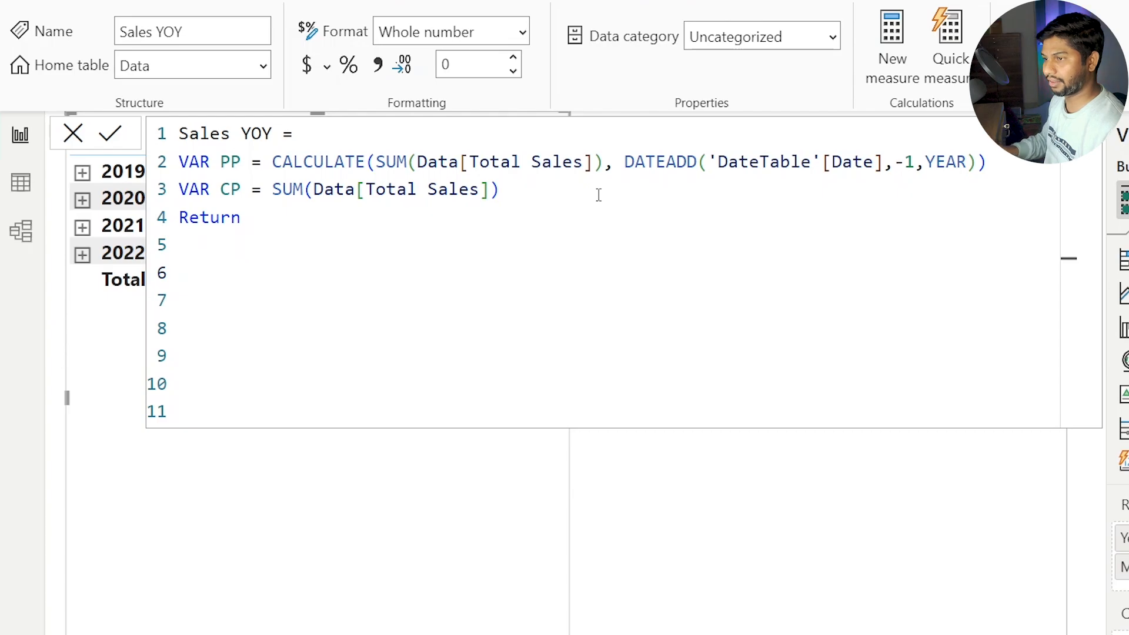
key(Up)
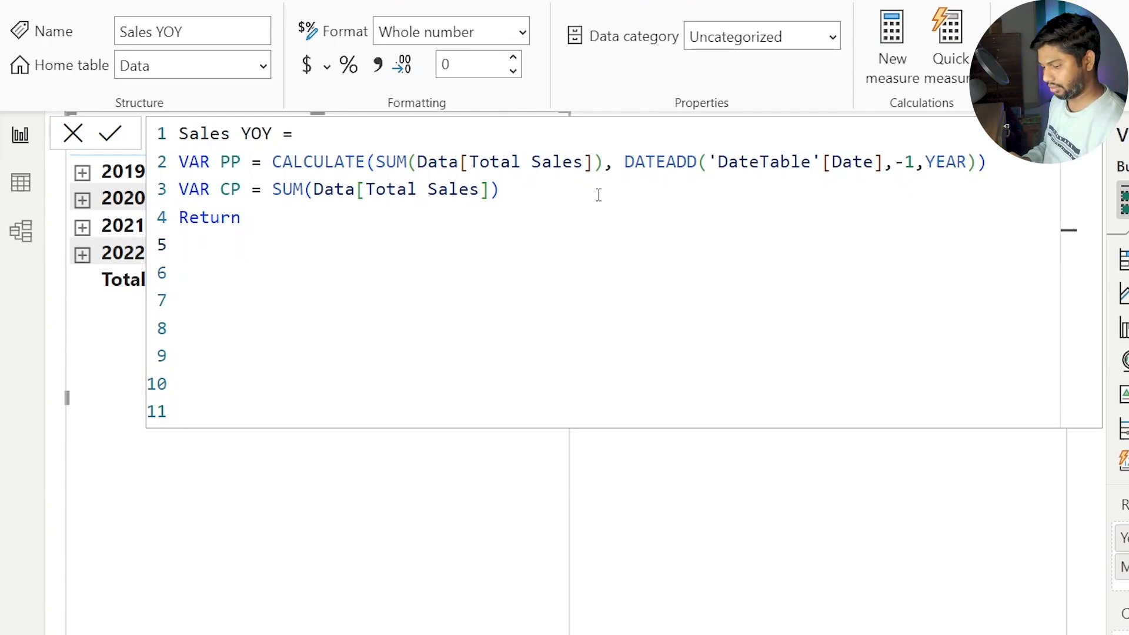
Step: Start a DIVIDE function on the line below Return, with the CP variable as its numerator followed by a comma
text(DIVI)
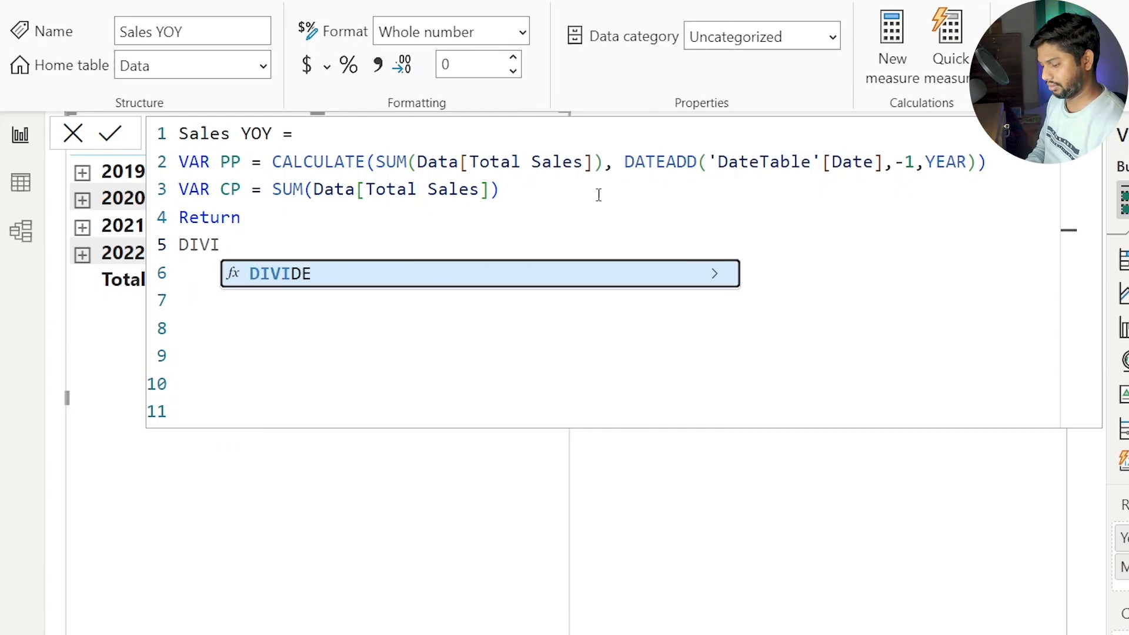
text(VE)
key(BackSpace)
key(BackSpace)
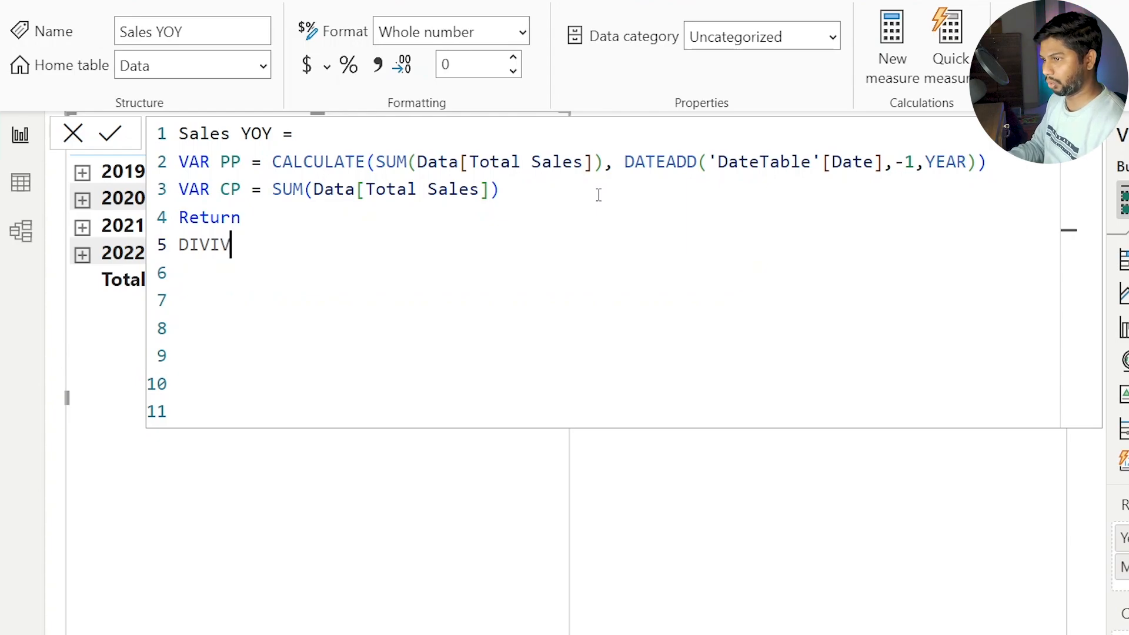
text(DE)
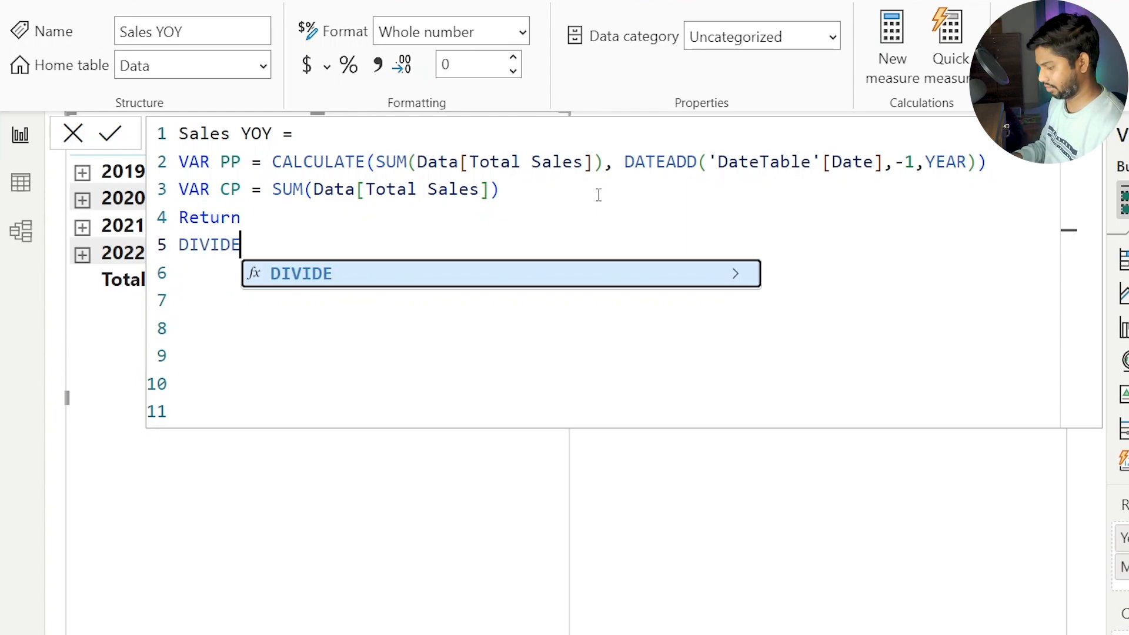
text(()
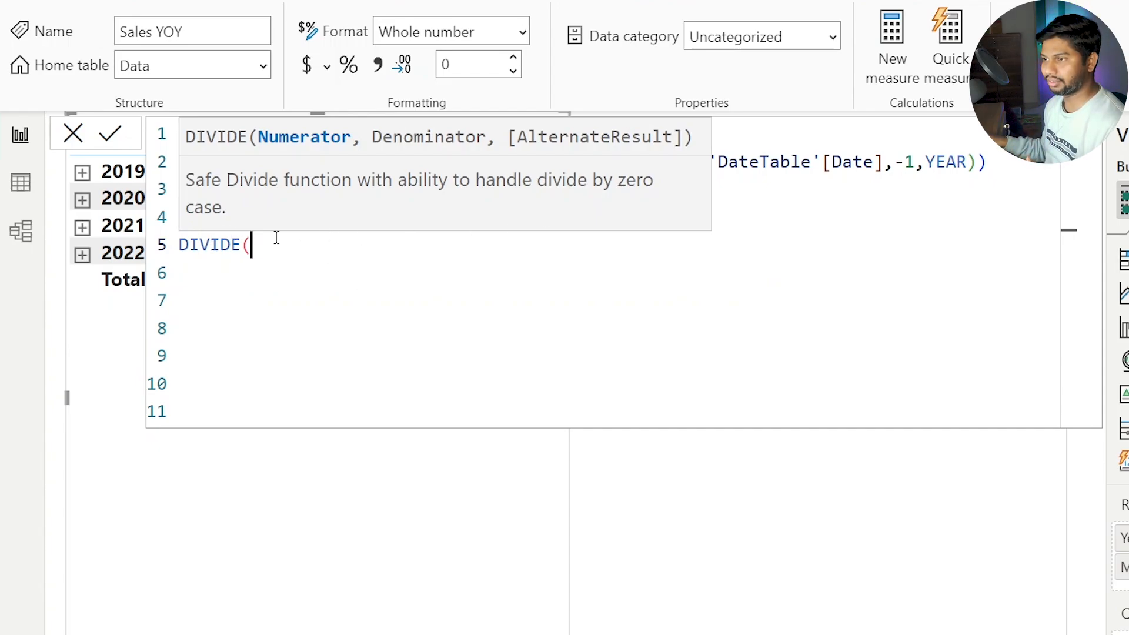
click(1017, 168)
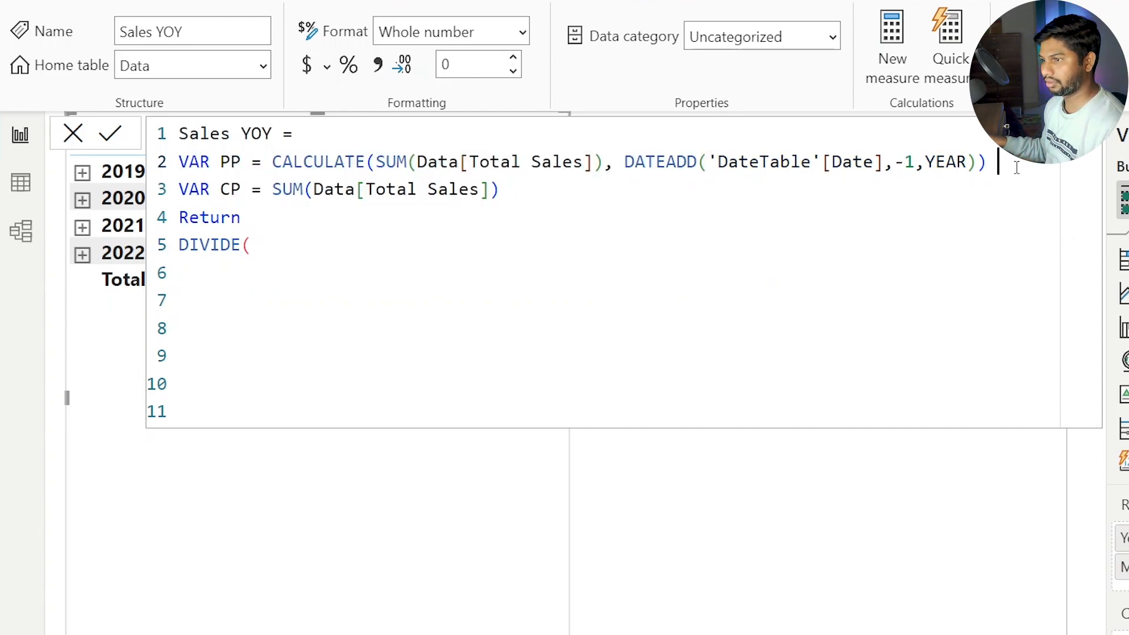
click(278, 249)
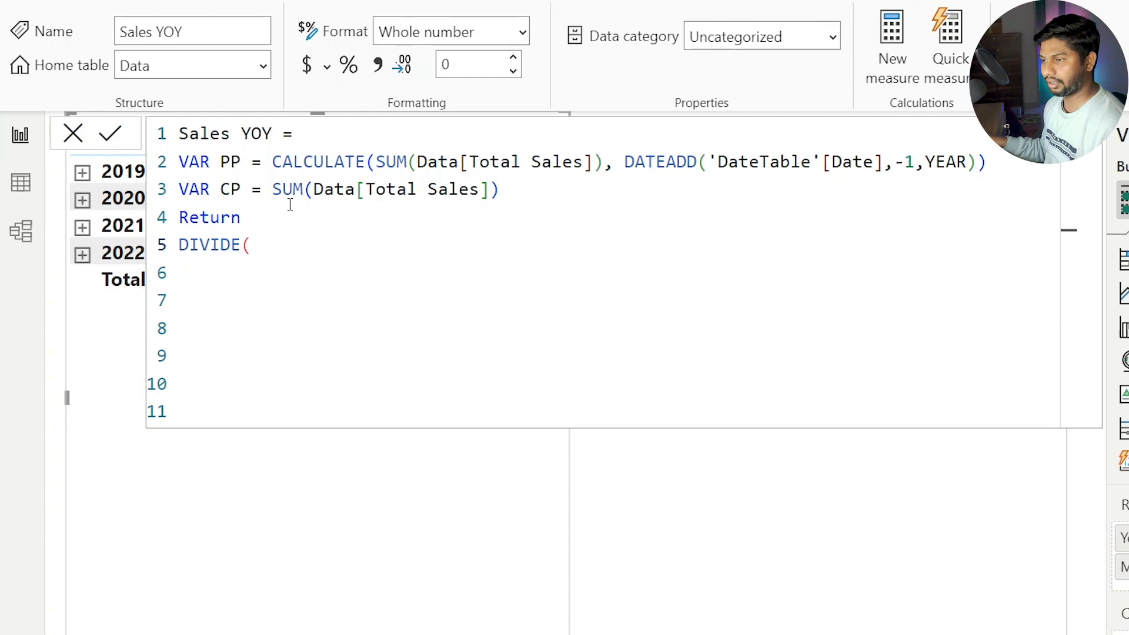
drag(240, 192, 221, 191)
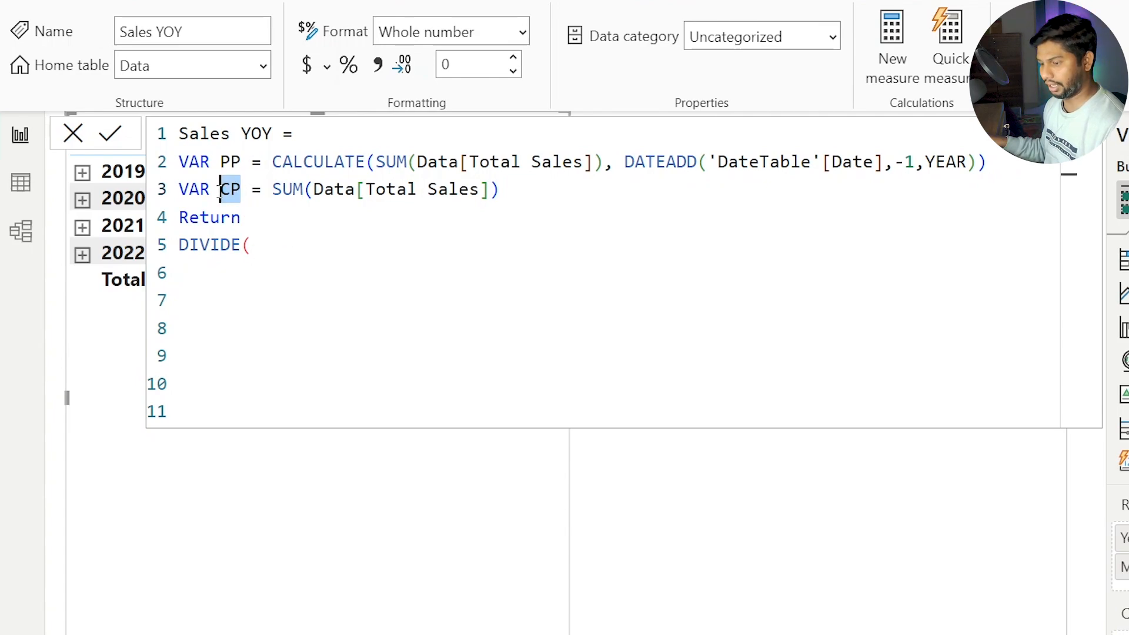
click(284, 243)
key(ctrl+v)
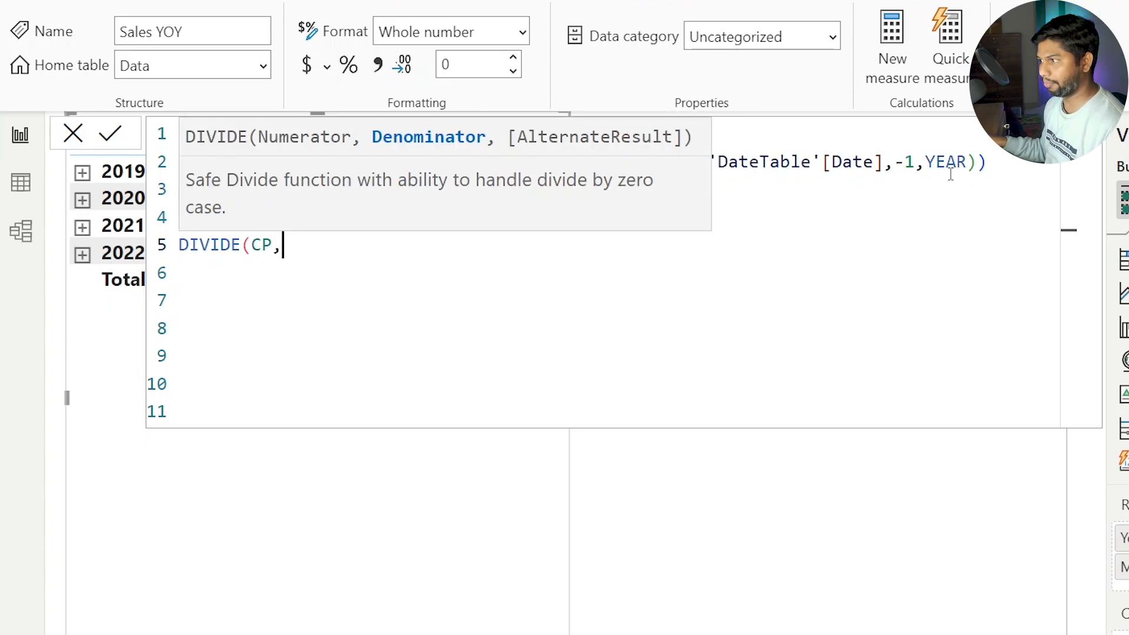
Step: Copy the PP variable name in as the DIVIDE denominator, close the function and subtract 1 from it
click(995, 165)
drag(241, 163, 221, 163)
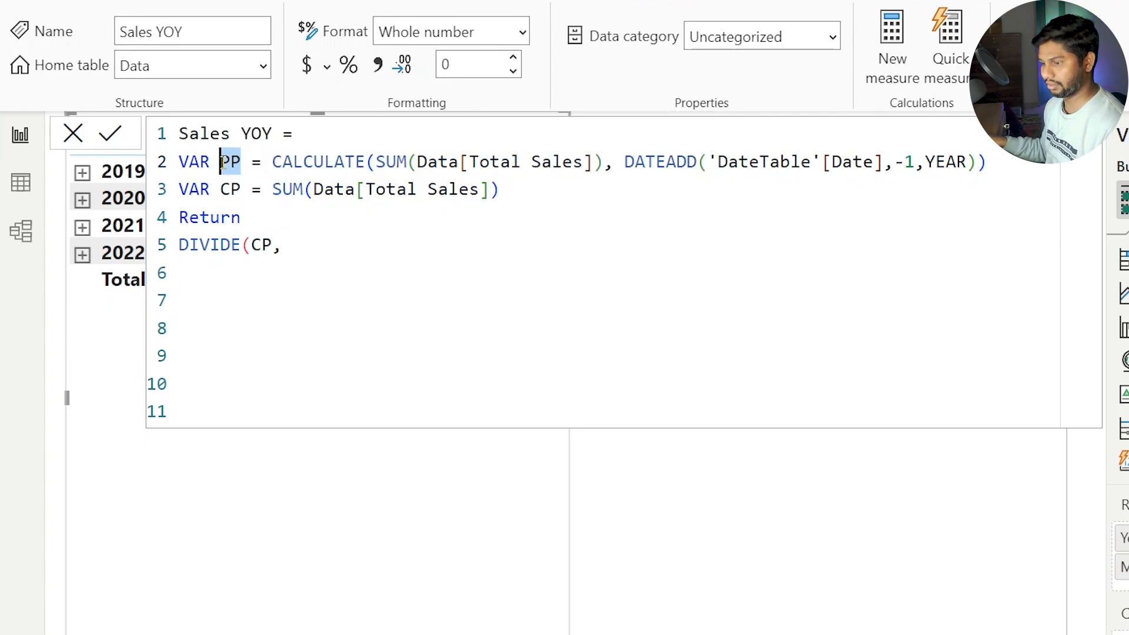
key(ctrl+c)
click(301, 253)
key(ctrl+v)
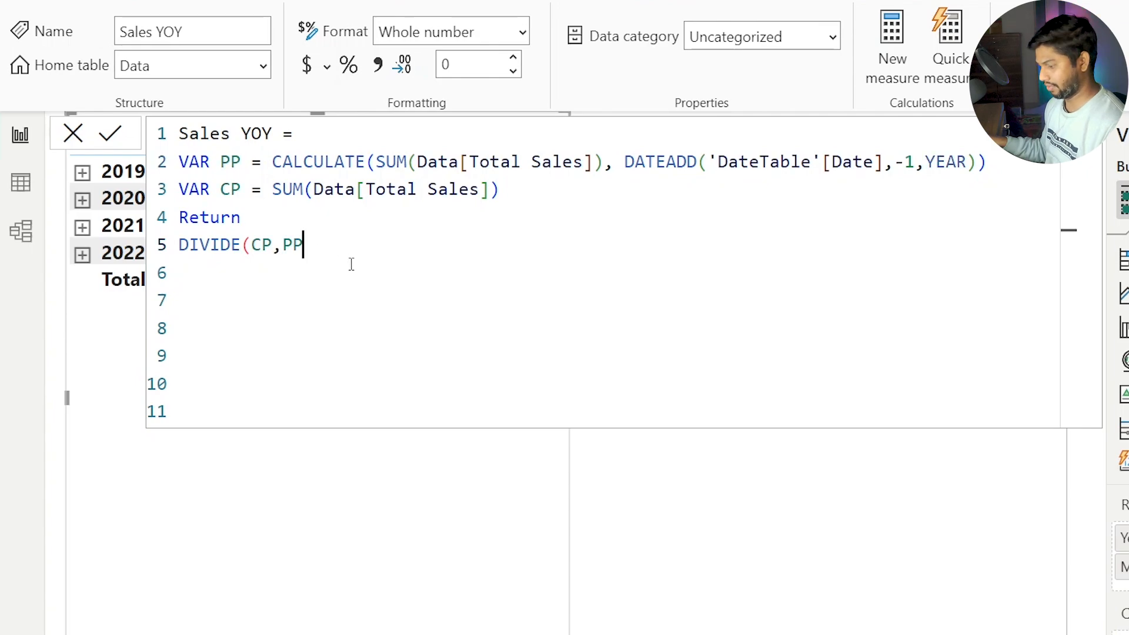
text())
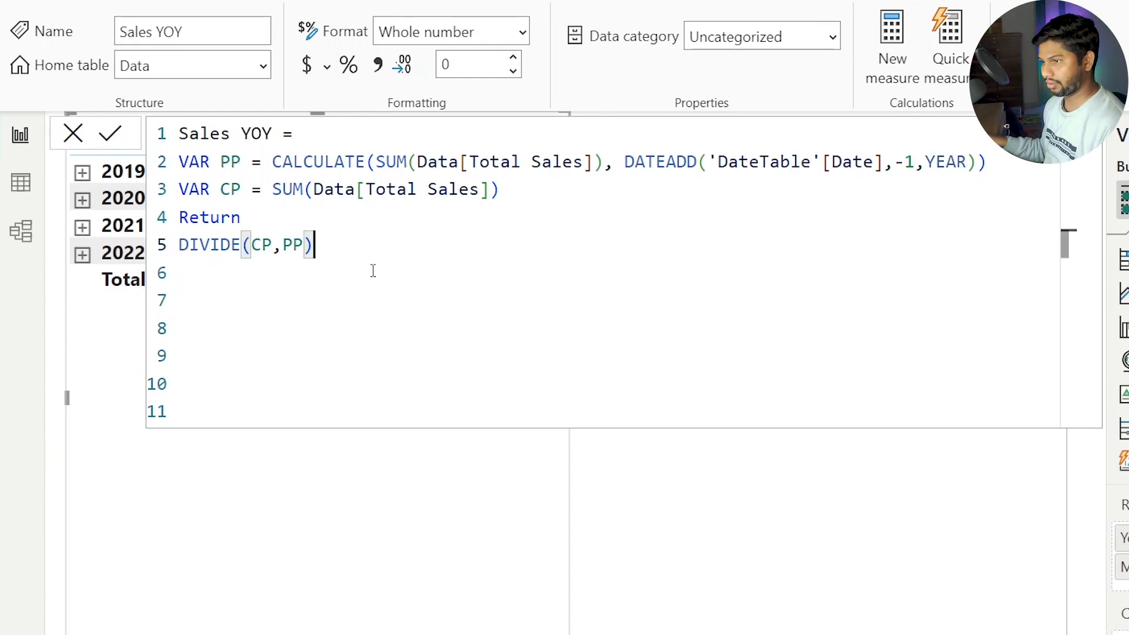
text(-1)
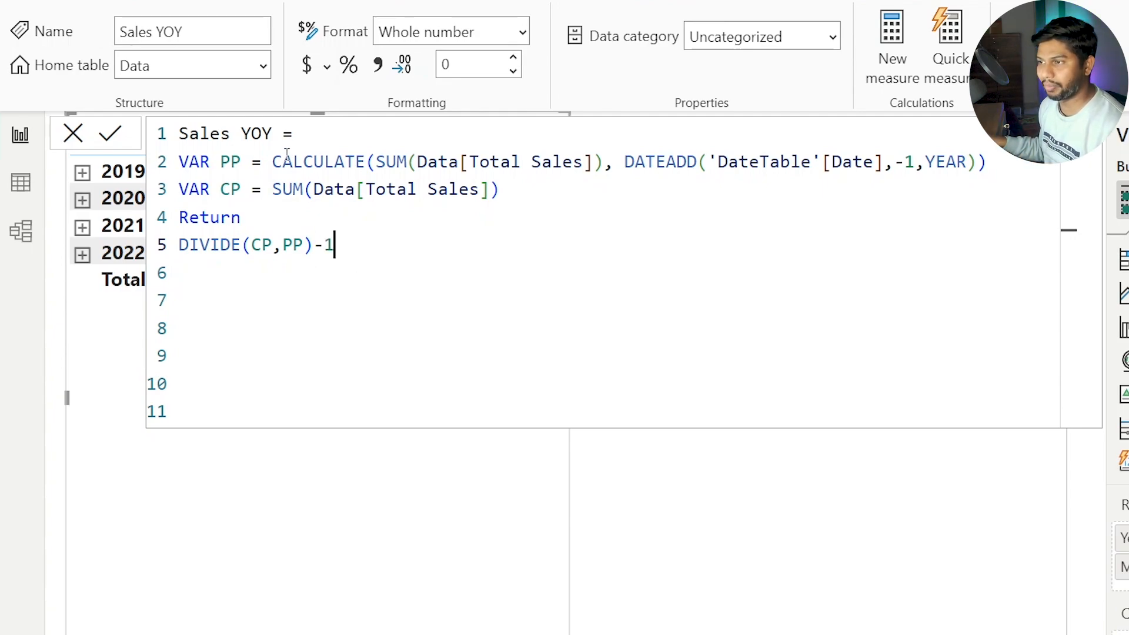
Step: Rename the measure as Sales YOY% in its formula, commit the change and close the formula editor
click(278, 136)
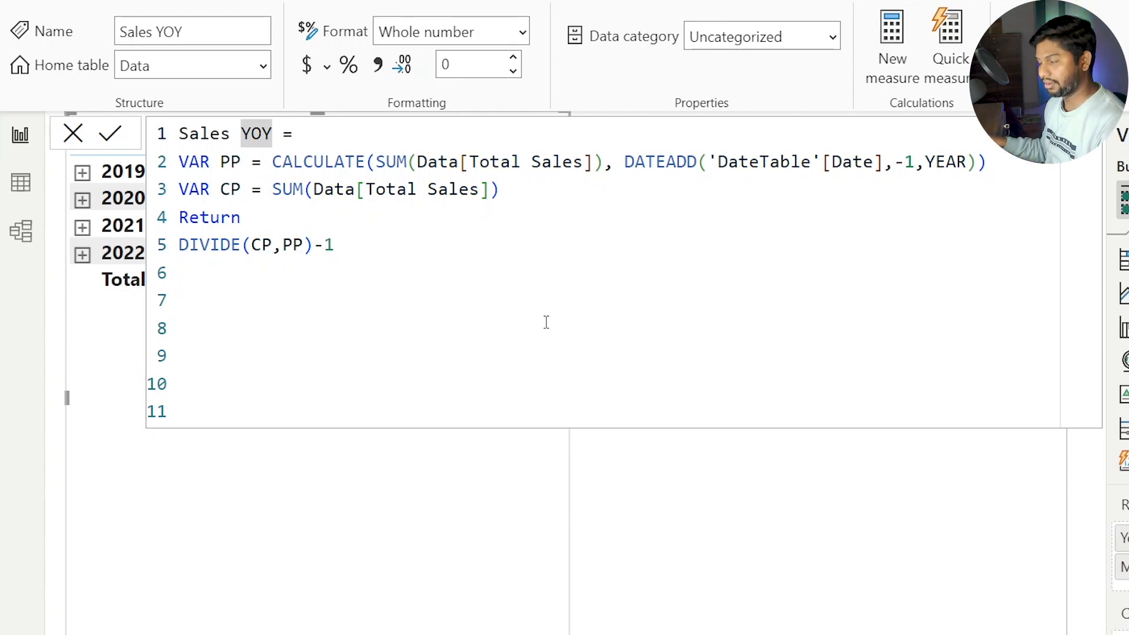
text(%)
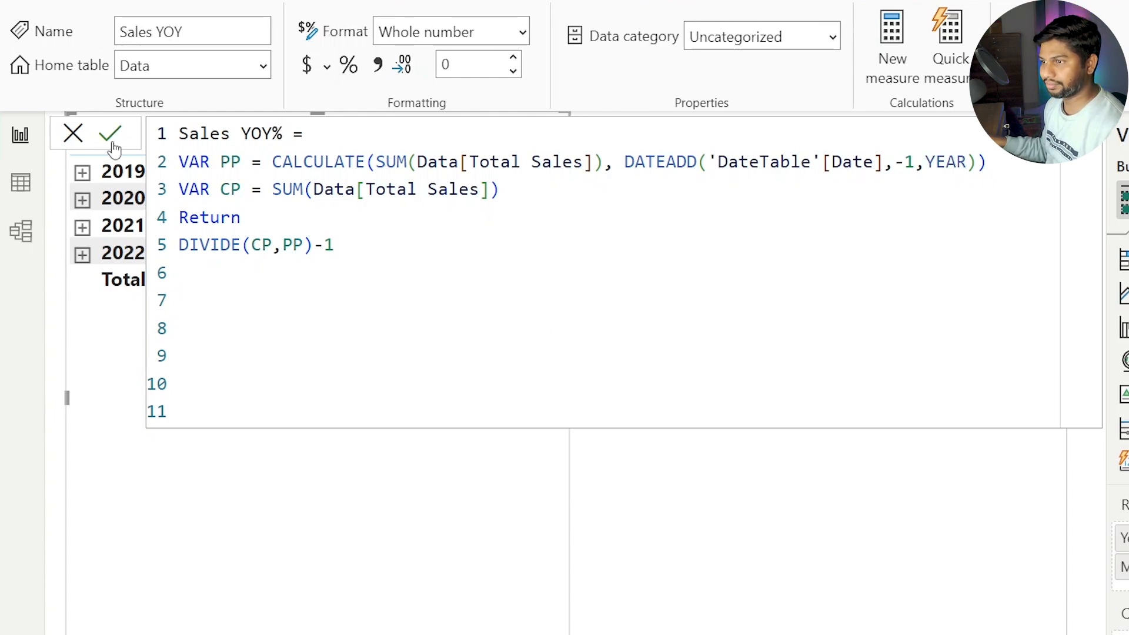
click(112, 144)
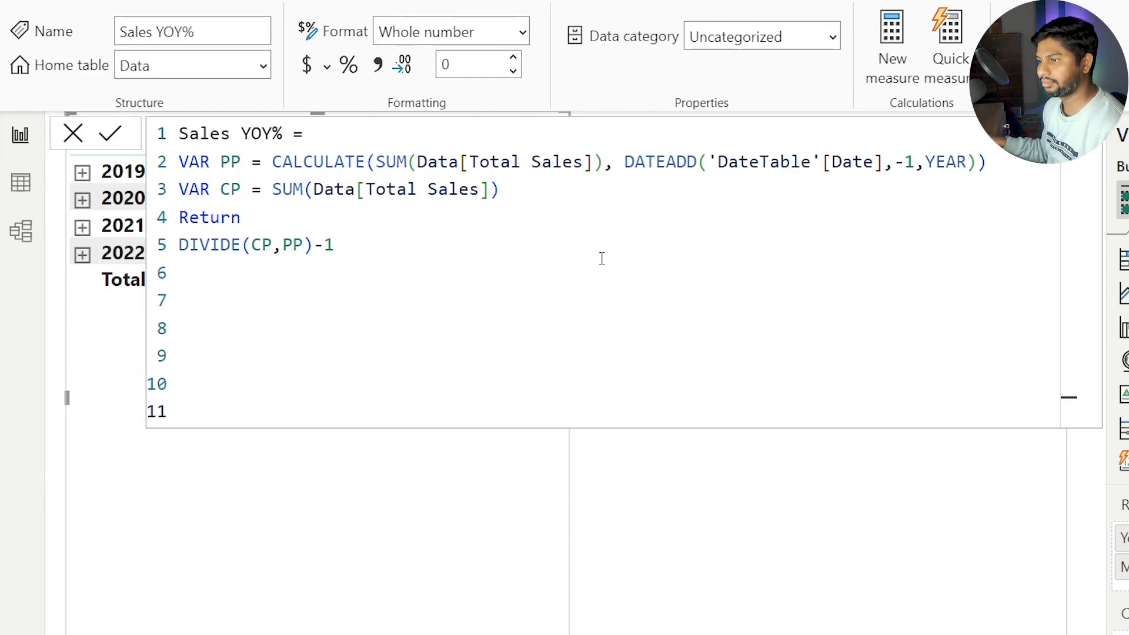
click(75, 136)
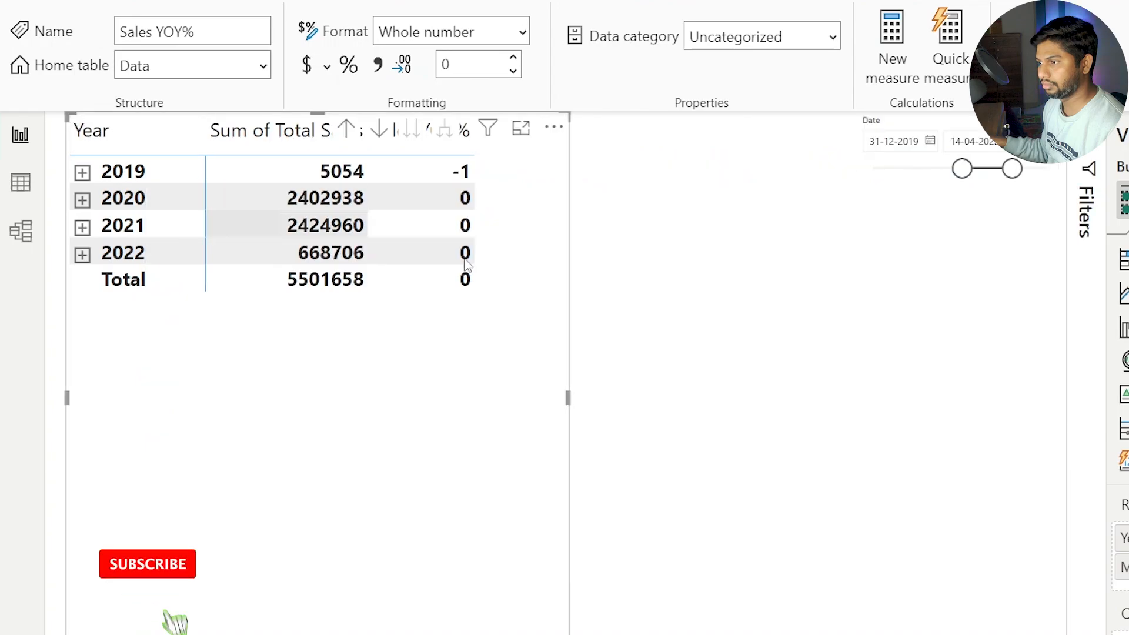
Step: Format the Sales YOY% measure as a percentage and close its formula editor
click(606, 347)
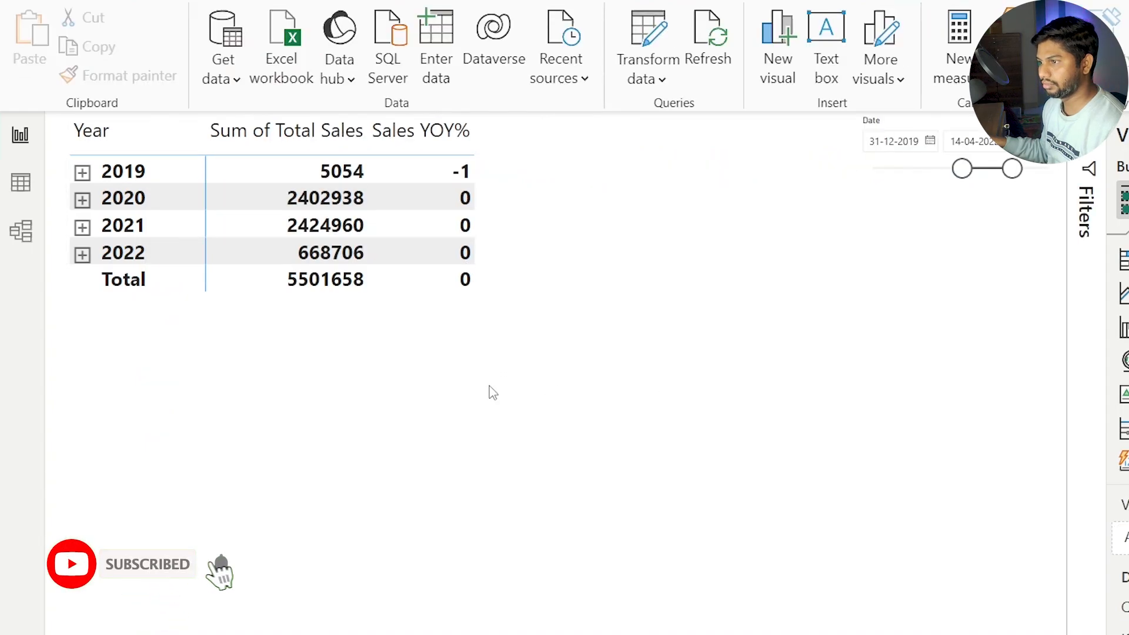
click(446, 351)
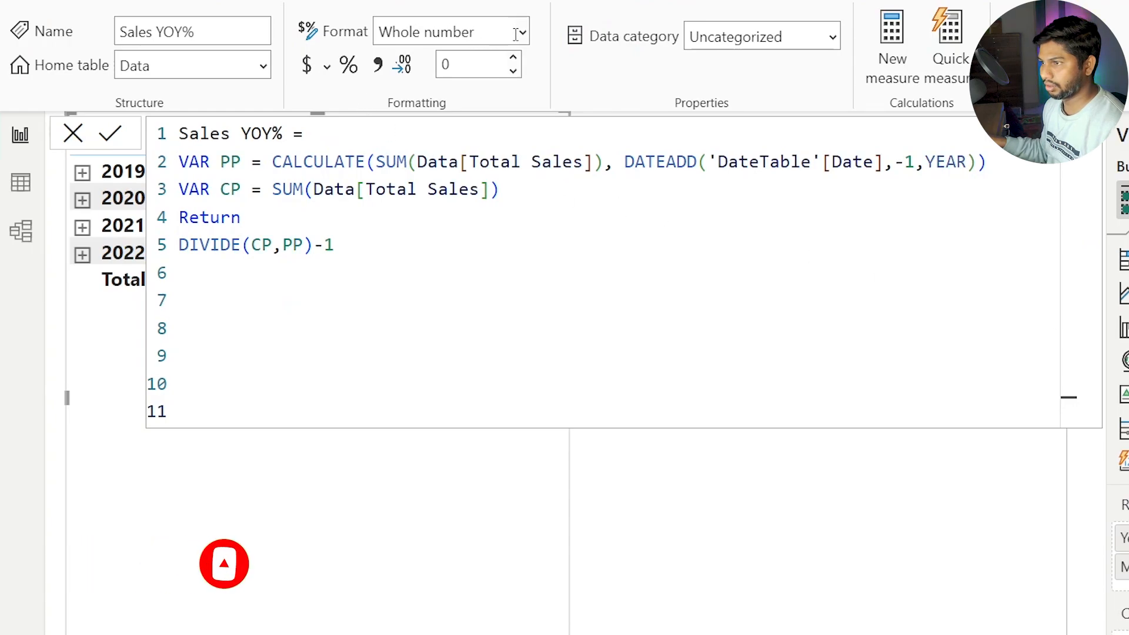
click(349, 64)
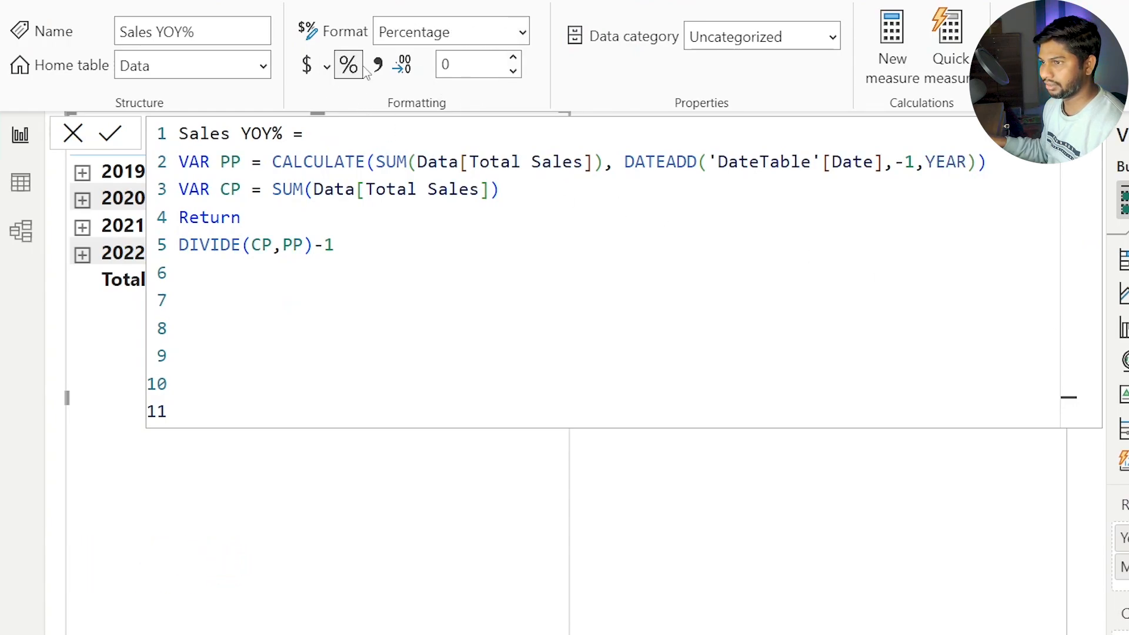
click(76, 136)
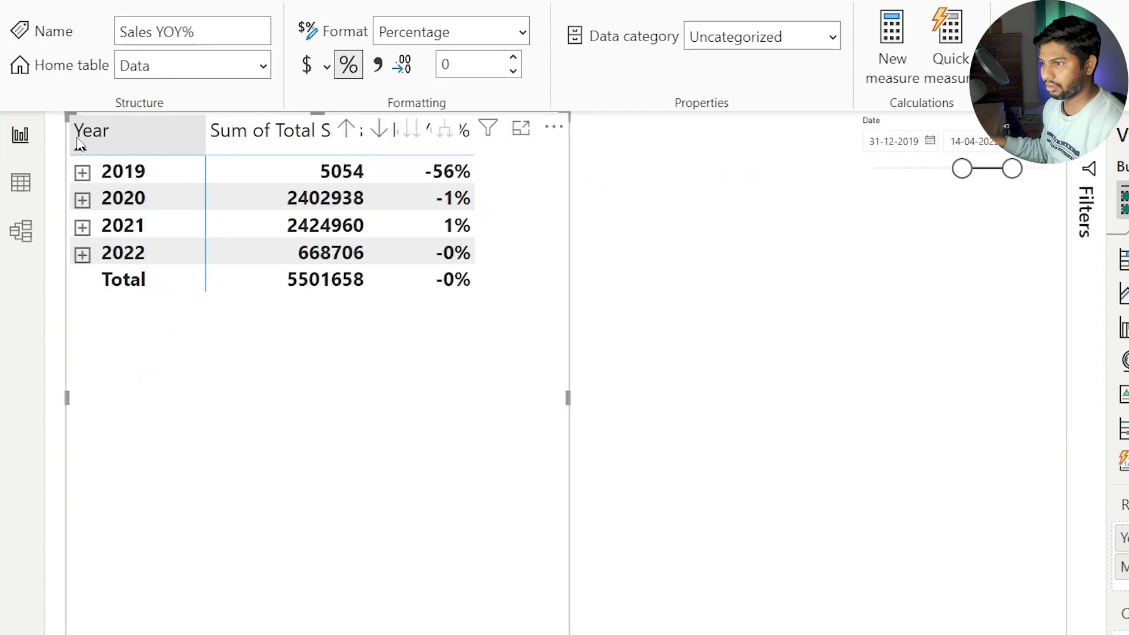
Step: Expand the 2021 row of the matrix to examine the monthly Sales YOY% values
click(83, 229)
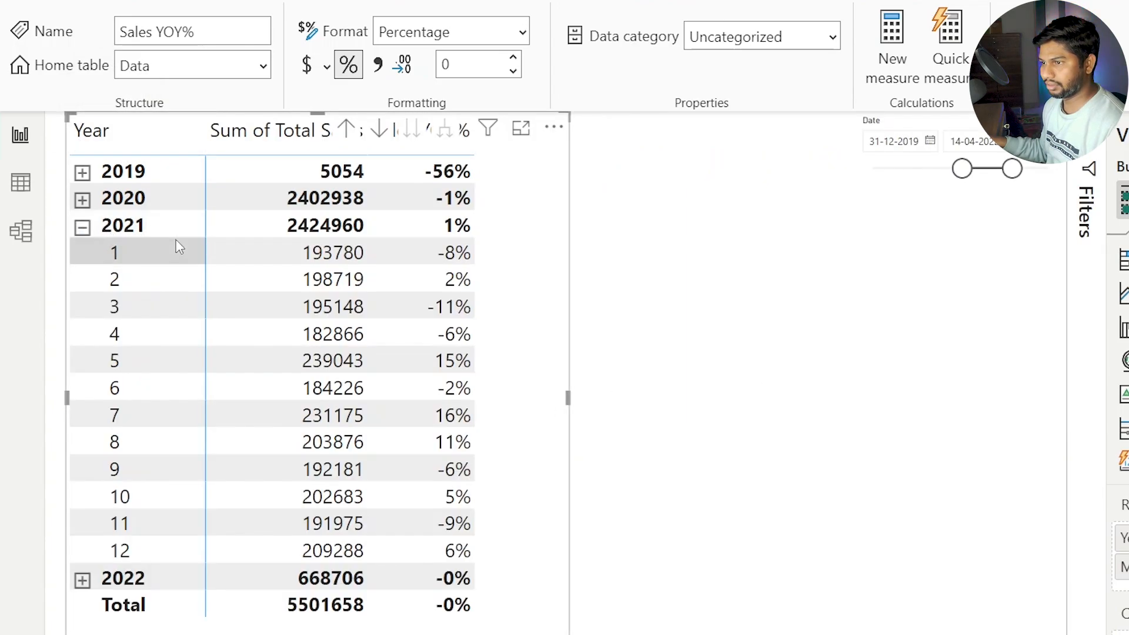
click(84, 200)
click(84, 200)
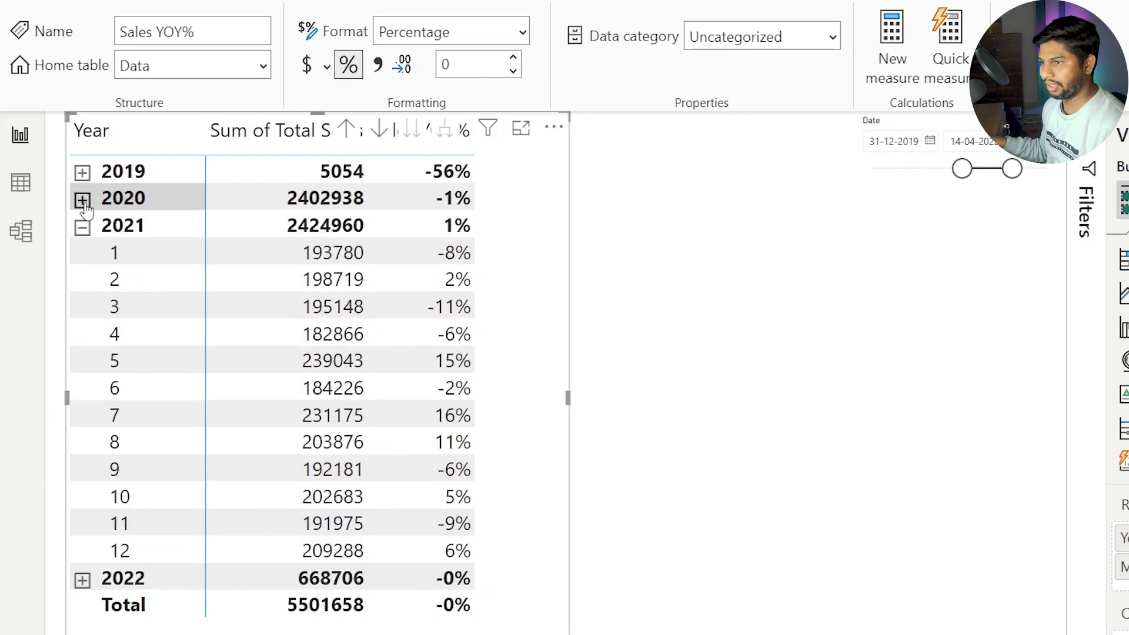
click(786, 381)
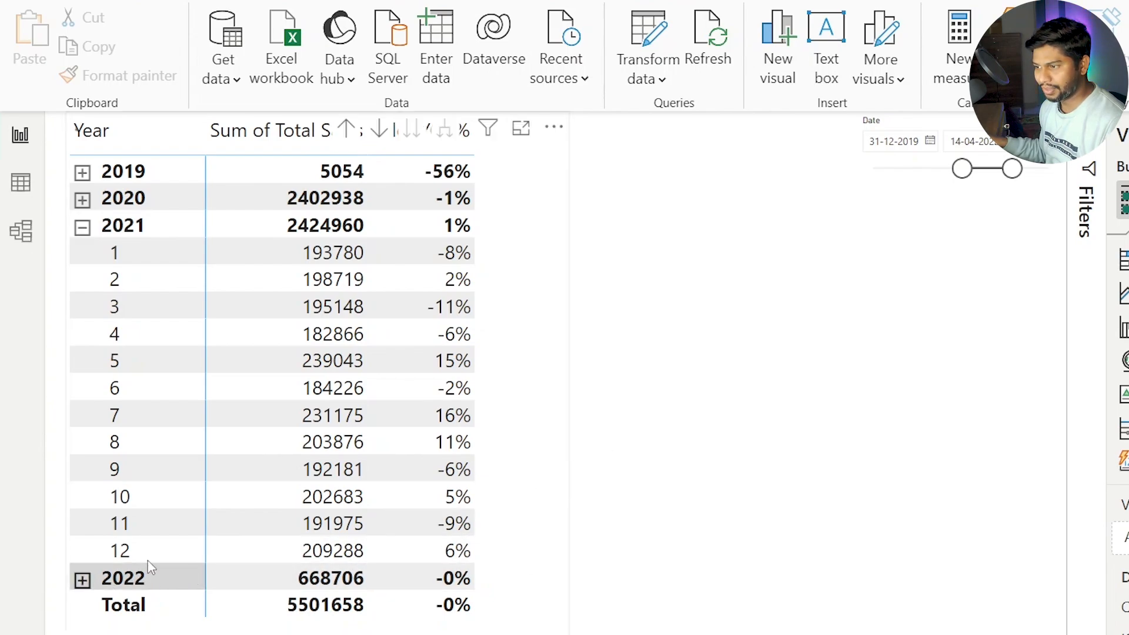
Step: Expand the 2022 row and extend the date slicer's end to 12-12-2022 to examine that year's monthly Sales YOY% values
click(83, 579)
scroll(529, 488, down, 1)
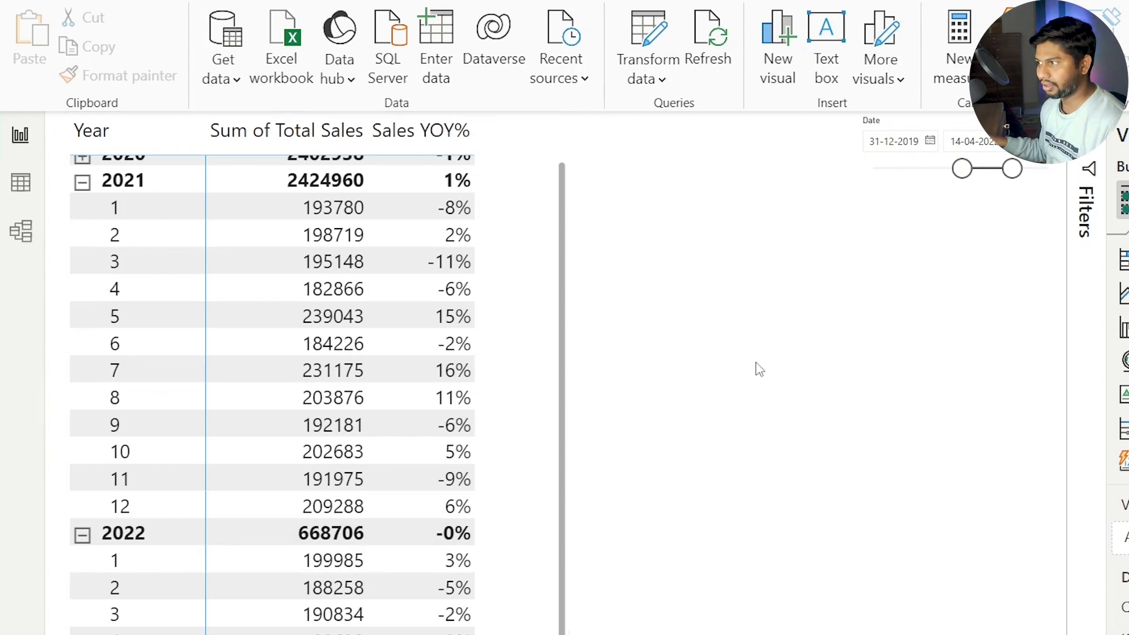
drag(1012, 169, 1027, 169)
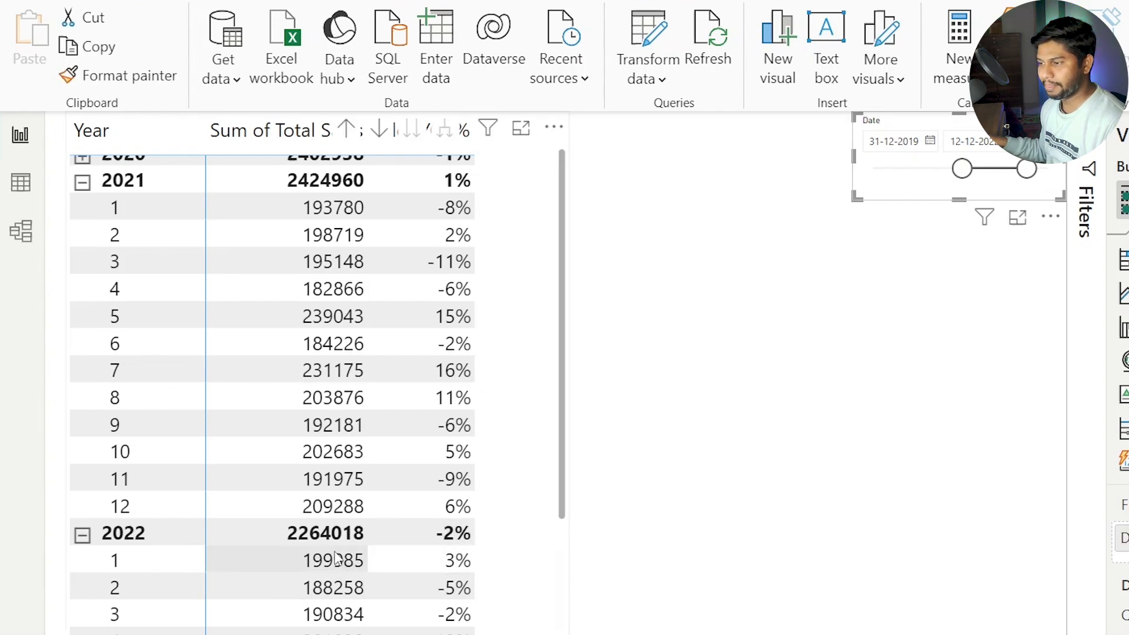
drag(562, 501, 575, 634)
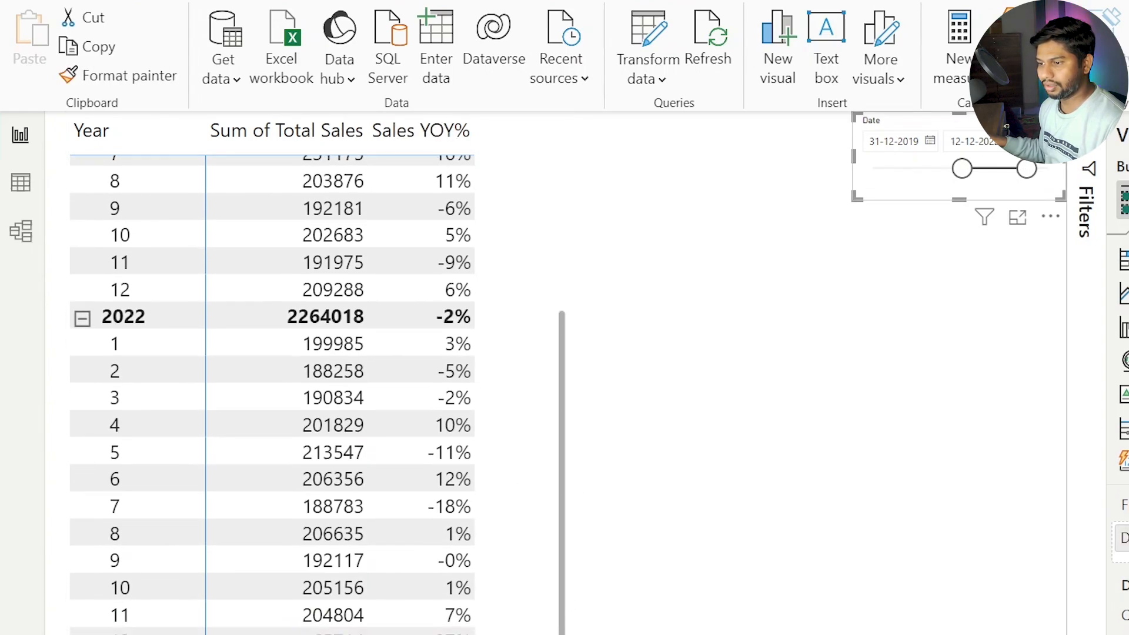
Step: Shorten the date slicer's range to end on 05-07-2021 and collapse the 2021 row of the matrix
drag(1026, 172, 995, 176)
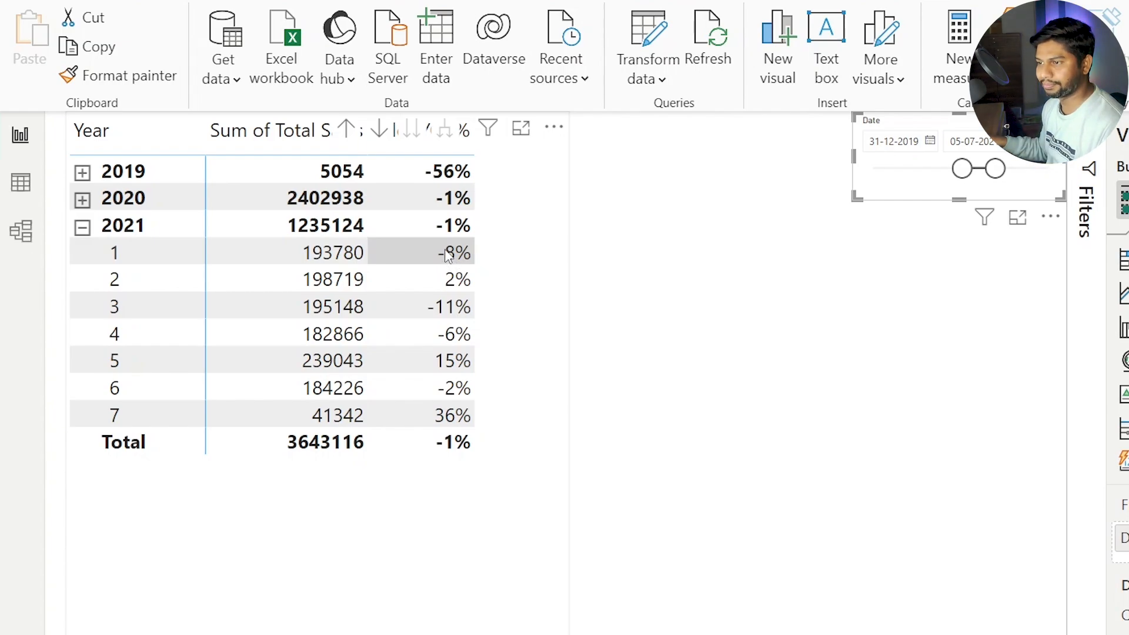
click(663, 250)
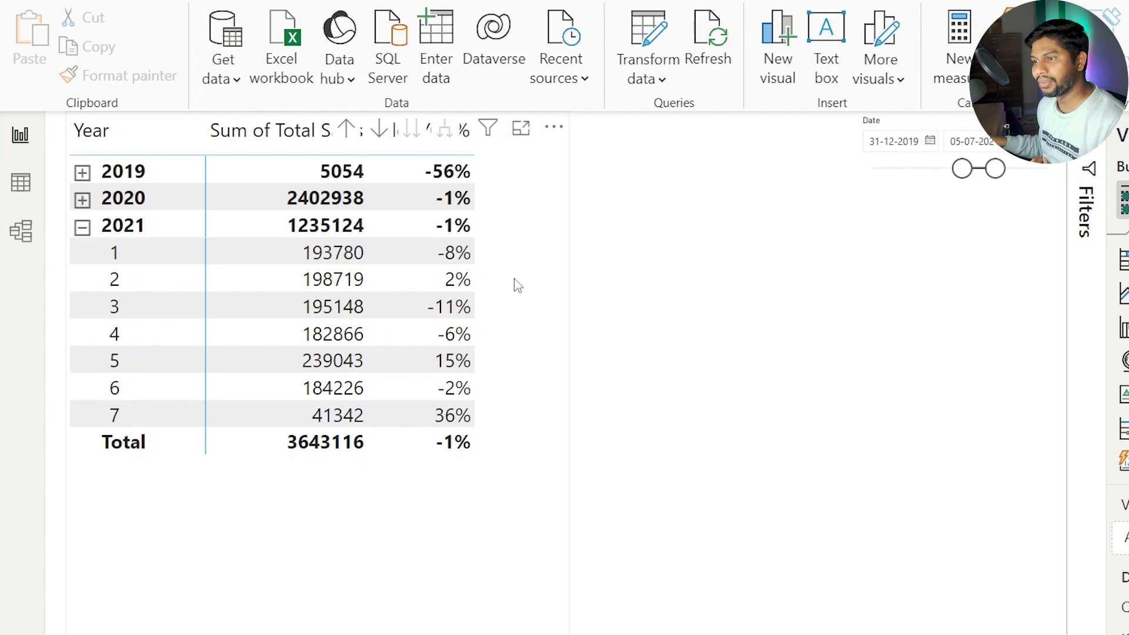
click(83, 227)
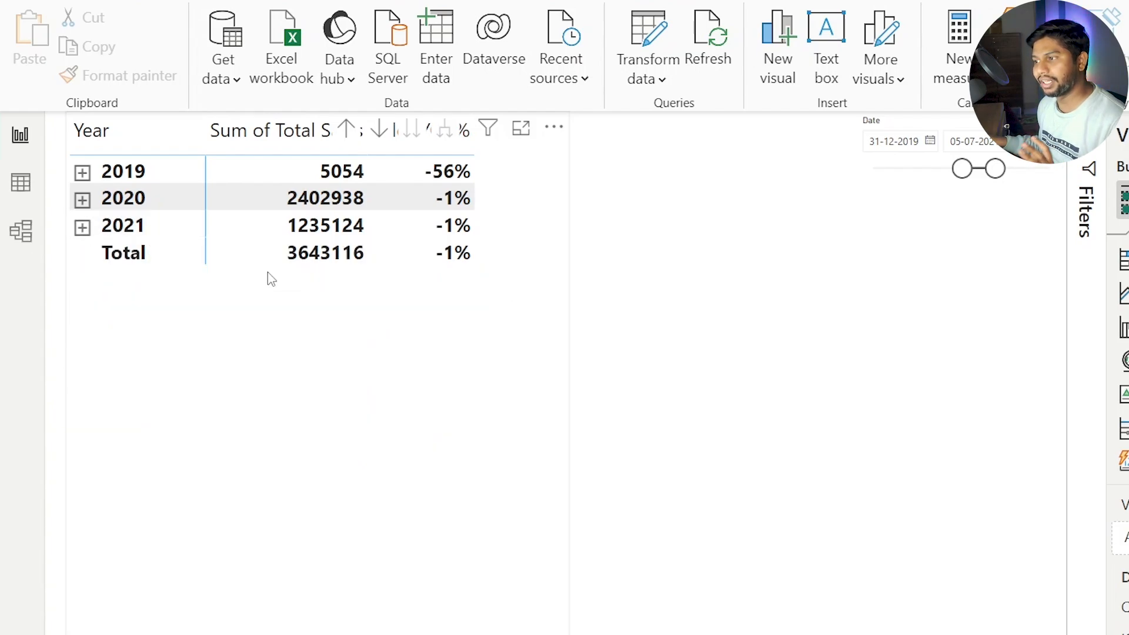
Step: Copy the full Sales YOY% formula and paste it into a new measure
click(485, 300)
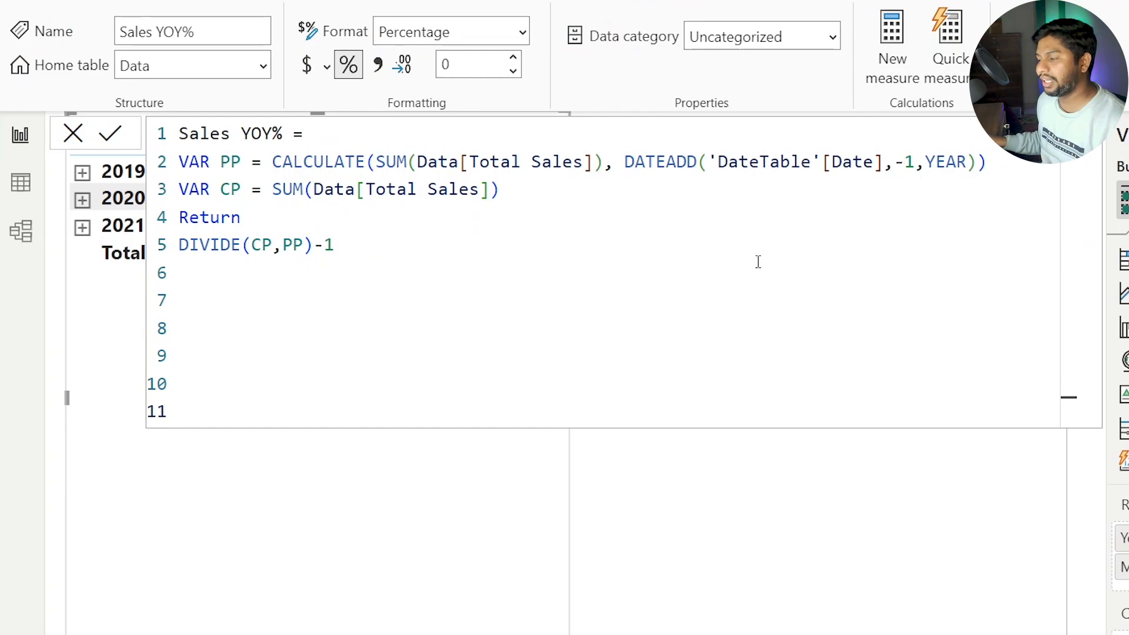
drag(235, 376, 79, 83)
key(ctrl+c)
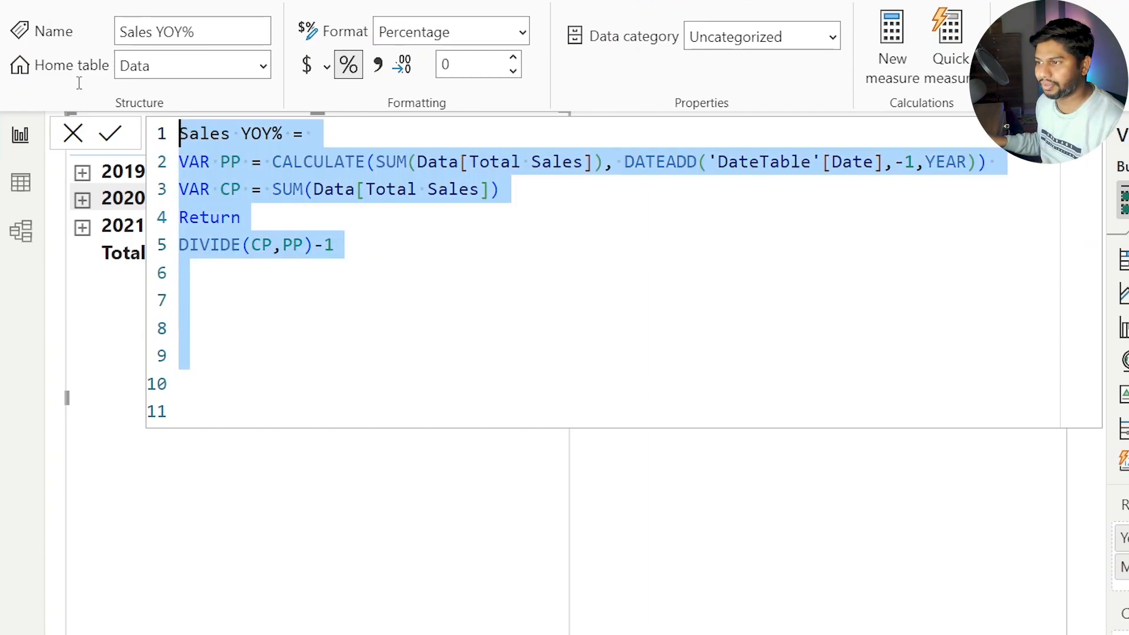
click(73, 133)
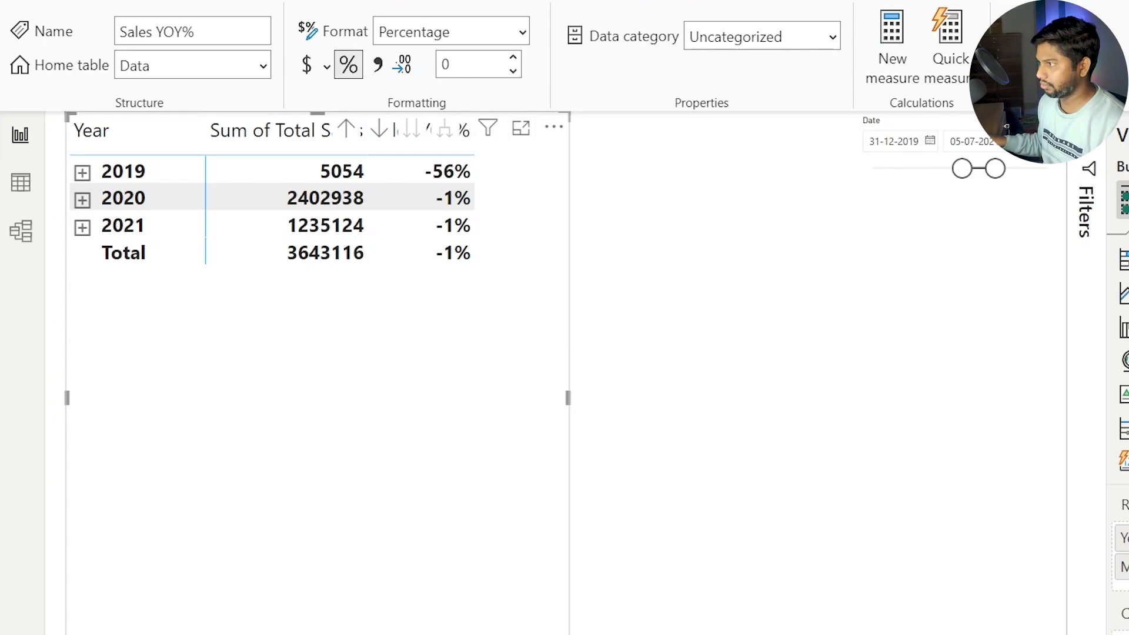
key(ctrl+v)
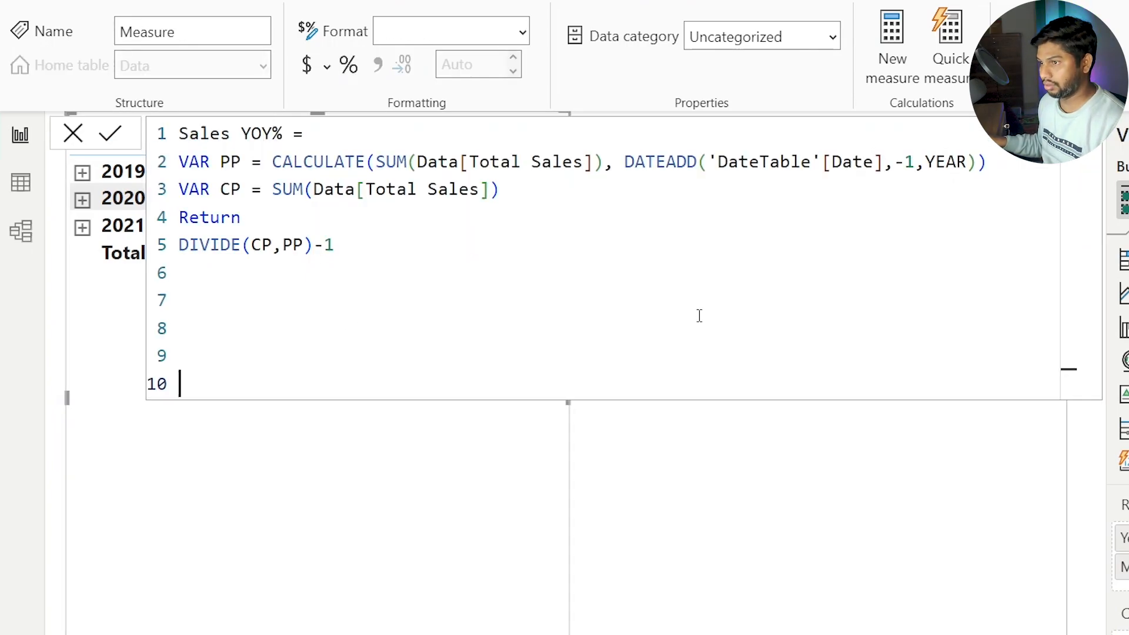
Step: Rename the pasted measure to Sales MOM% in the first line of its formula
drag(260, 137, 284, 139)
key(Left)
key(Left)
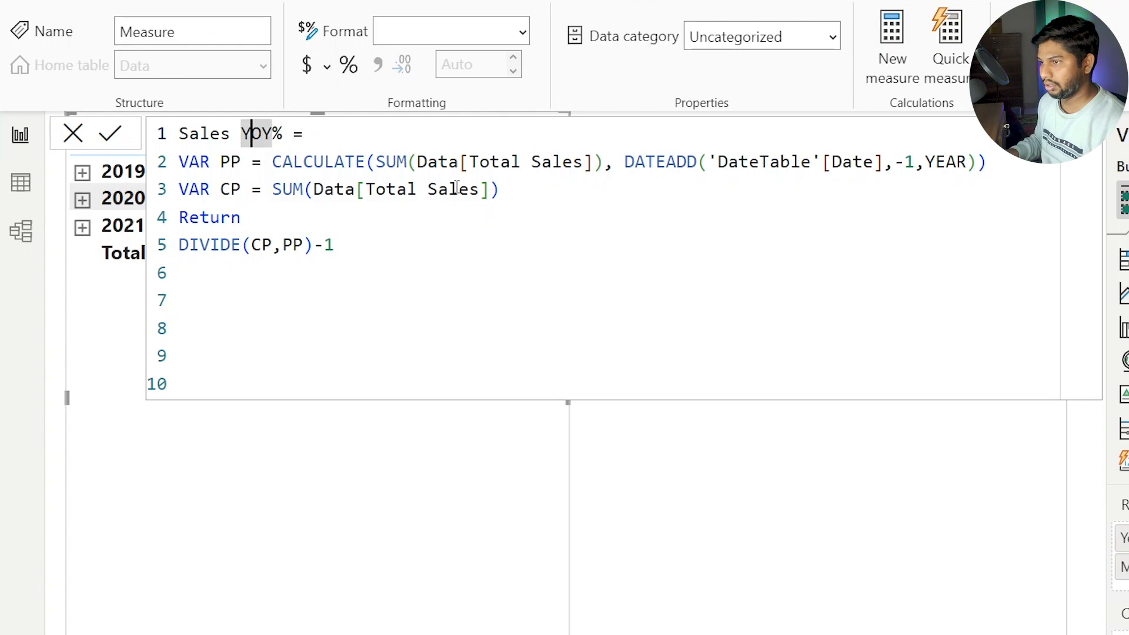
key(shift+Left)
text(M)
key(Right)
key(shift+Right)
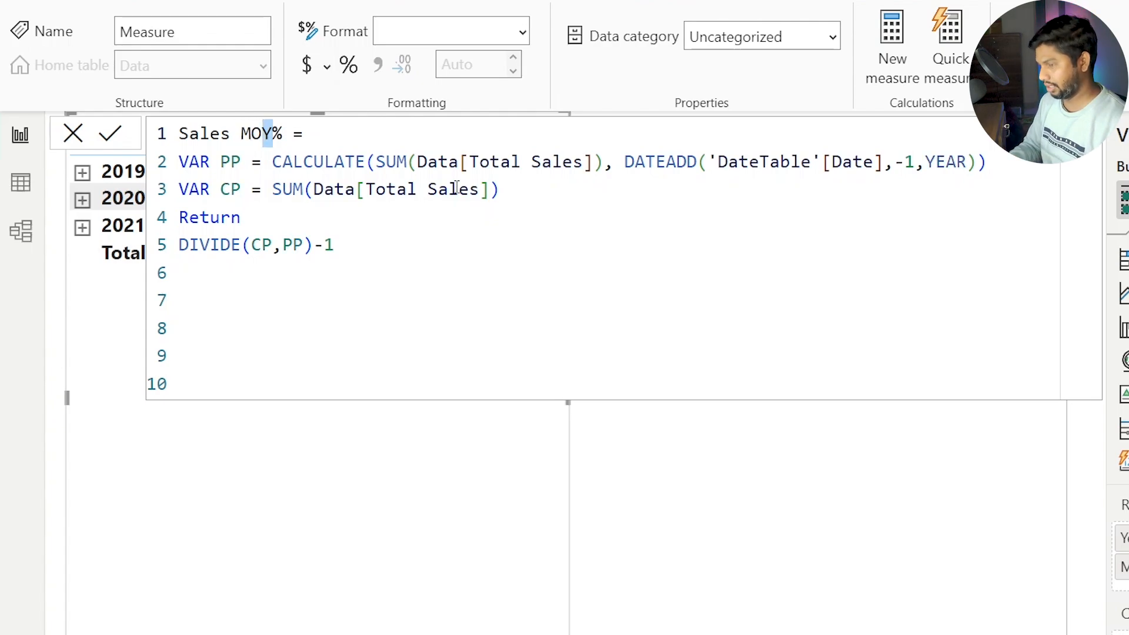
text(M)
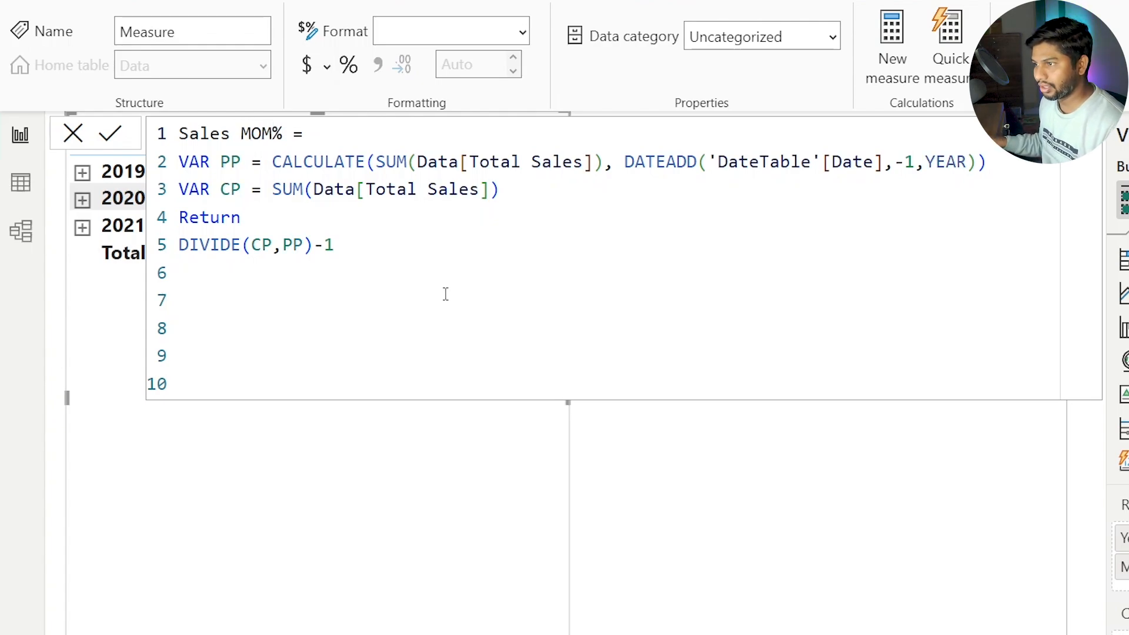
Step: Set the DATEADD interval to MONTH in the Sales MOM% formula, commit the measure and close the formula editor
double_click(951, 159)
text(MONTH)
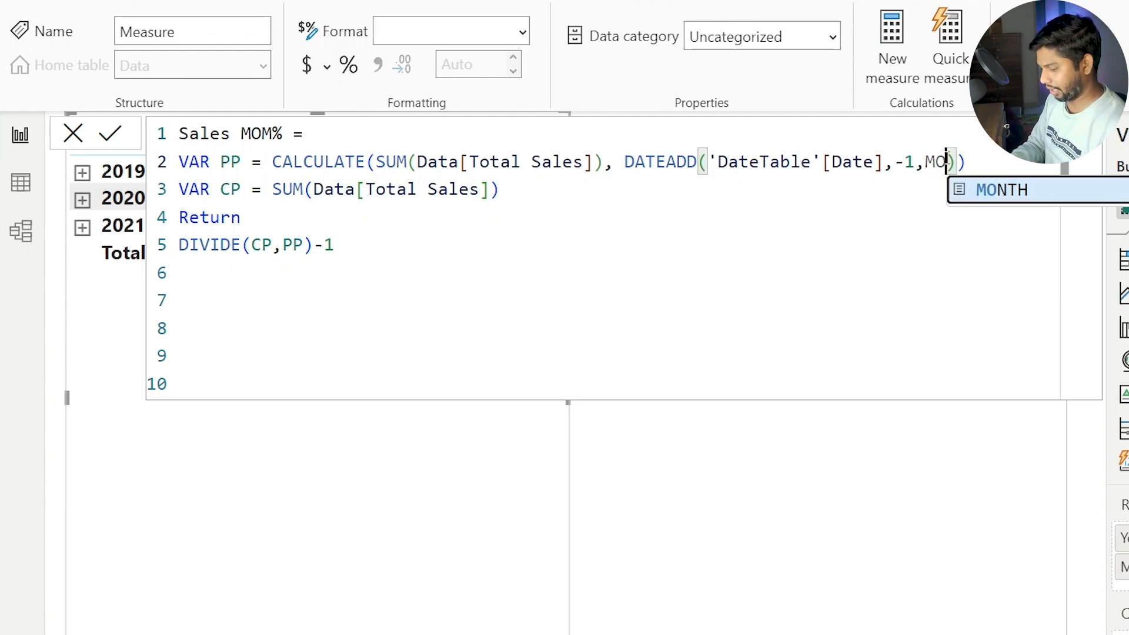
click(974, 264)
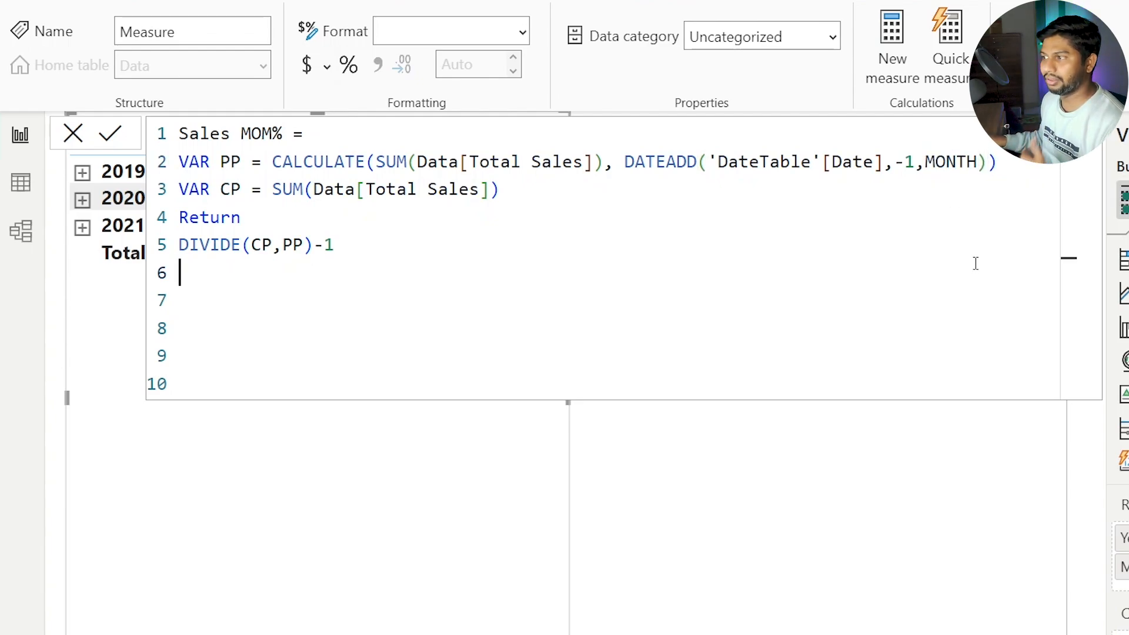
click(110, 141)
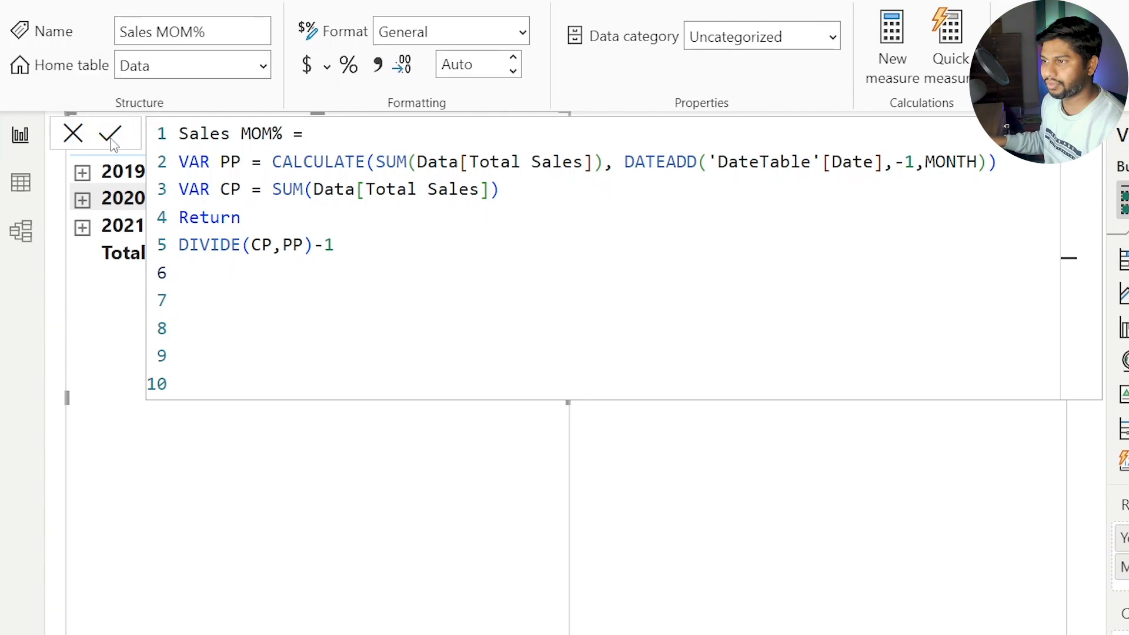
click(74, 133)
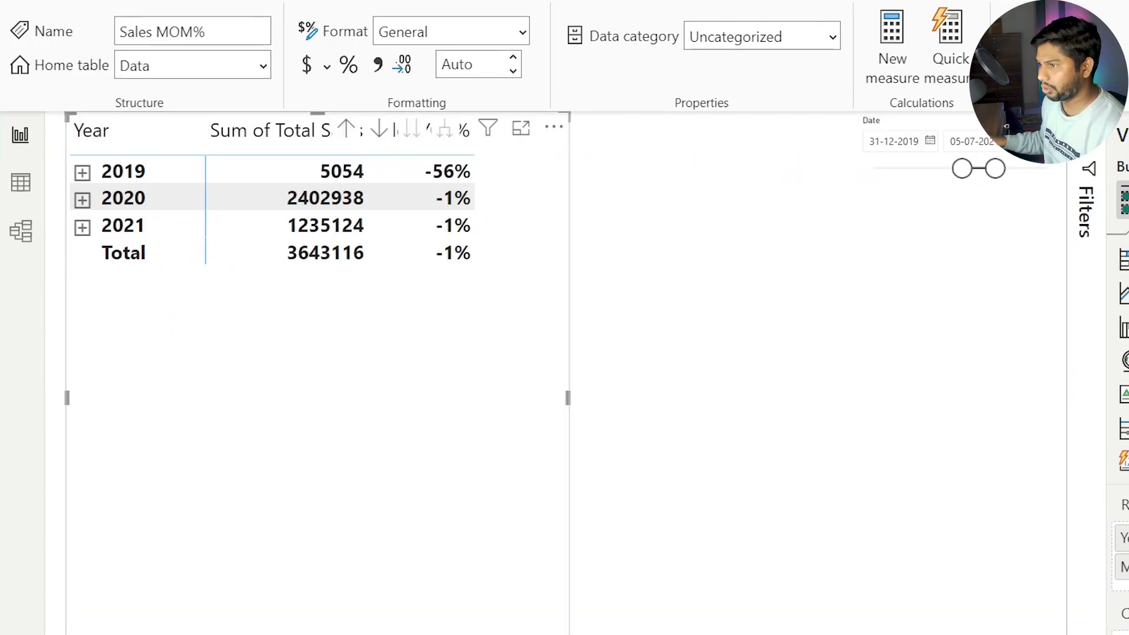
Step: Show Sales MOM% in the widened matrix with the 2021 row expanded, and format the measure as Percentage
drag(569, 397, 693, 403)
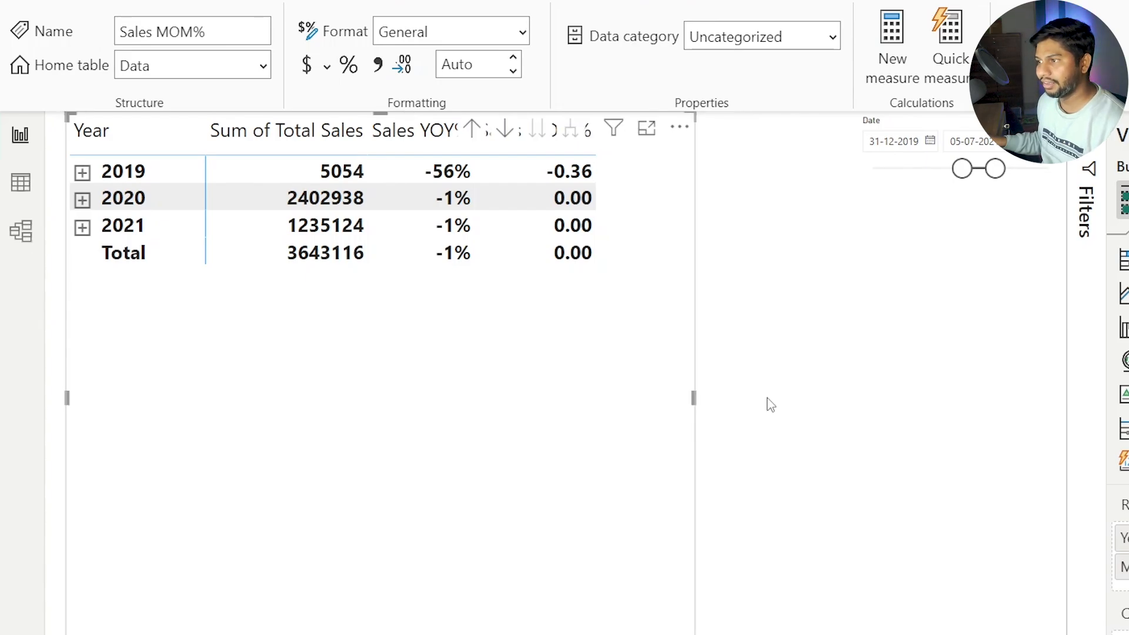
click(83, 227)
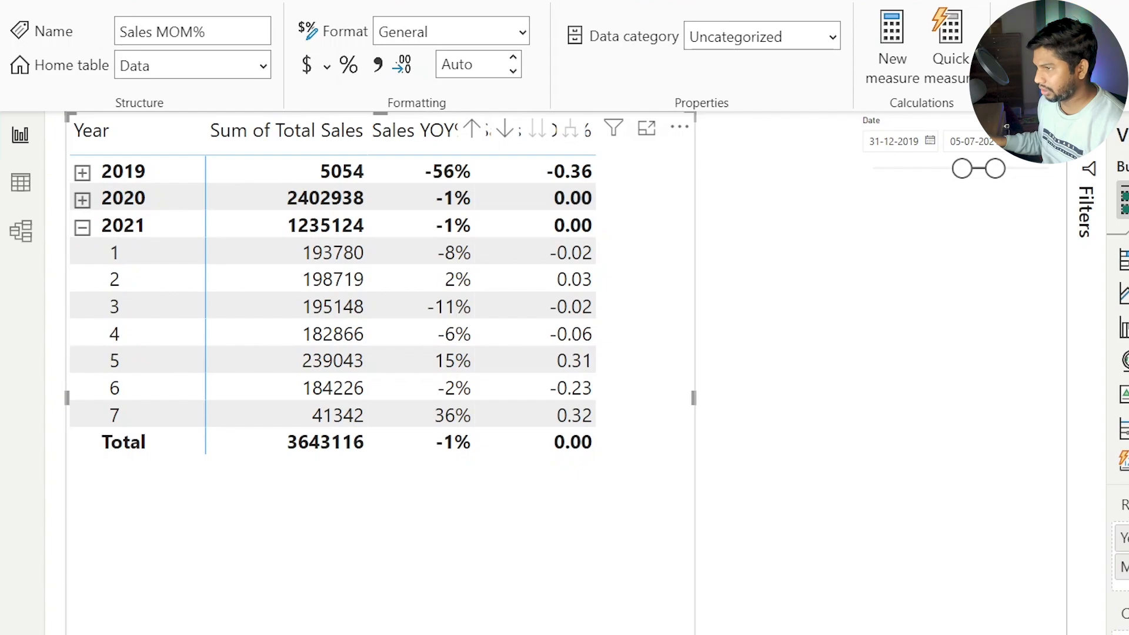
click(521, 35)
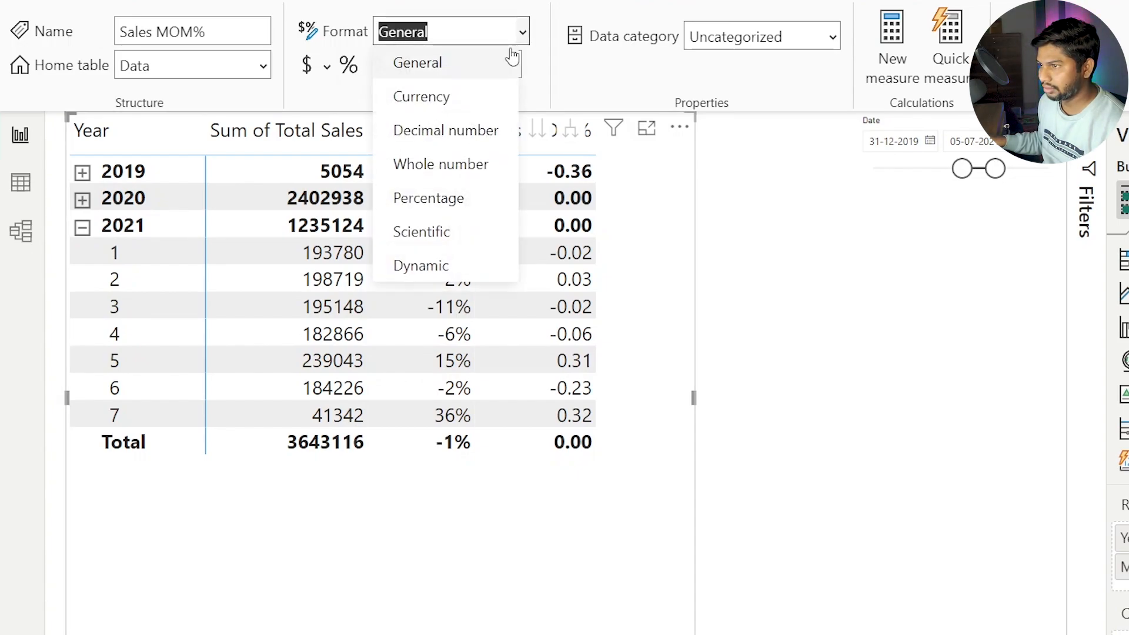
click(430, 200)
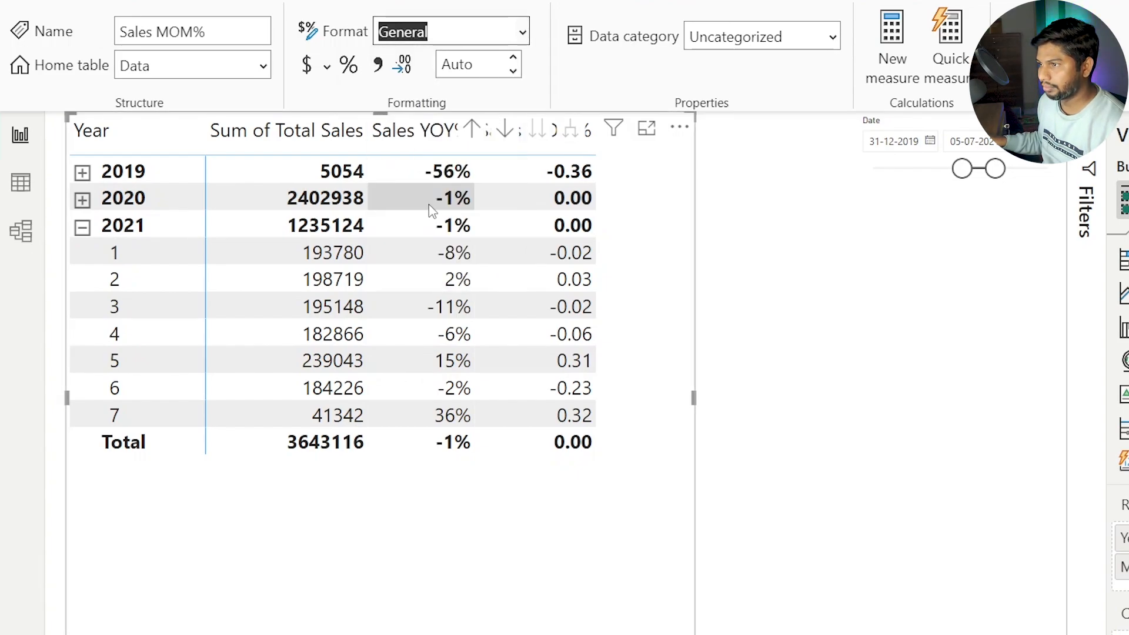
click(787, 328)
Step: Collapse and expand the 2021 row to compare the yearly and monthly Sales MOM% values
click(82, 227)
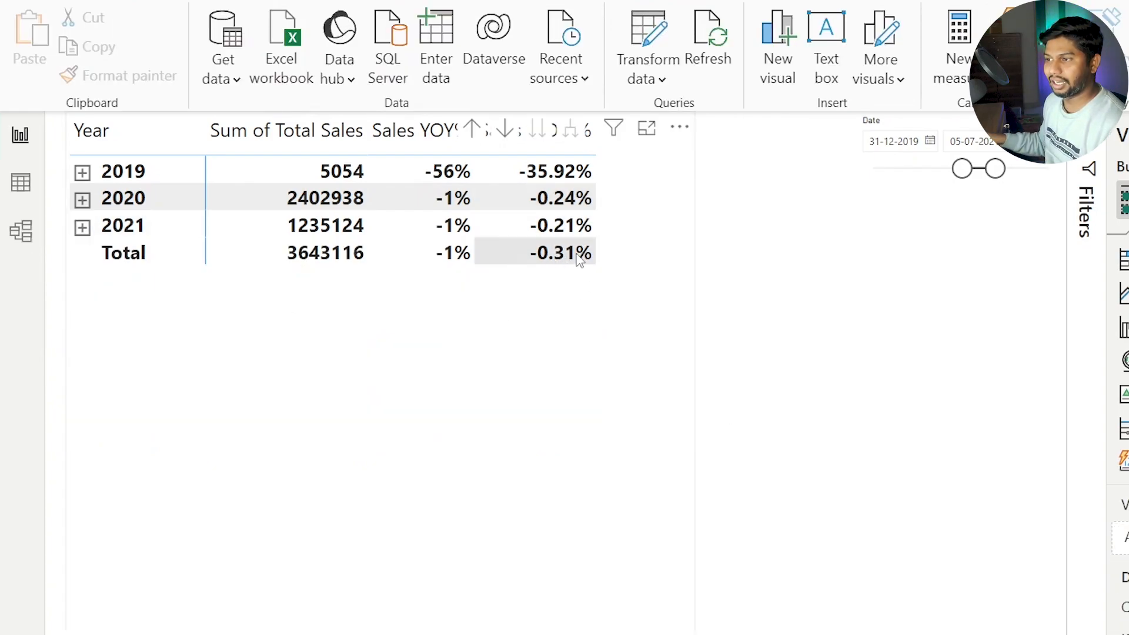
click(82, 227)
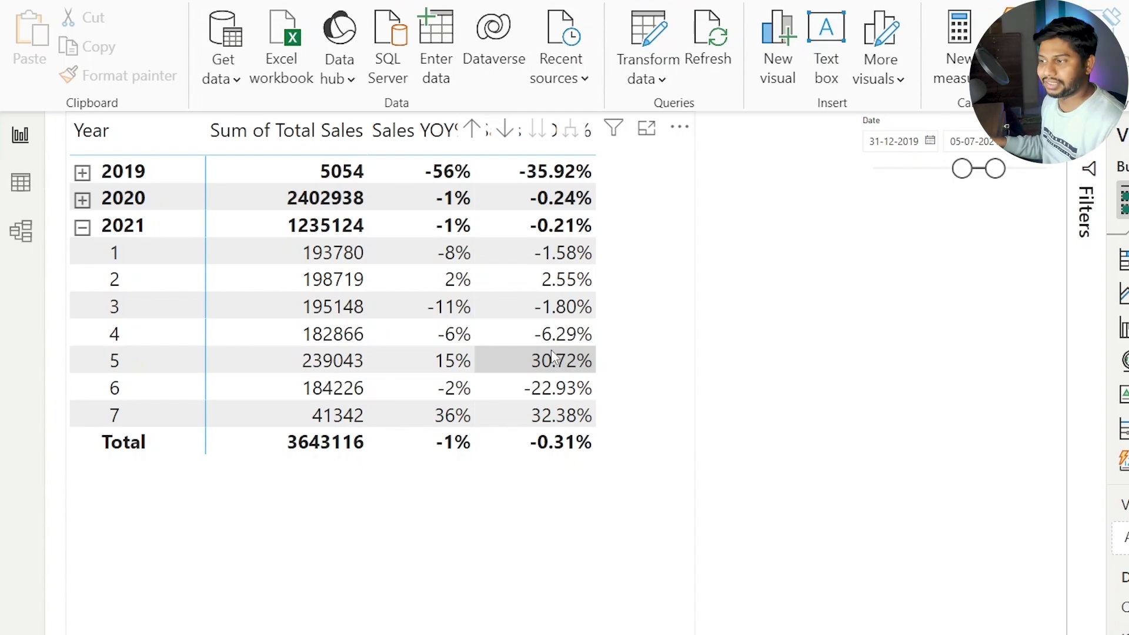
click(82, 228)
click(82, 228)
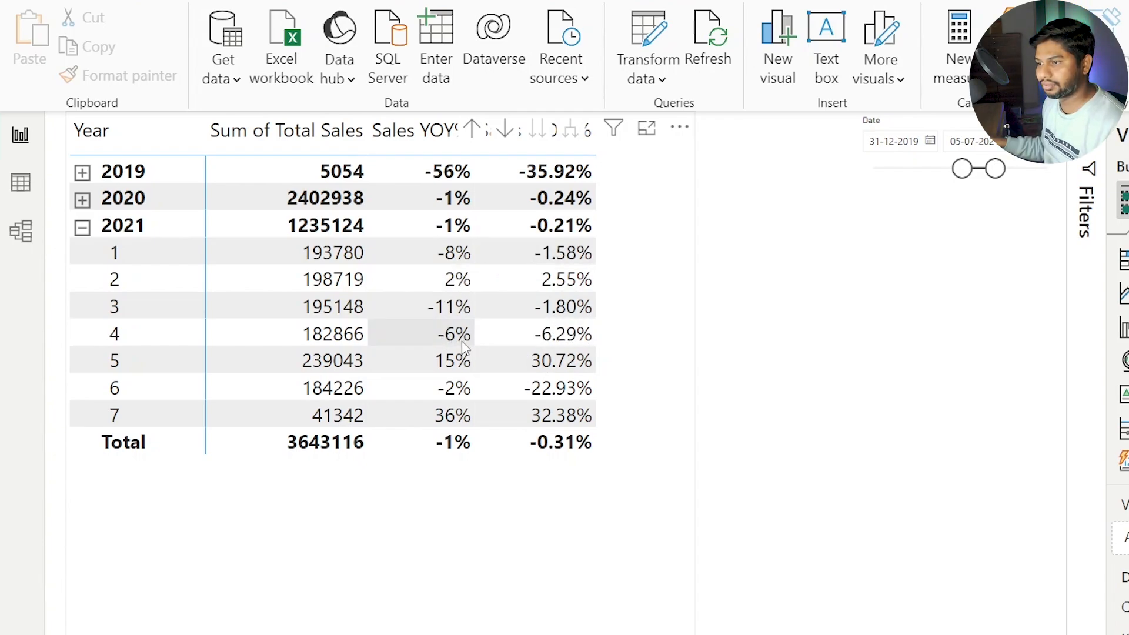
click(82, 228)
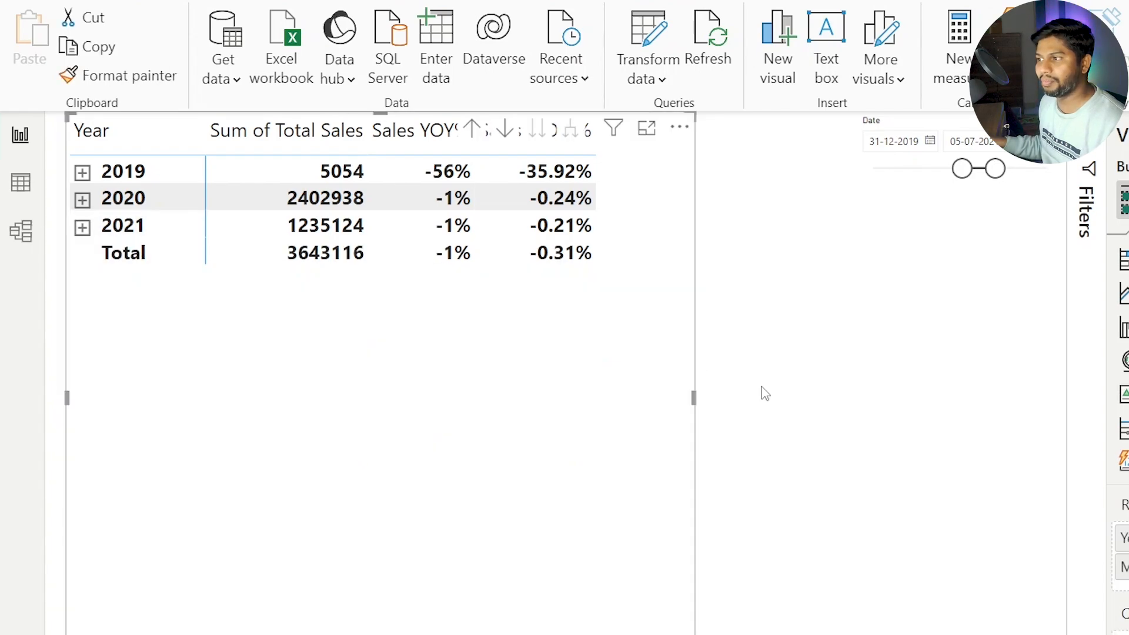
Step: Create another new measure in the Data table and paste the Sales YOY% formula into it
click(593, 424)
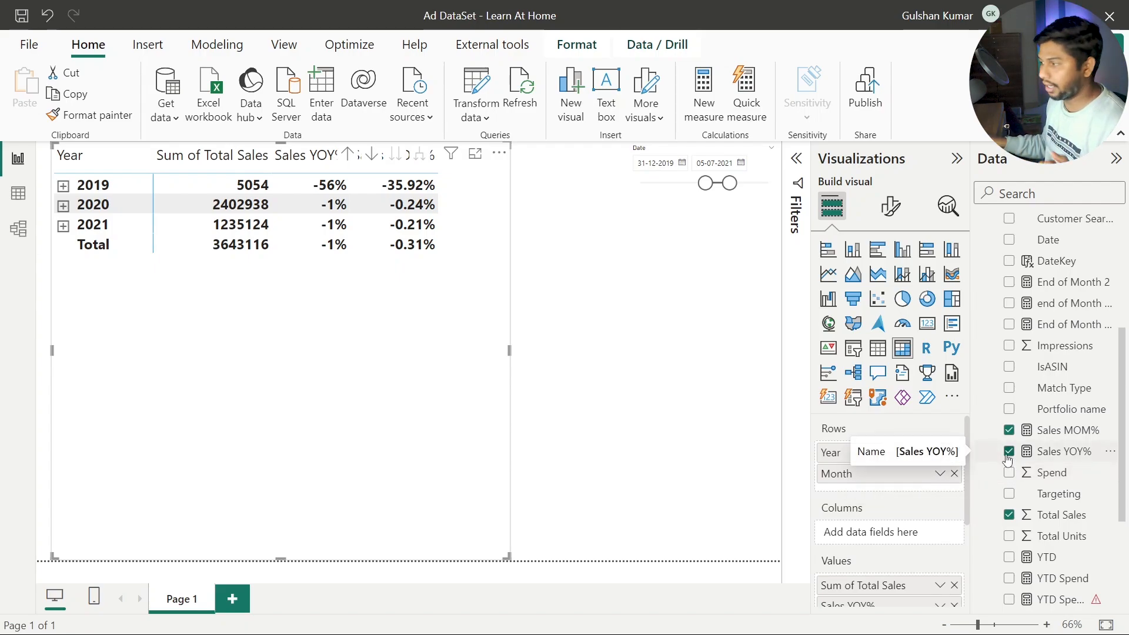
right_click(1059, 449)
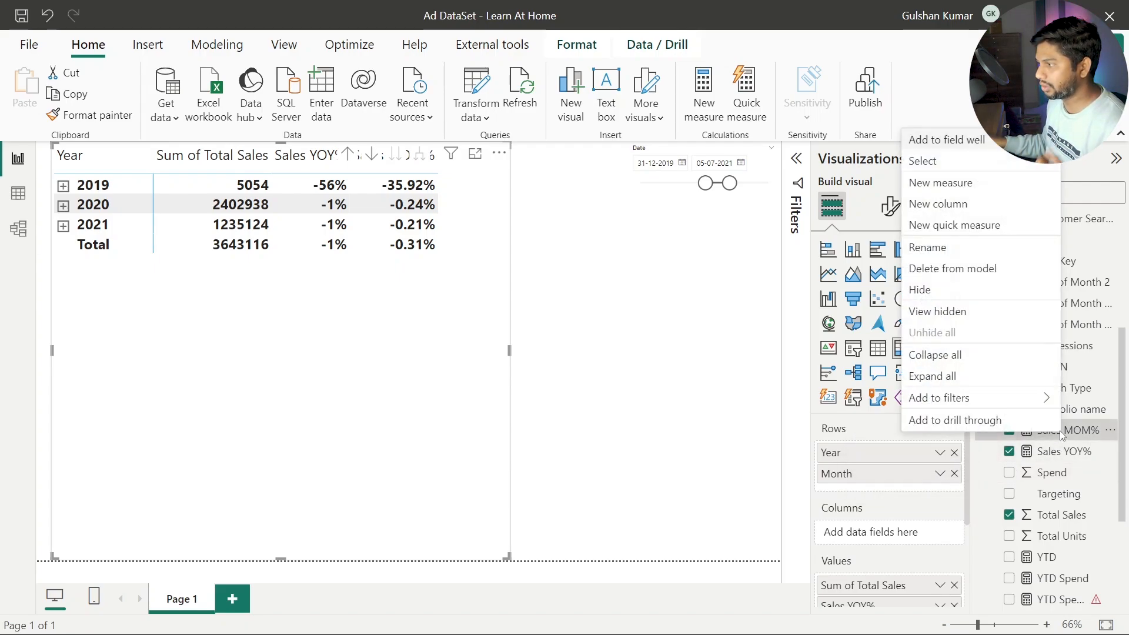
click(947, 190)
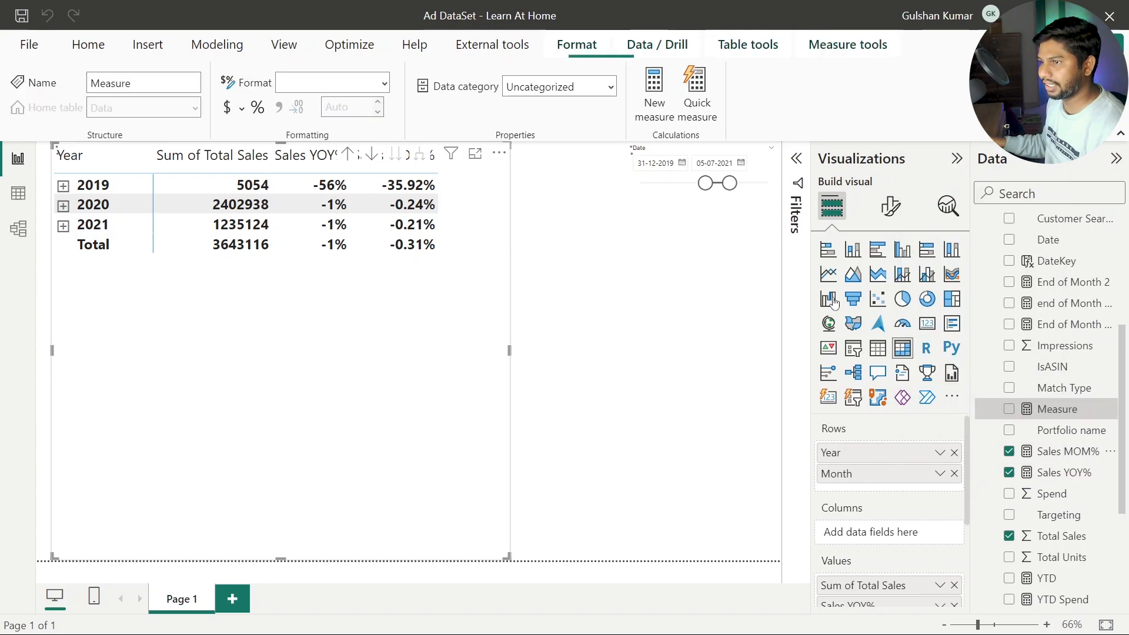
text(Sales YOY% = VAR PP = CALCULATE(SUM(Data[Total Sales]), DATEADD('DateTable'[Date],-1,YEAR)) VAR CP = SUM(Data[Total Sales]) Return DIVIDE(CP,PP)-1)
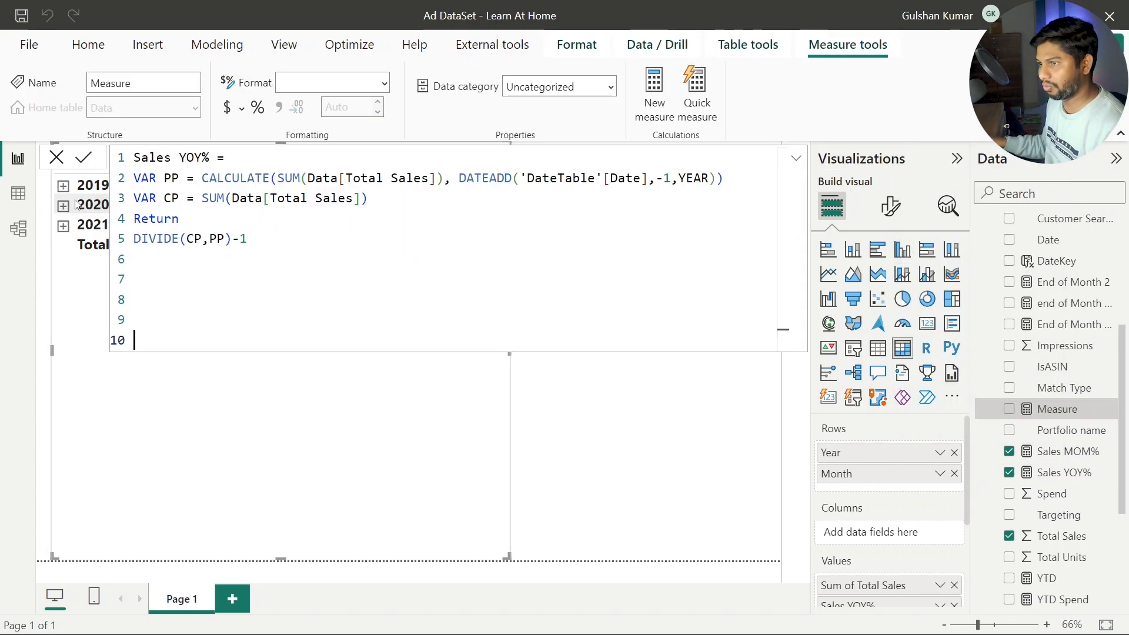
Step: Rename the pasted measure to Sales QOQ% in the first line of its formula
click(180, 157)
text(Q)
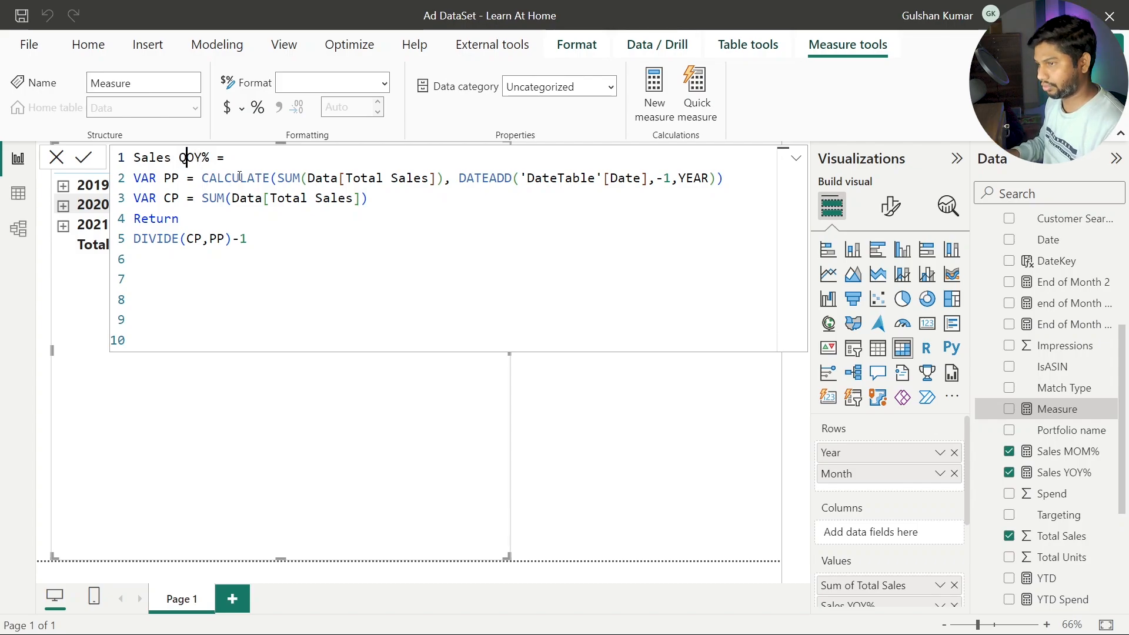
key(Right)
key(Right)
key(shift+Left)
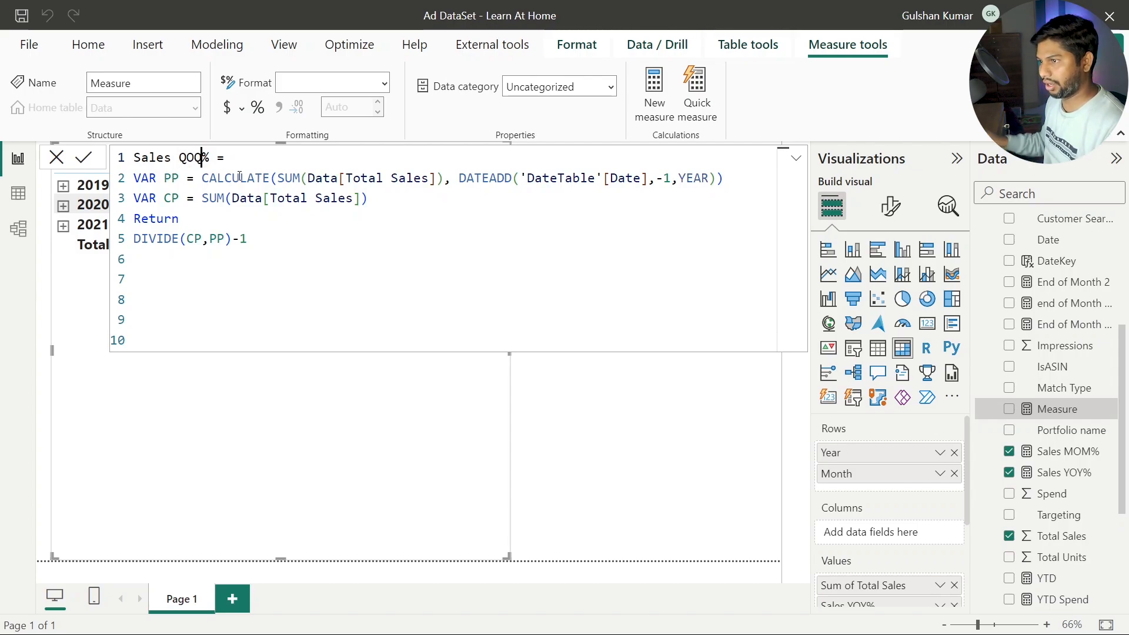
Step: Set the DATEADD interval to QUARTER in the Sales QOQ% formula and commit the measure
double_click(694, 178)
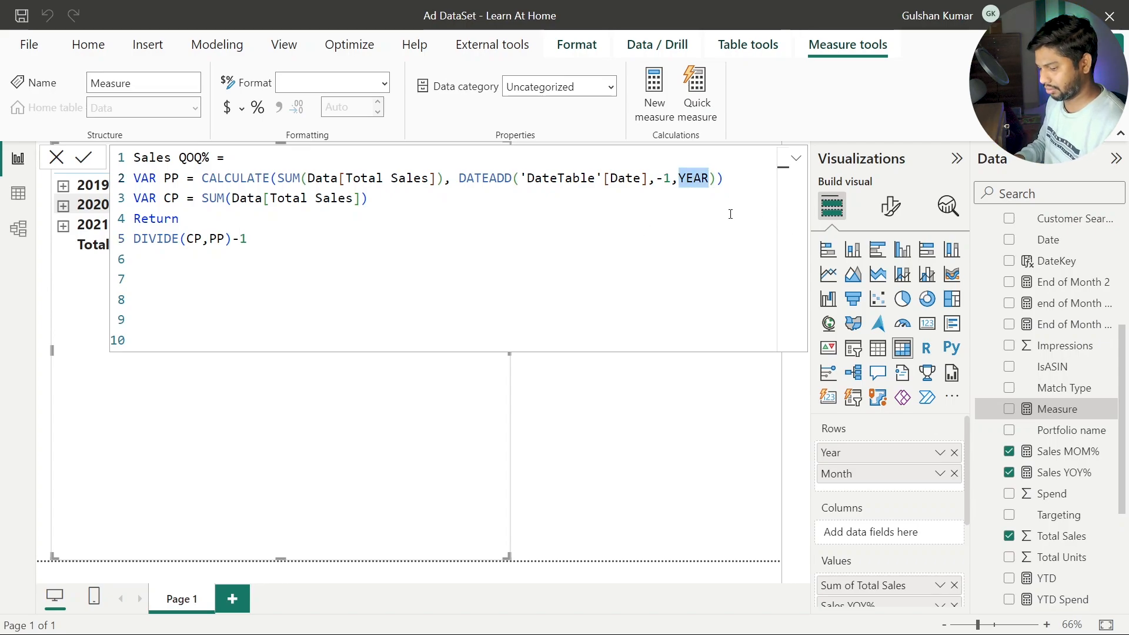
text(Q)
key(Tab)
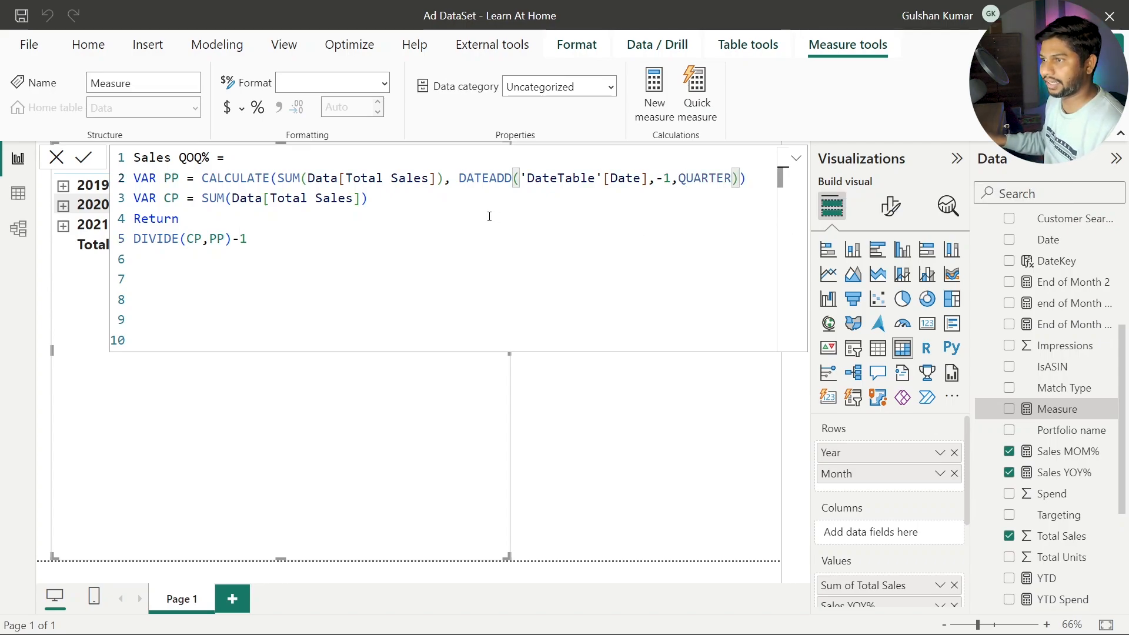
click(84, 158)
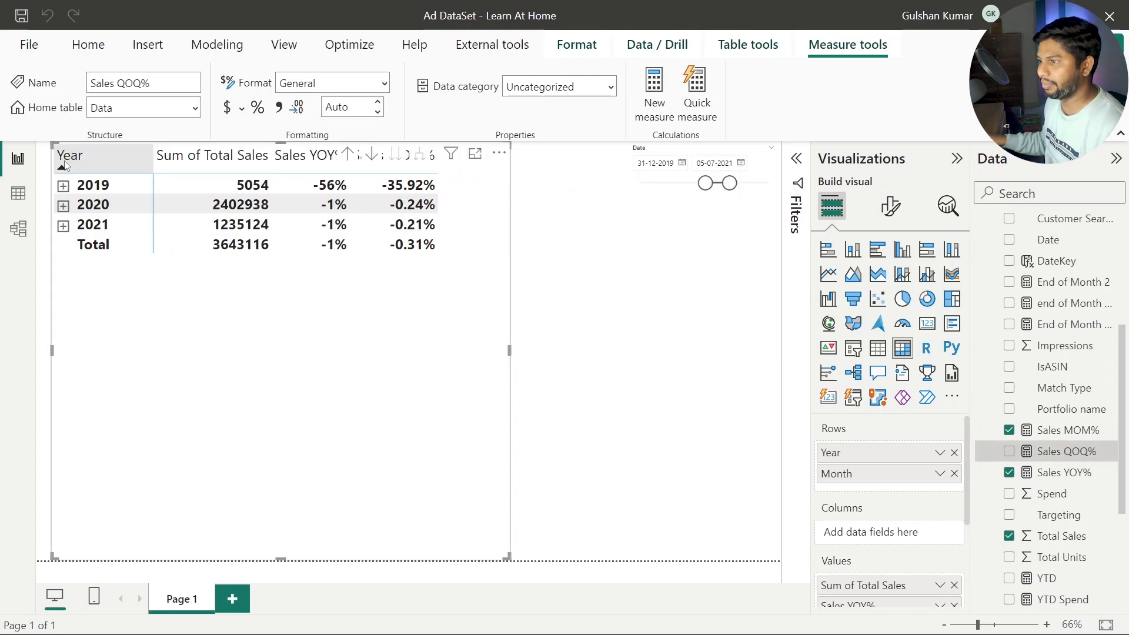
Step: Add Sales QOQ% to the matrix and format the measure as Percentage
click(1041, 453)
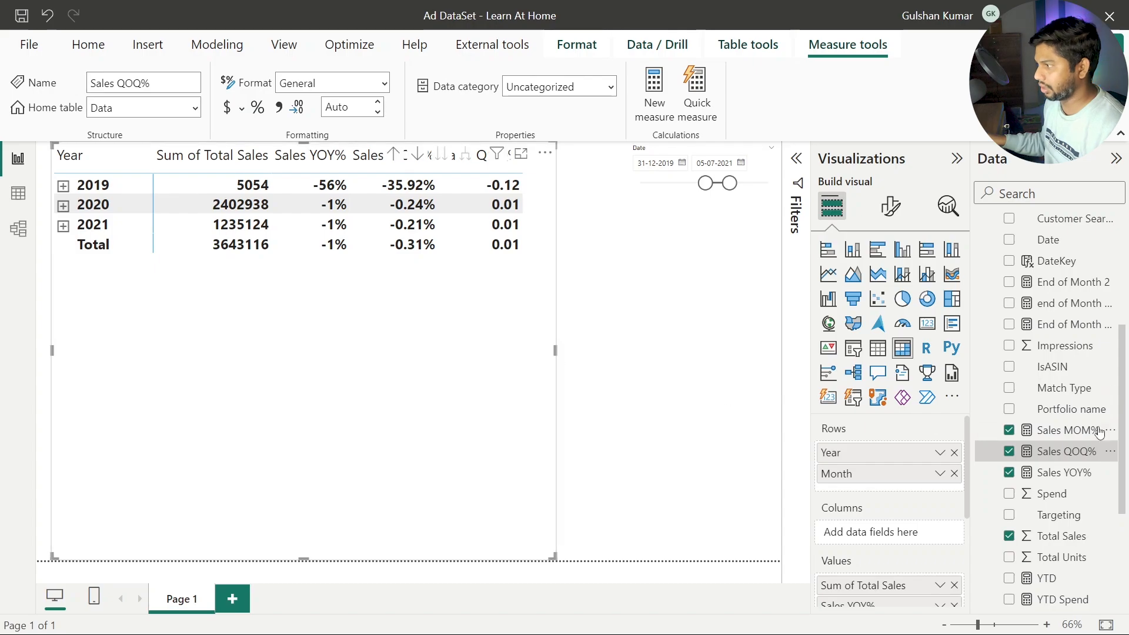
click(261, 111)
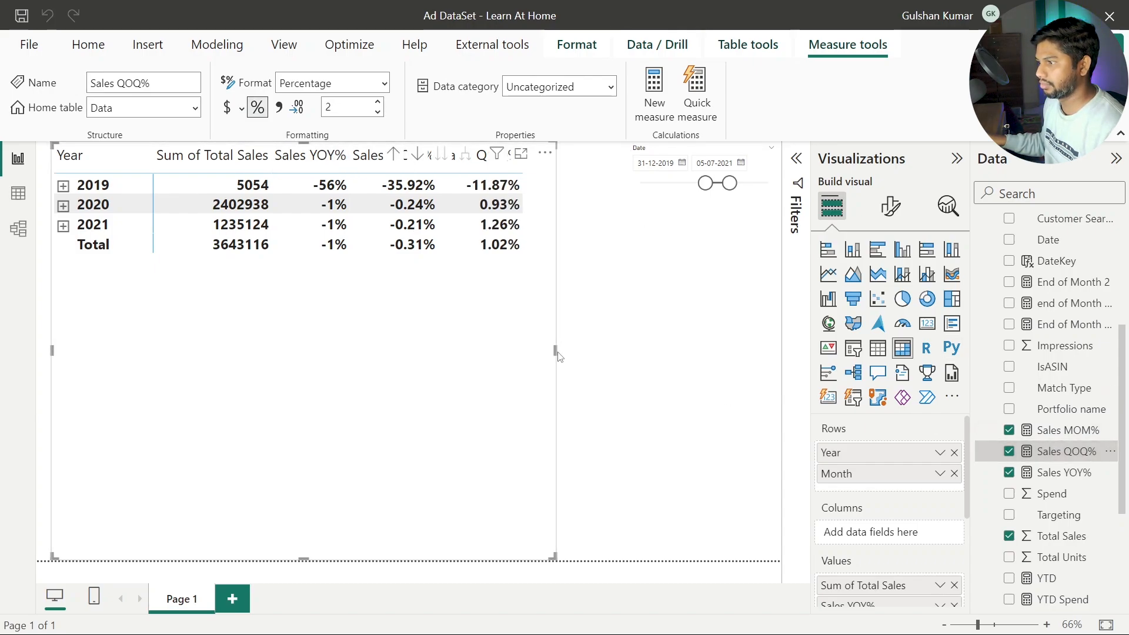
click(642, 356)
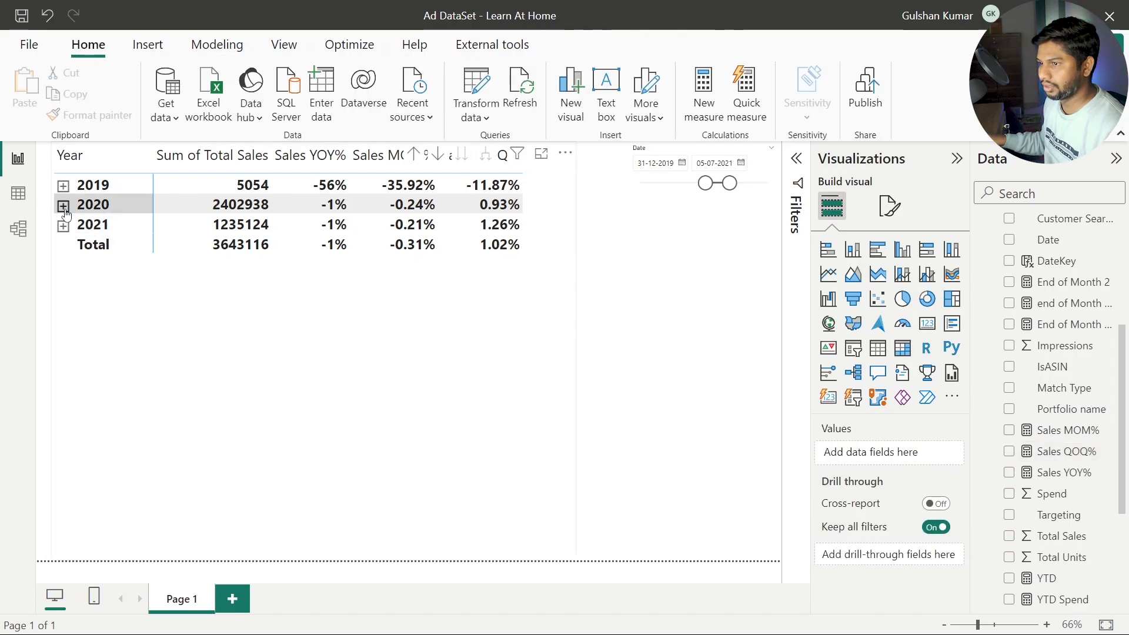
Step: Expand the 2020 row and add the DateTable's Quarter field between Year and Month in the matrix rows
click(64, 207)
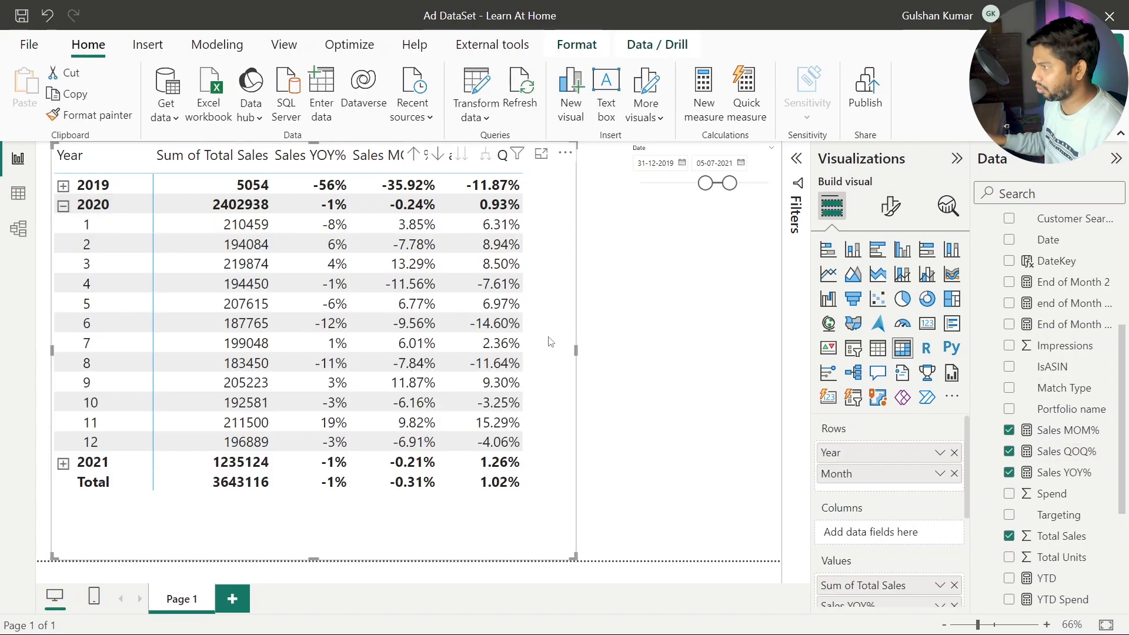
scroll(994, 265, up, 5)
click(983, 225)
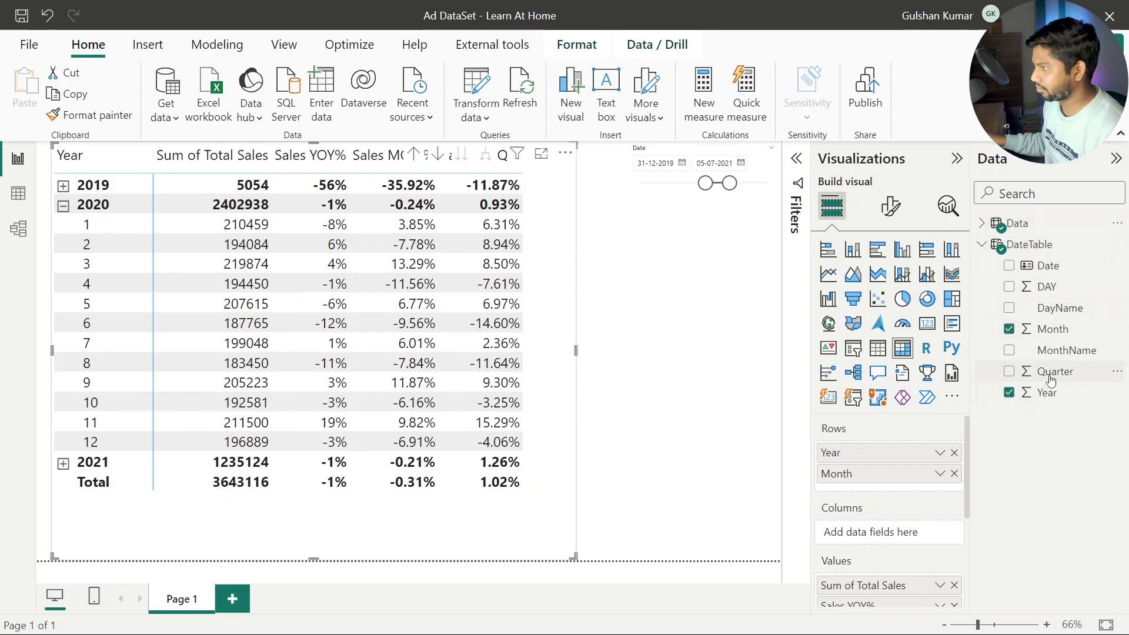
drag(1051, 379, 920, 471)
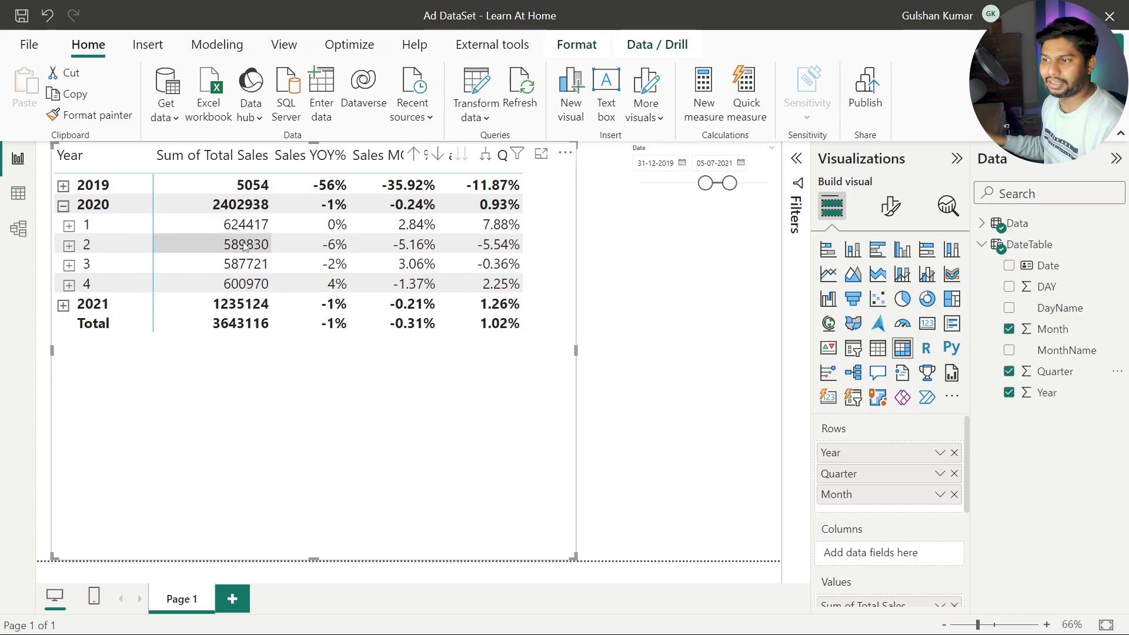
Step: Open Windows Calculator with the calc command and place its window beside the matrix so the sales figures stay readable
key(super+r)
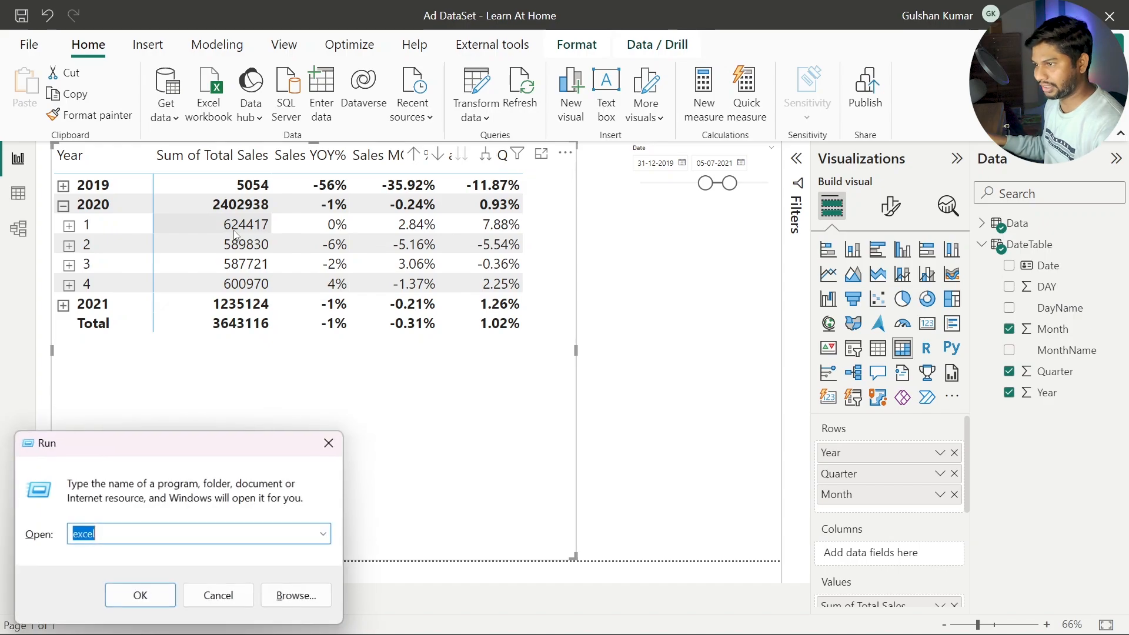
text(calc)
key(Return)
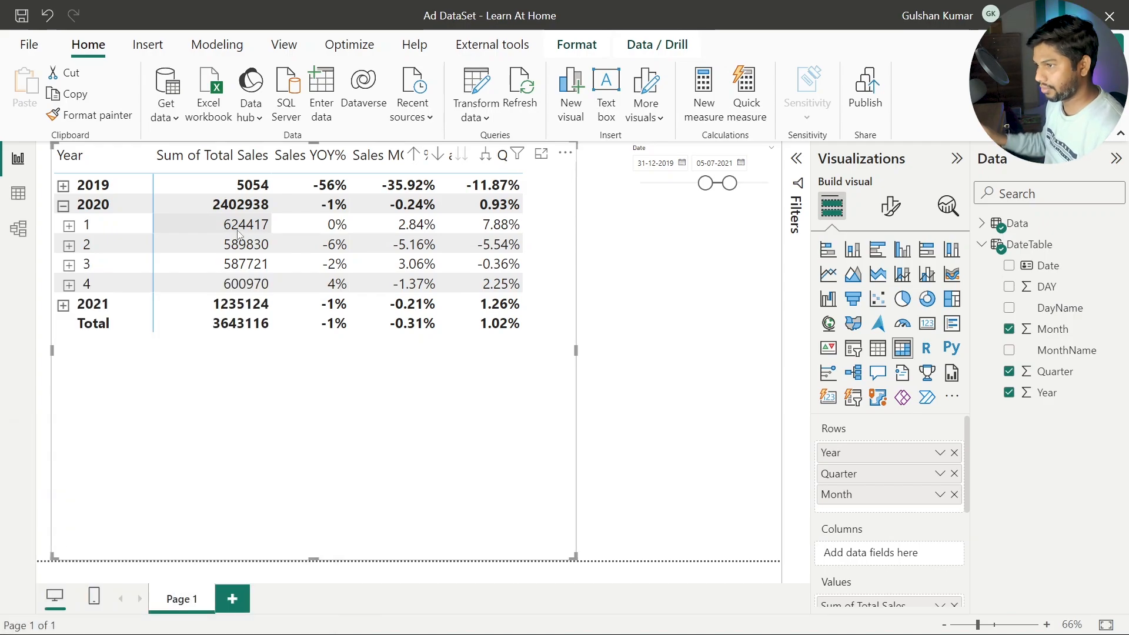
drag(142, 160, 721, 115)
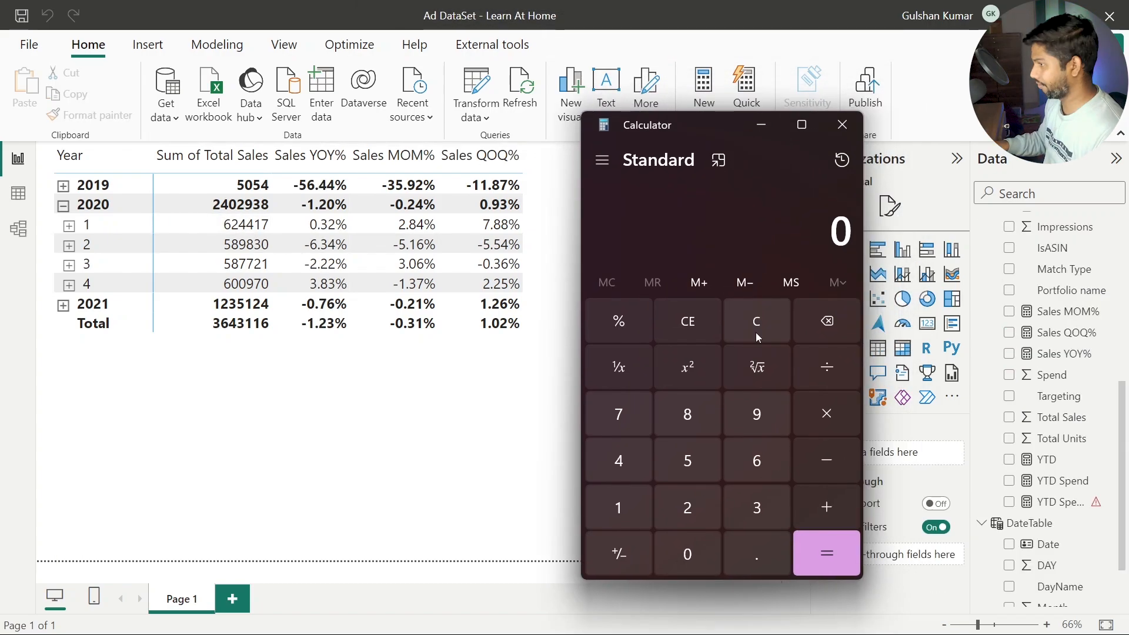
Step: In Calculator, divide the 2020 quarter 2 sales of 589830 by the quarter 1 sales of 624417
text(5,8)
text(9,8)
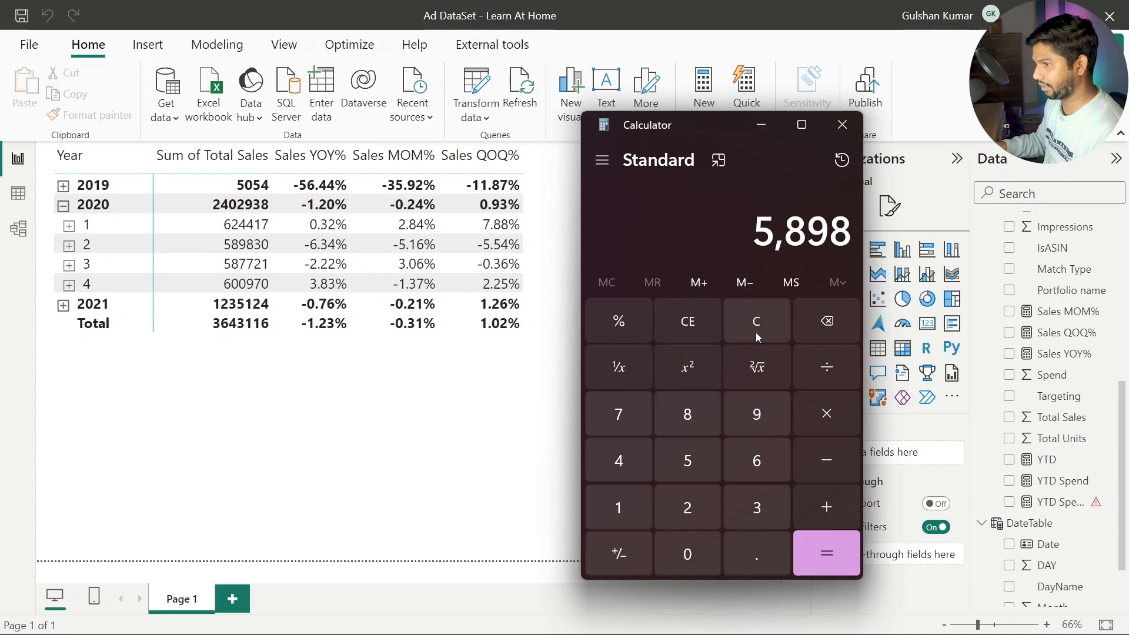
text(30)
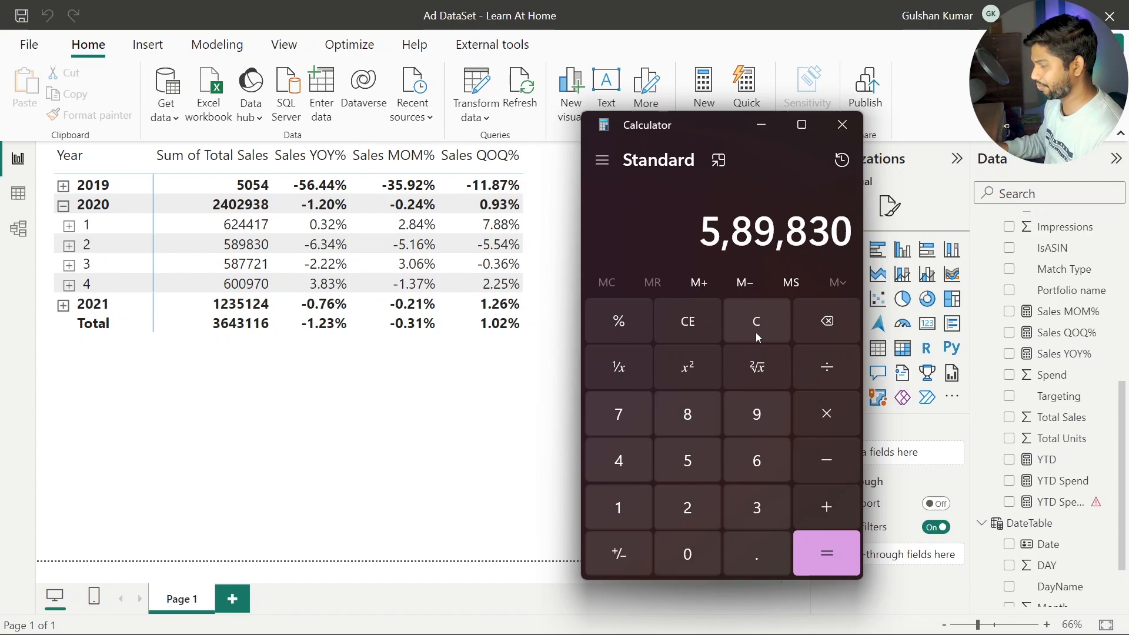
key(slash)
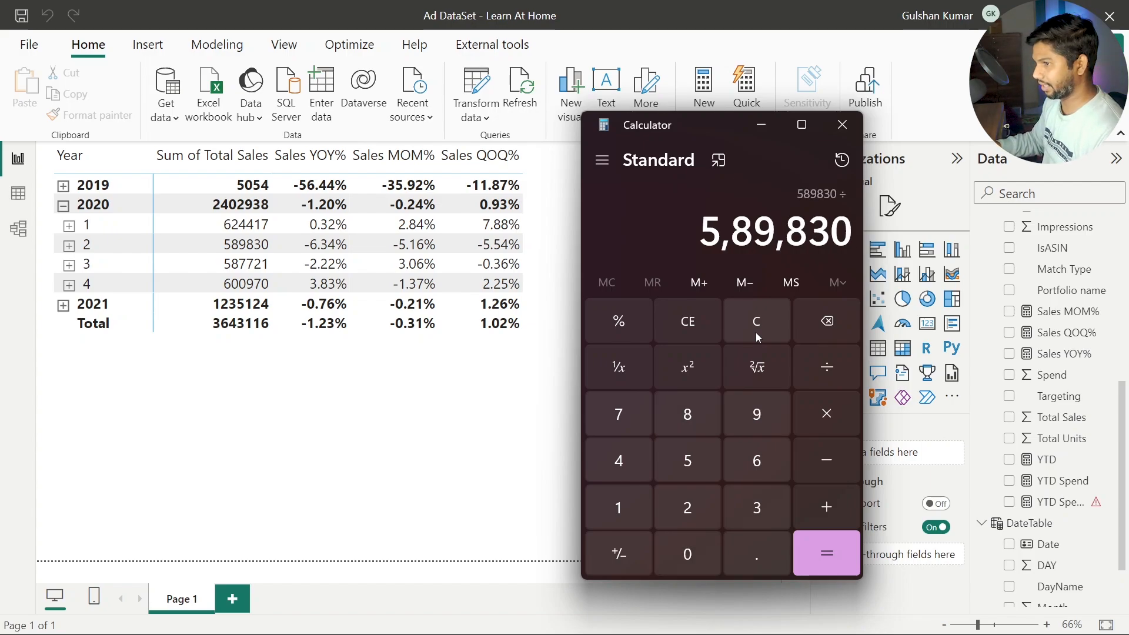
text(6,24,417)
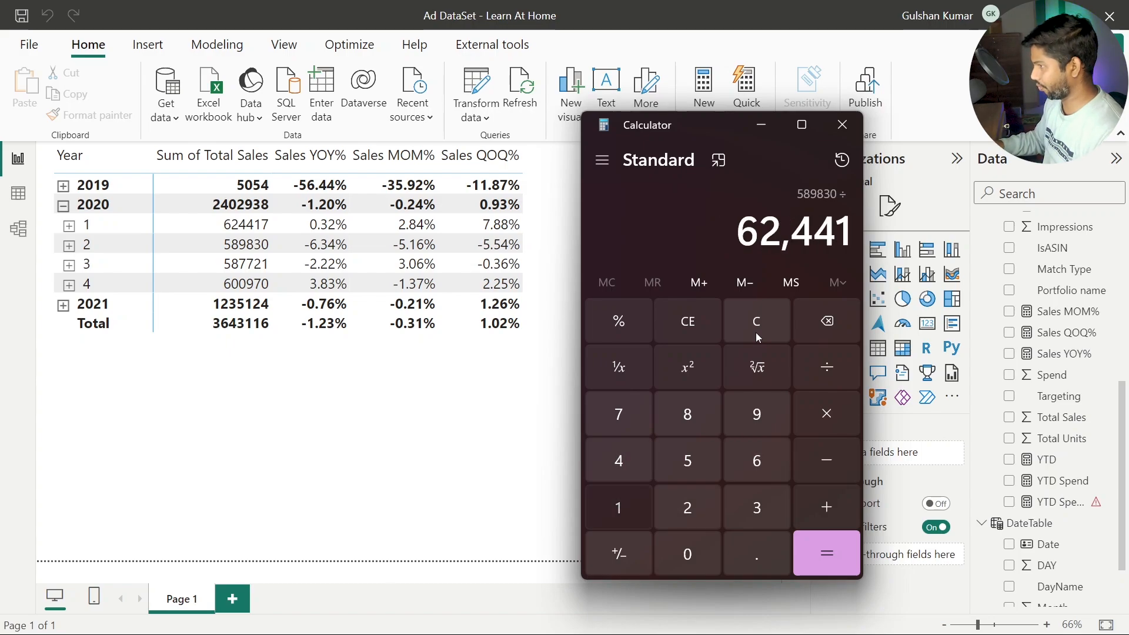
key(Return)
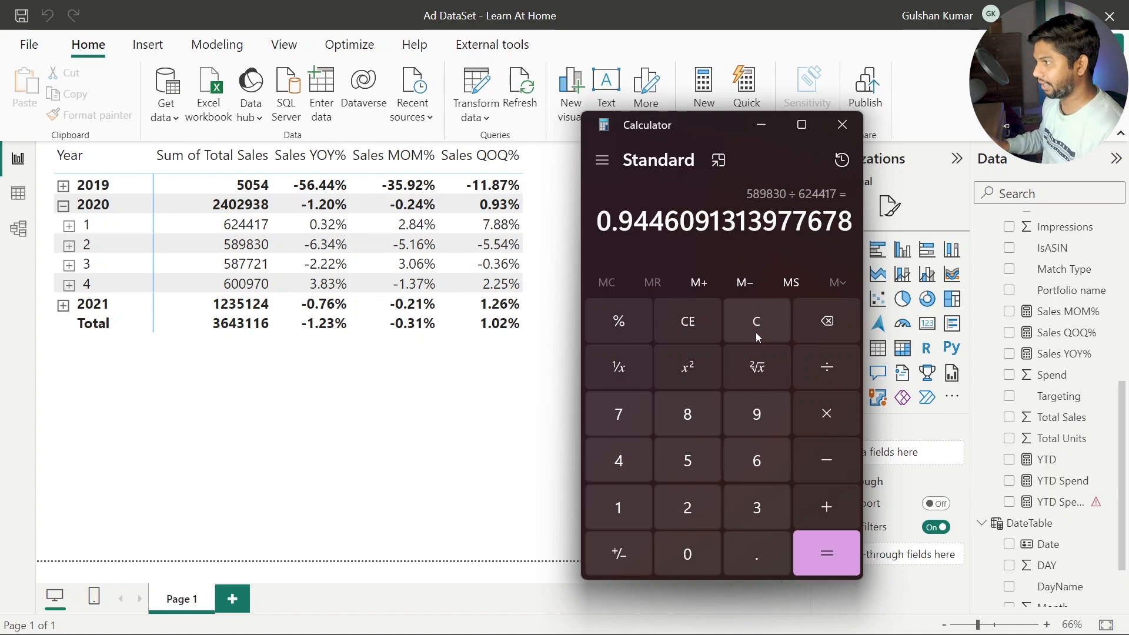
Step: Subtract 1 from the quotient and multiply by 100 to get the quarter-over-quarter percentage change
key(minus)
text(1)
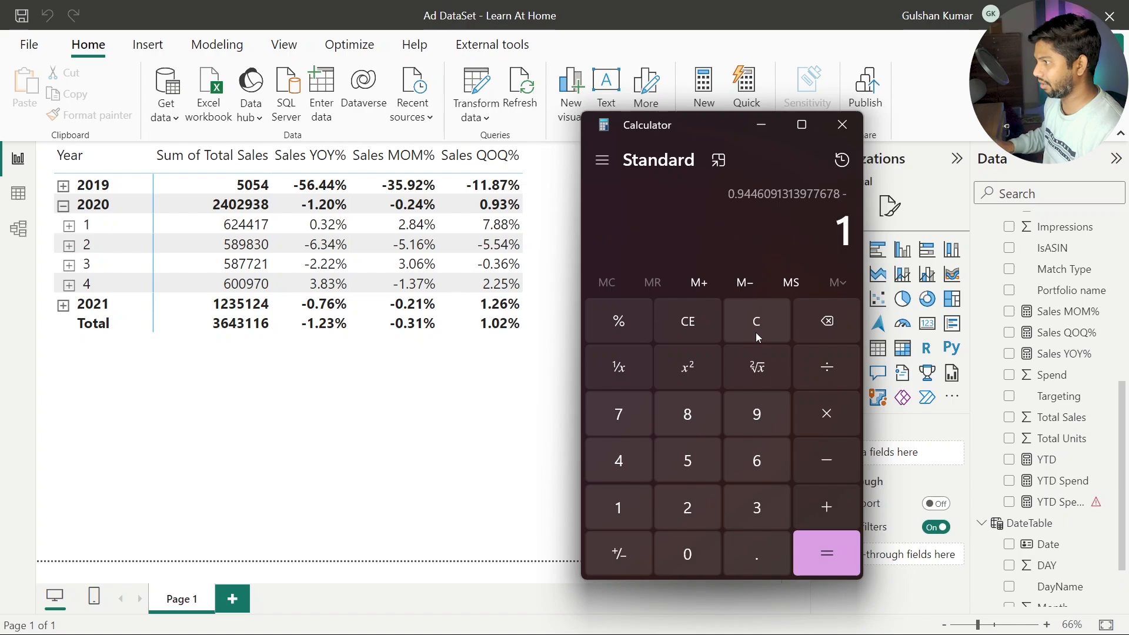
key(Return)
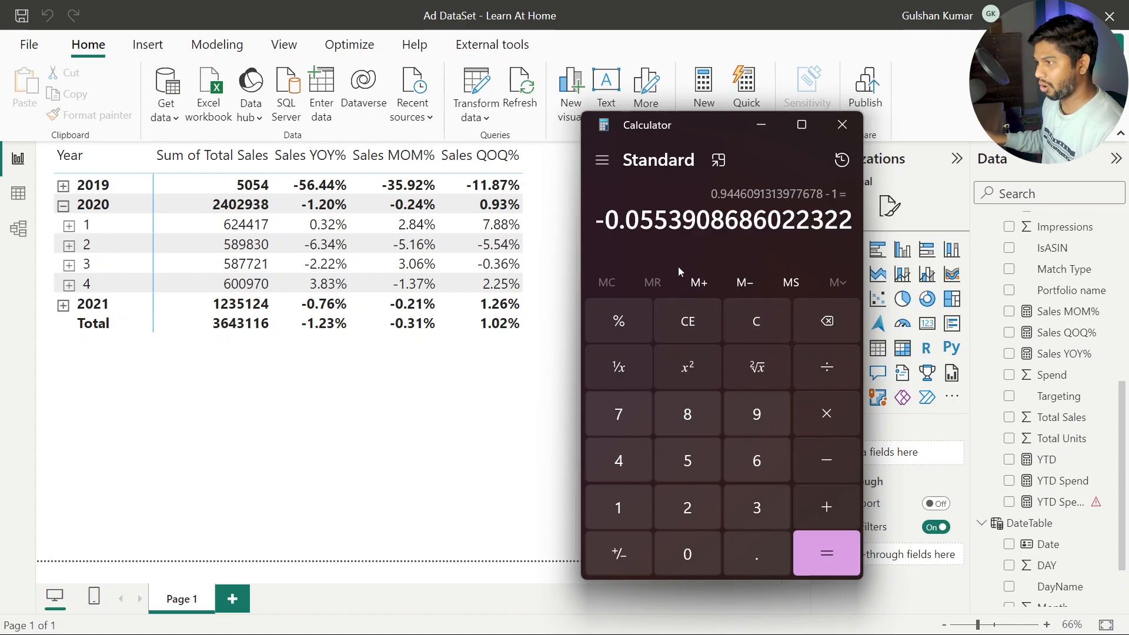
click(805, 410)
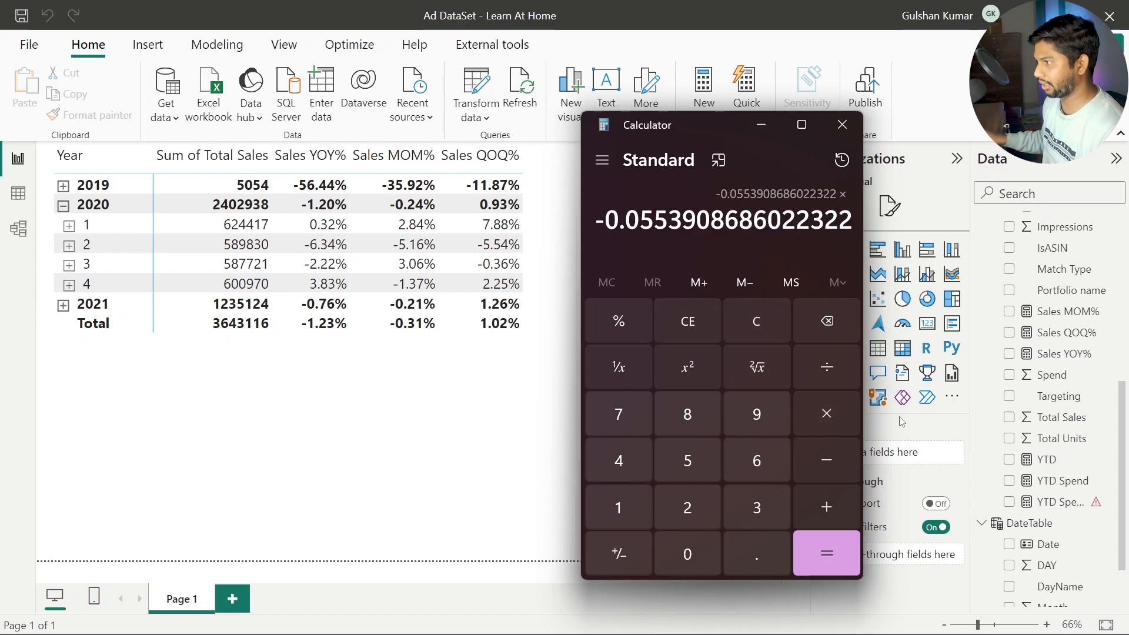
click(646, 500)
double_click(676, 556)
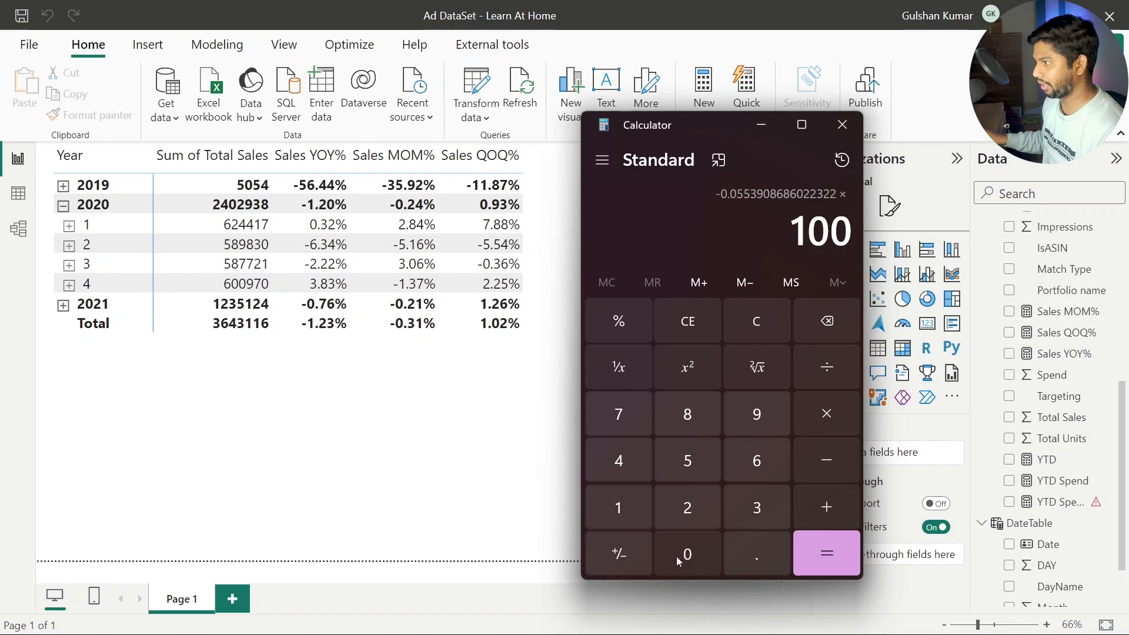
click(817, 554)
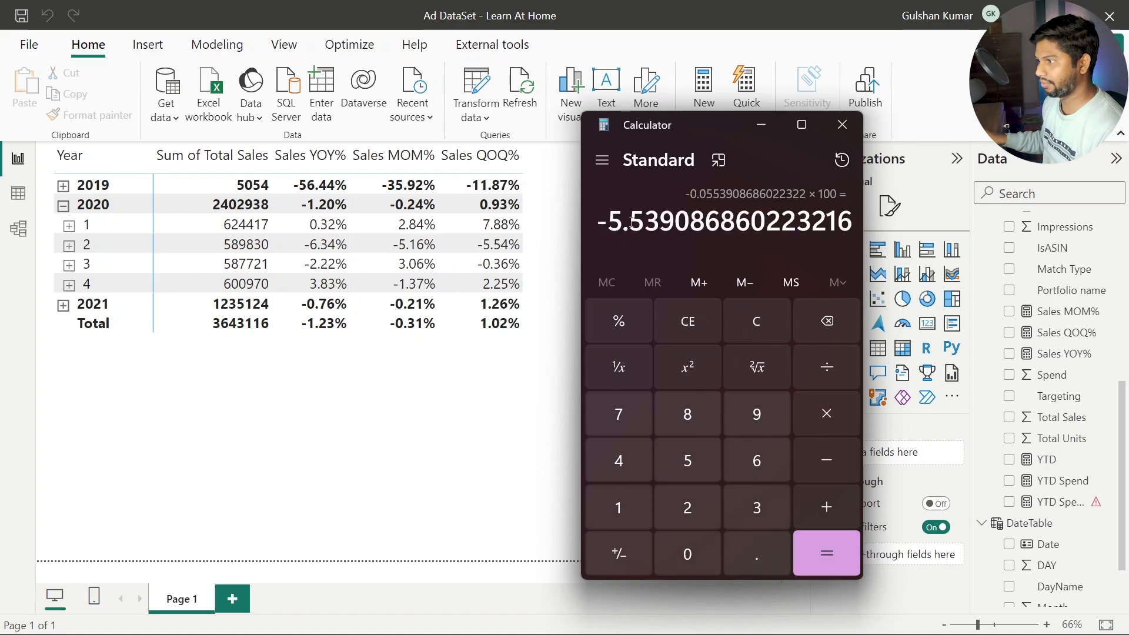
Step: Compare the calculated percentage with the matrix's Sales QOQ% for 2020 quarter 2, then close Calculator and reselect the matrix
drag(614, 220, 640, 222)
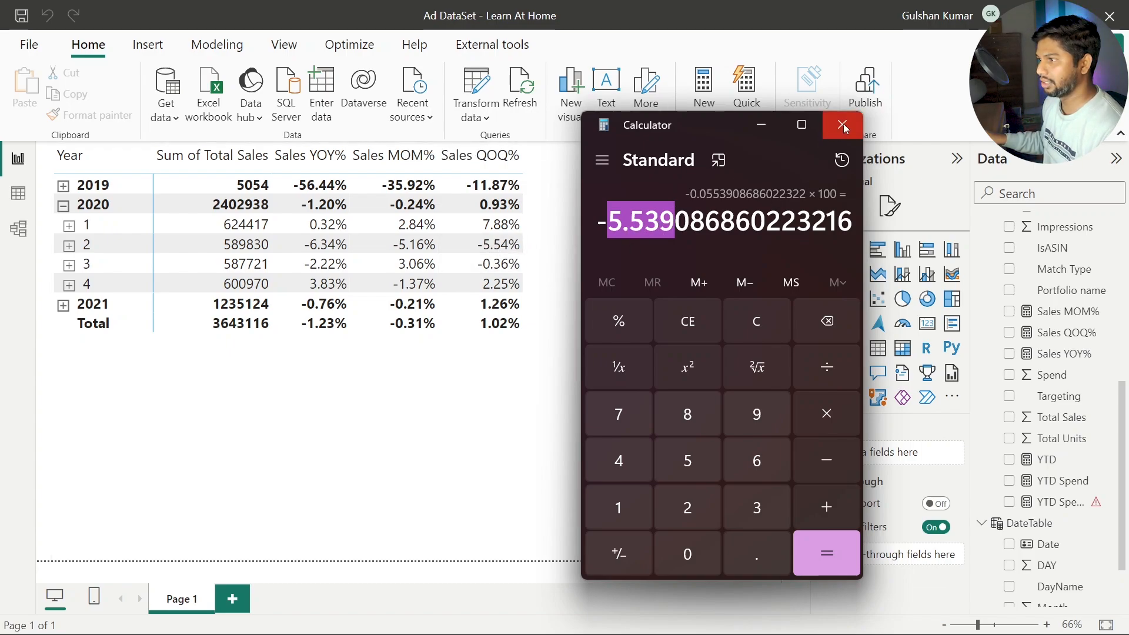
click(531, 280)
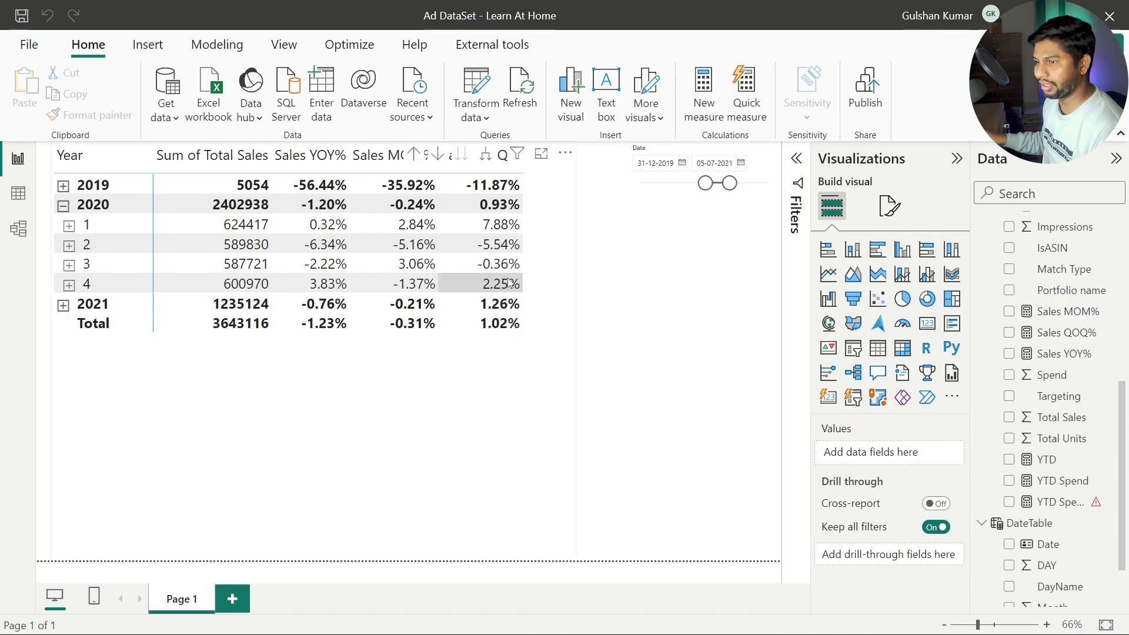
click(558, 382)
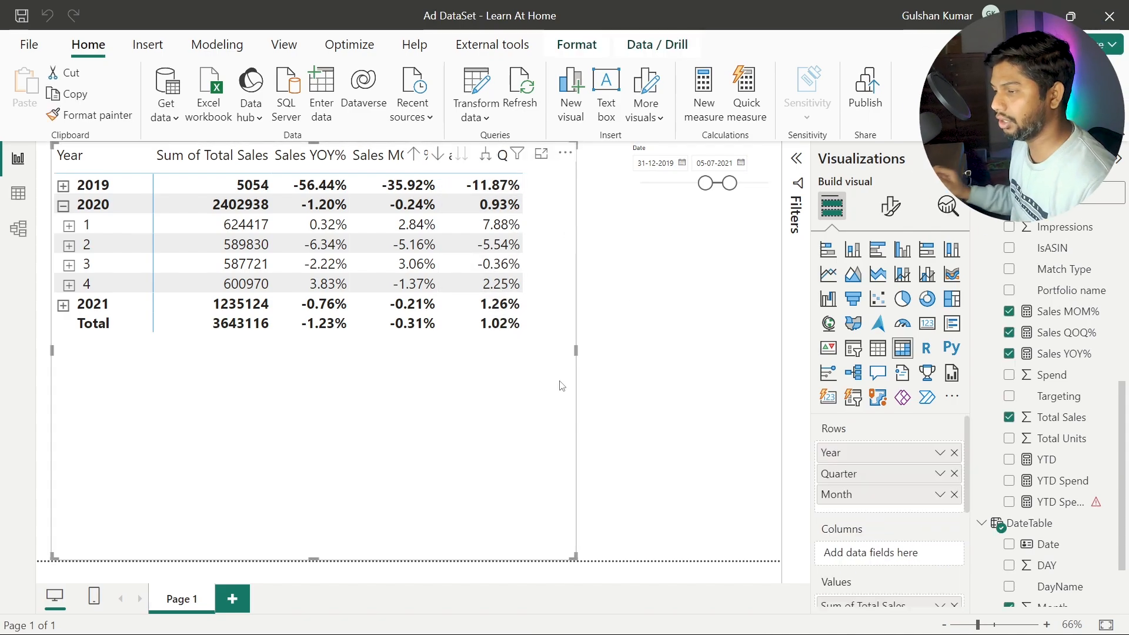